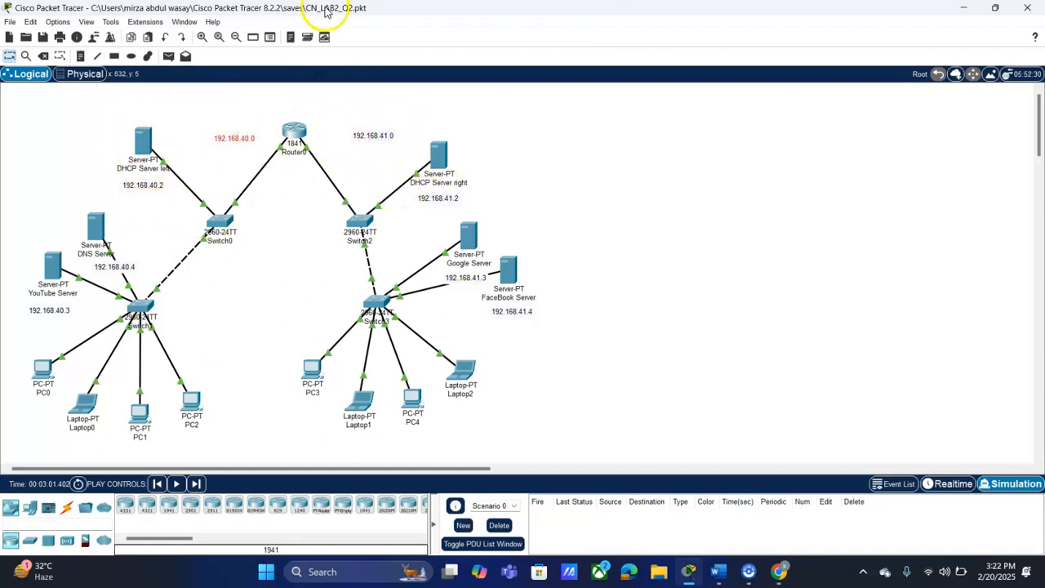
click(260, 119)
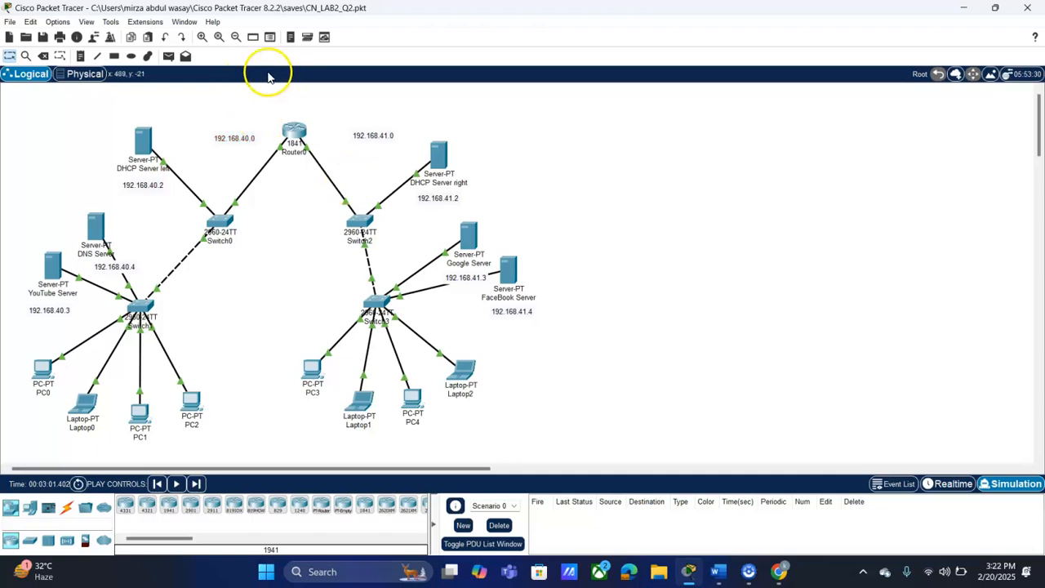
click(320, 165)
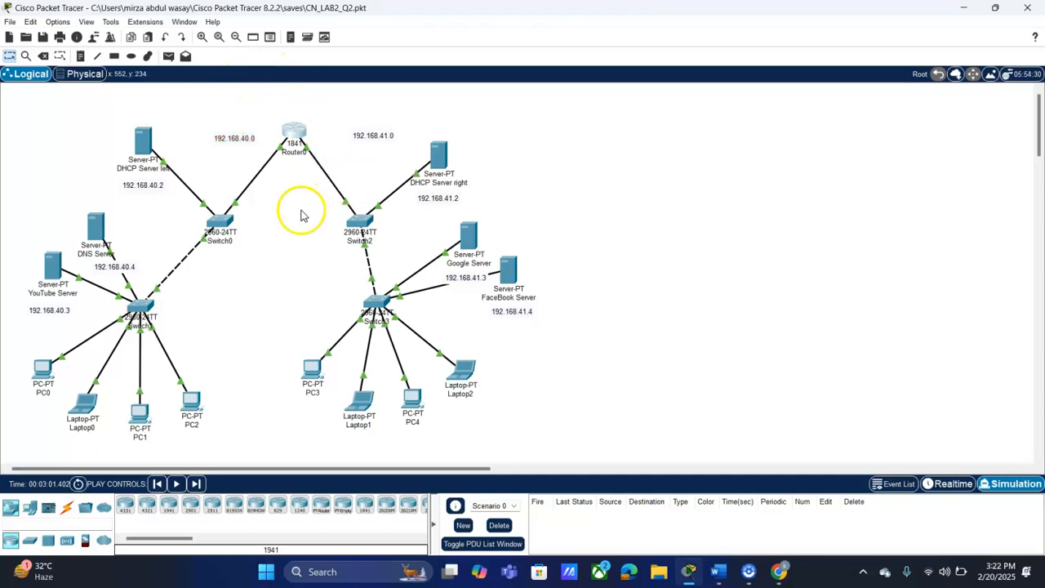
click(270, 254)
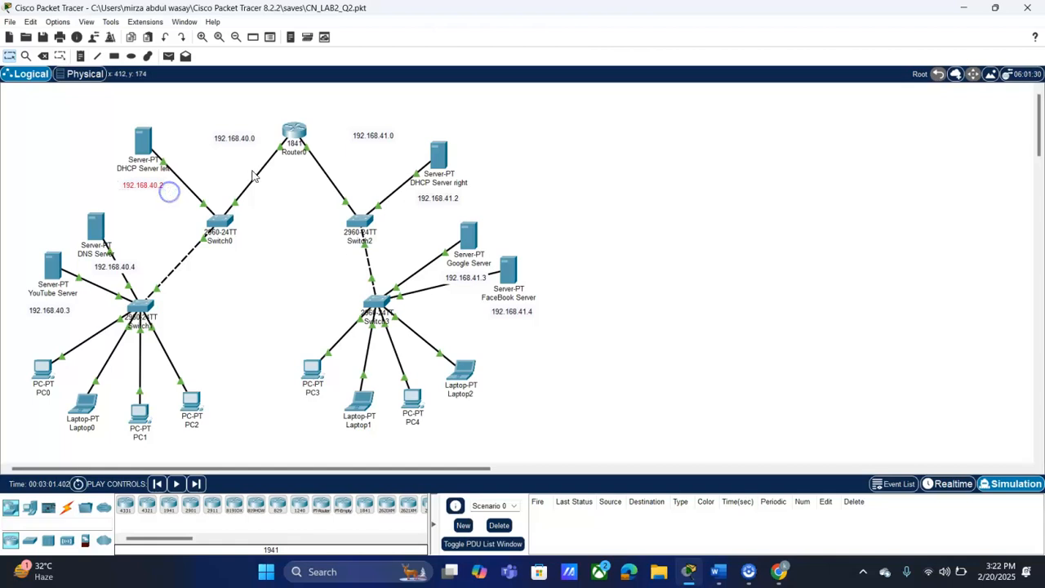
drag(480, 201, 411, 155)
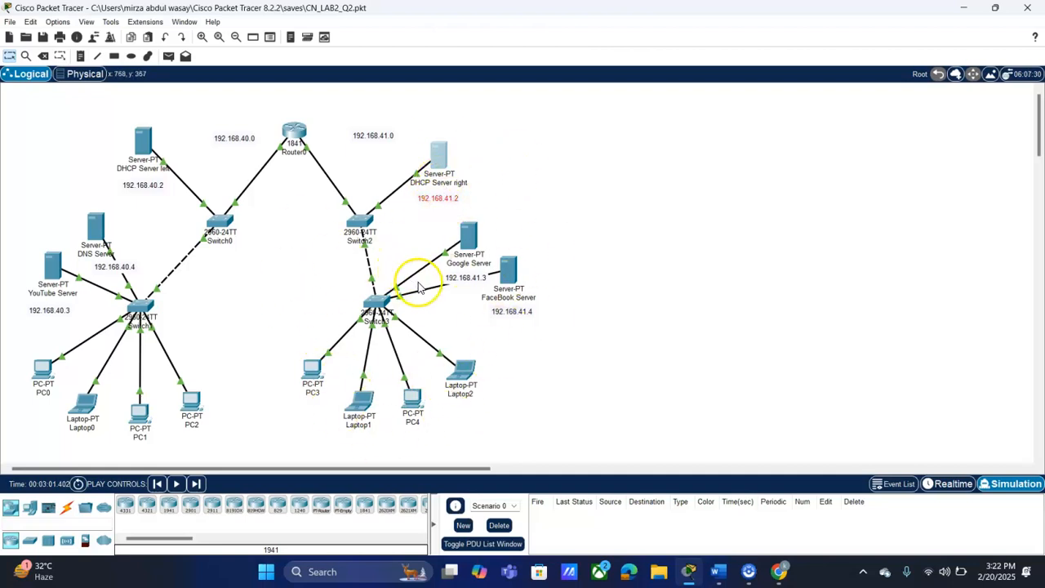
drag(92, 121, 173, 189)
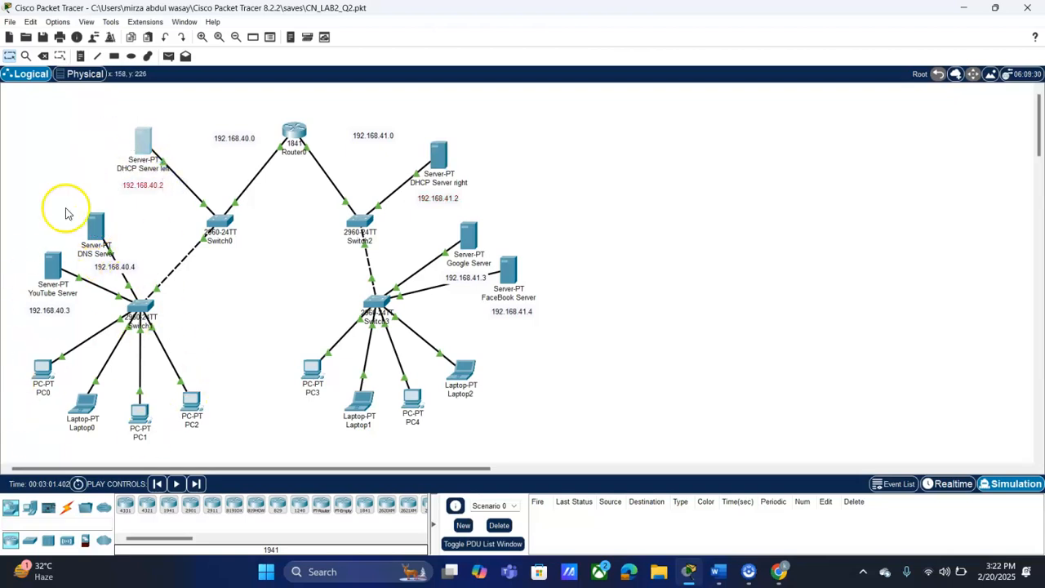
click(51, 154)
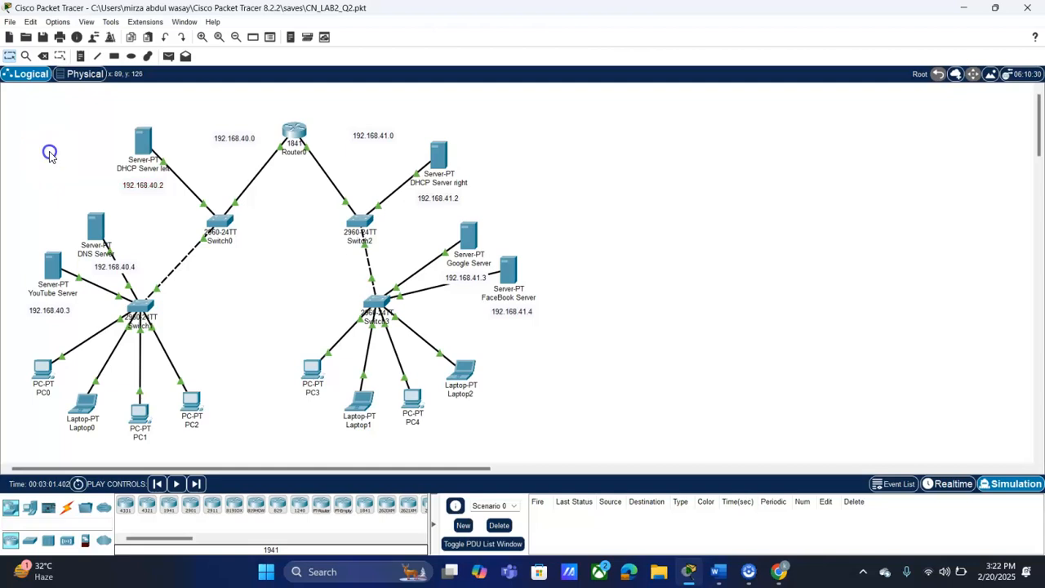
Open the left DHCP server and review its global gateway and DNS settings and its FastEthernet0 IP configuration.
click(133, 146)
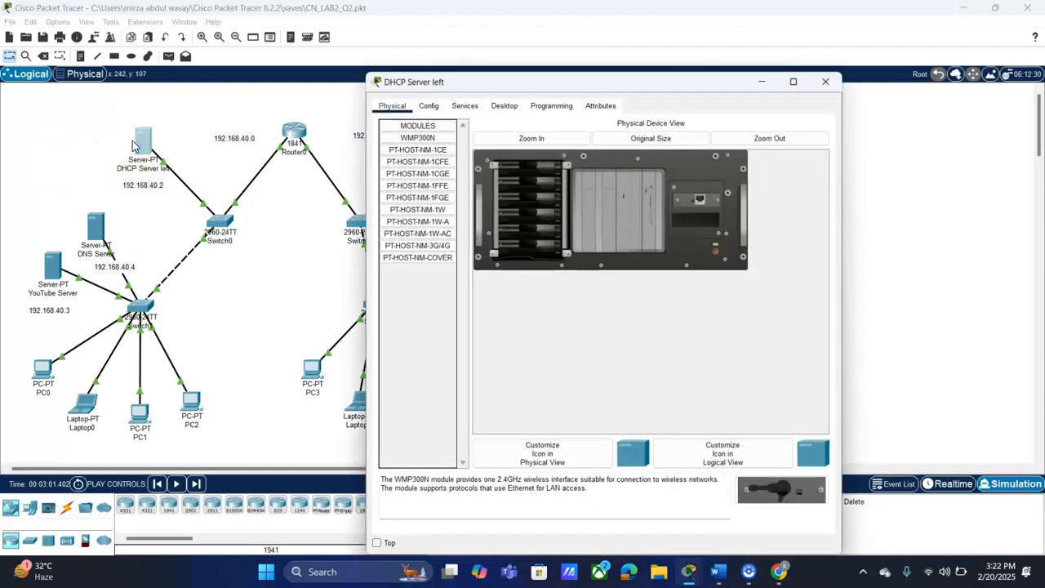
click(377, 121)
click(426, 107)
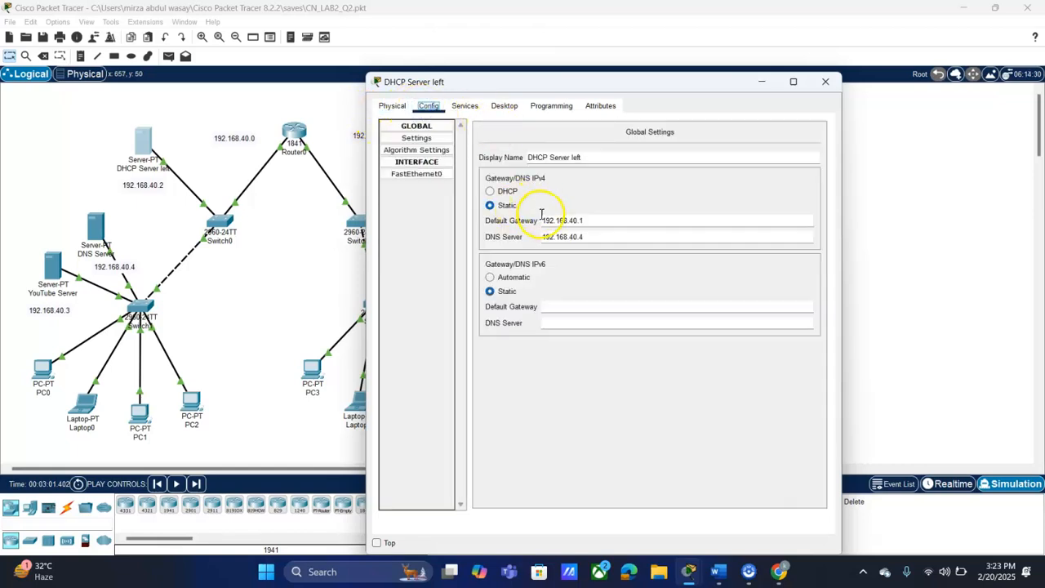
click(440, 174)
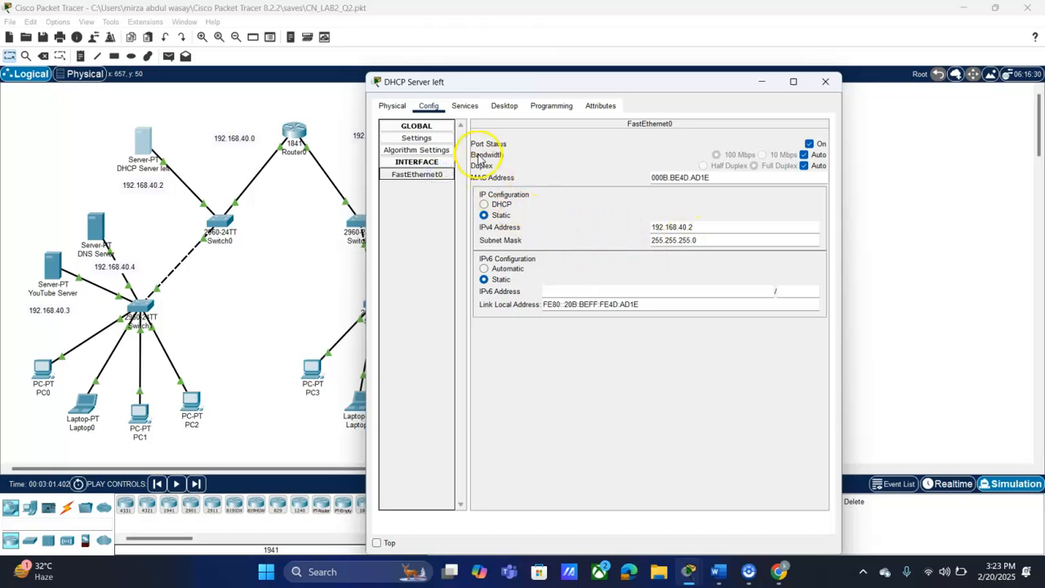
Examine the serverPool entry in the left DHCP server's DHCP service and close the server's window.
click(463, 107)
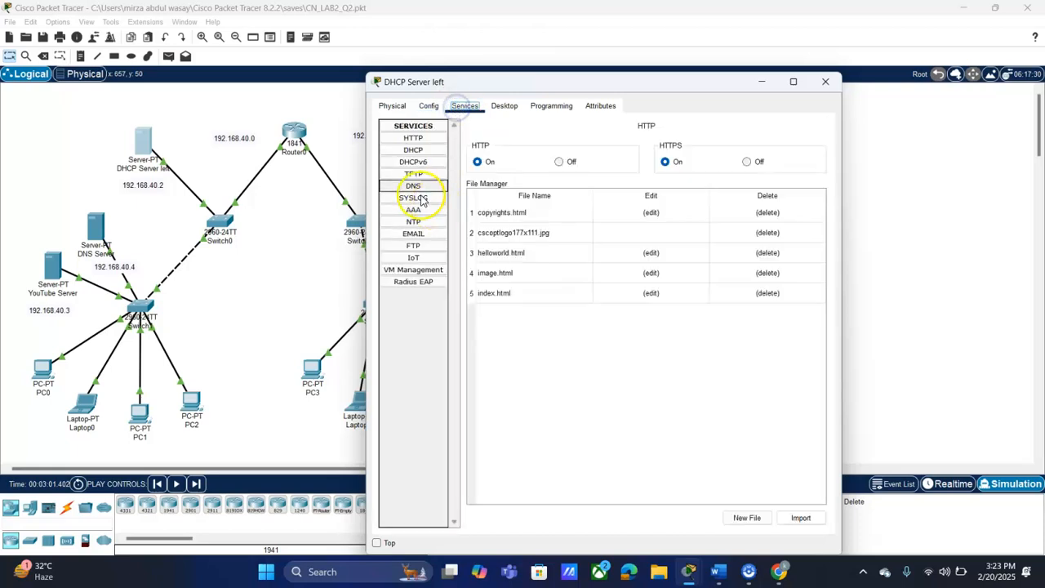
click(404, 152)
click(525, 349)
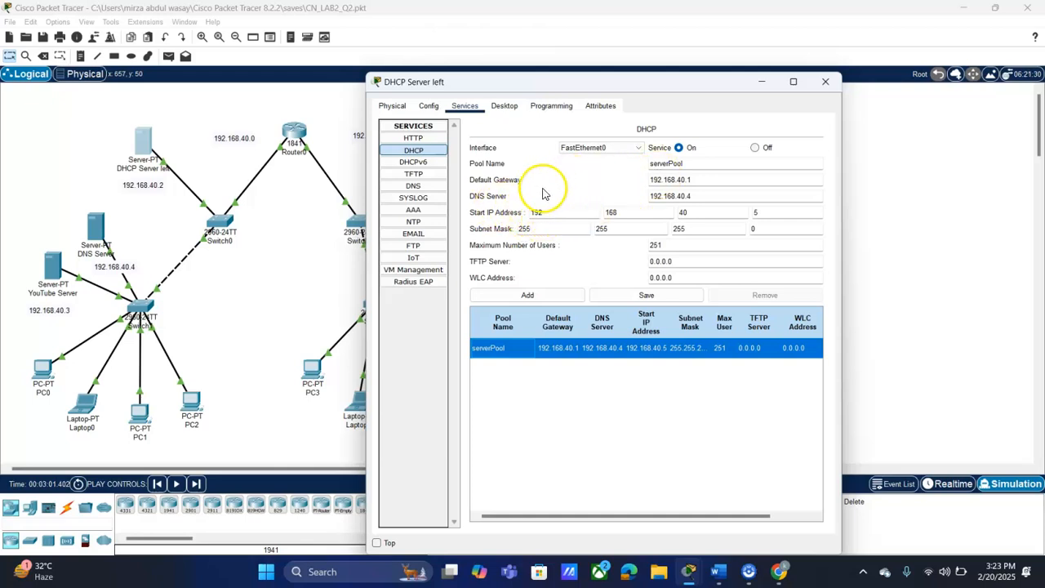
click(672, 180)
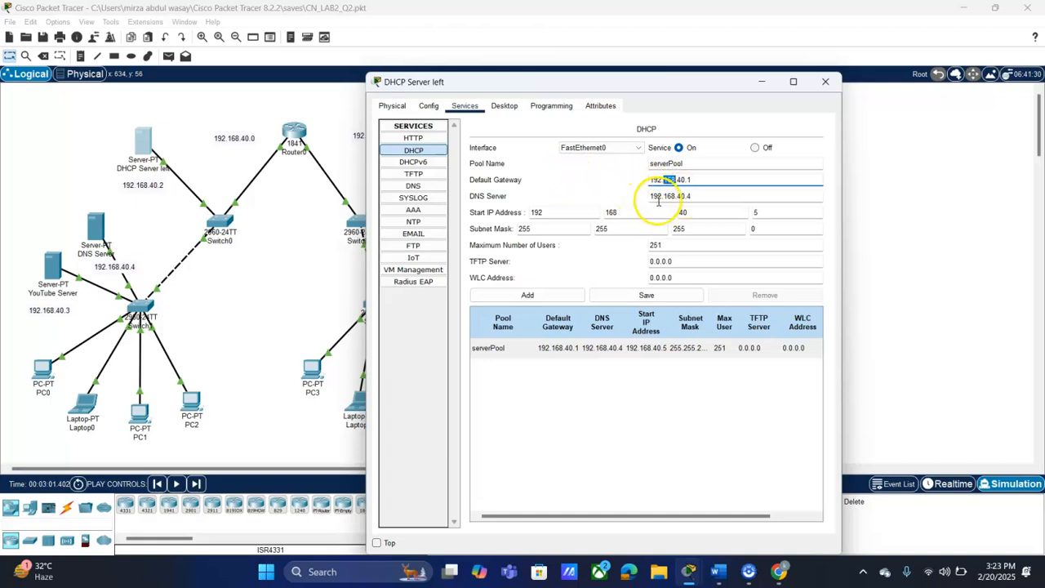
click(599, 159)
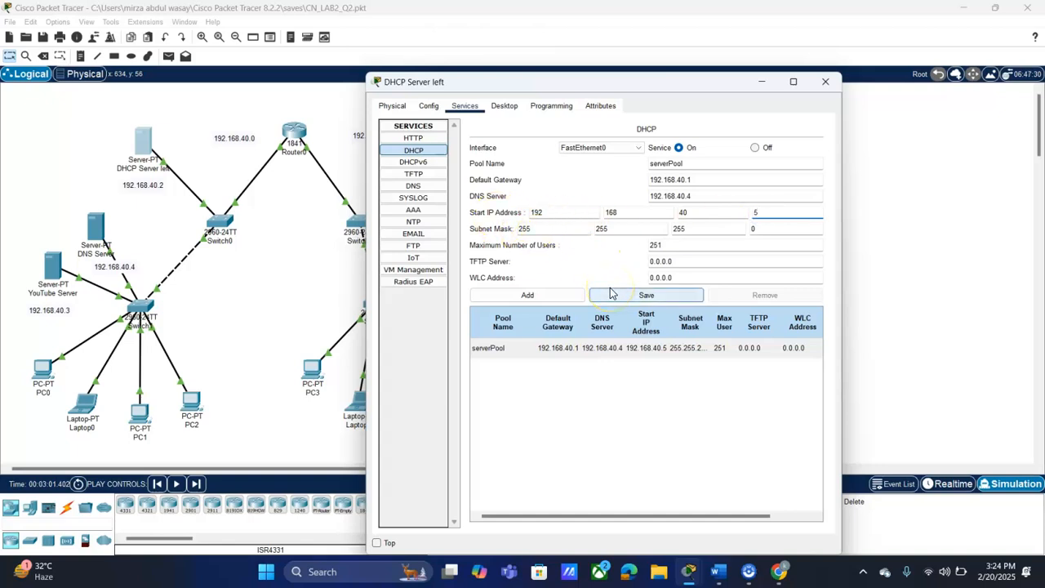
click(822, 81)
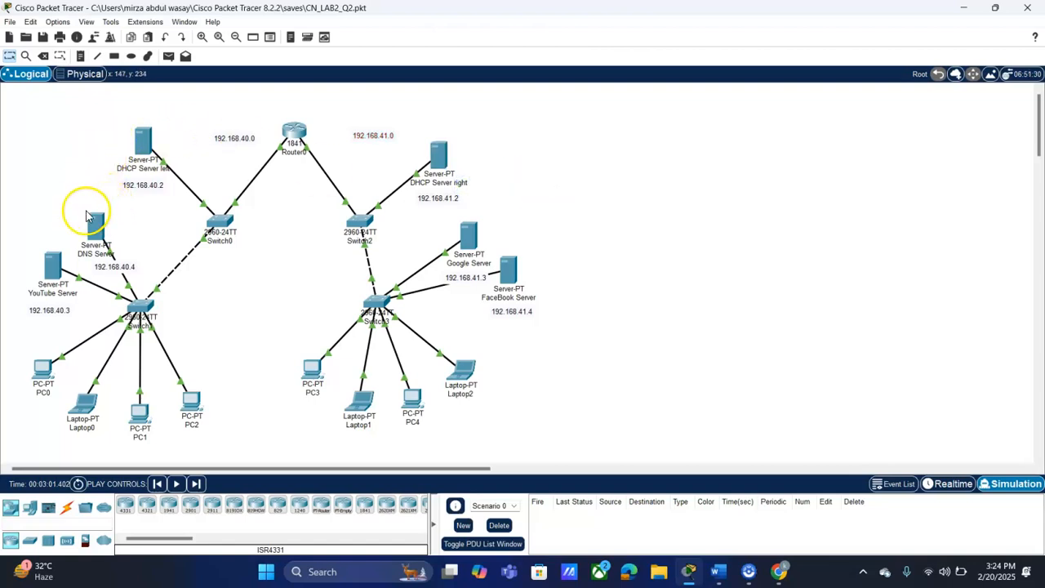
Open index.html in the YouTube server's HTTP service and examine the page code.
drag(27, 259, 81, 319)
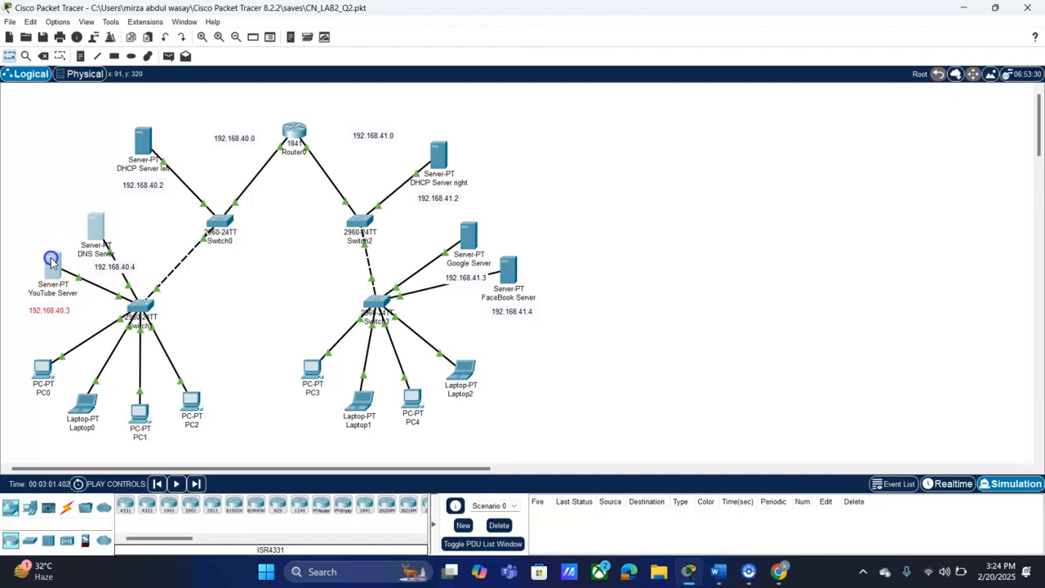
click(50, 261)
click(462, 107)
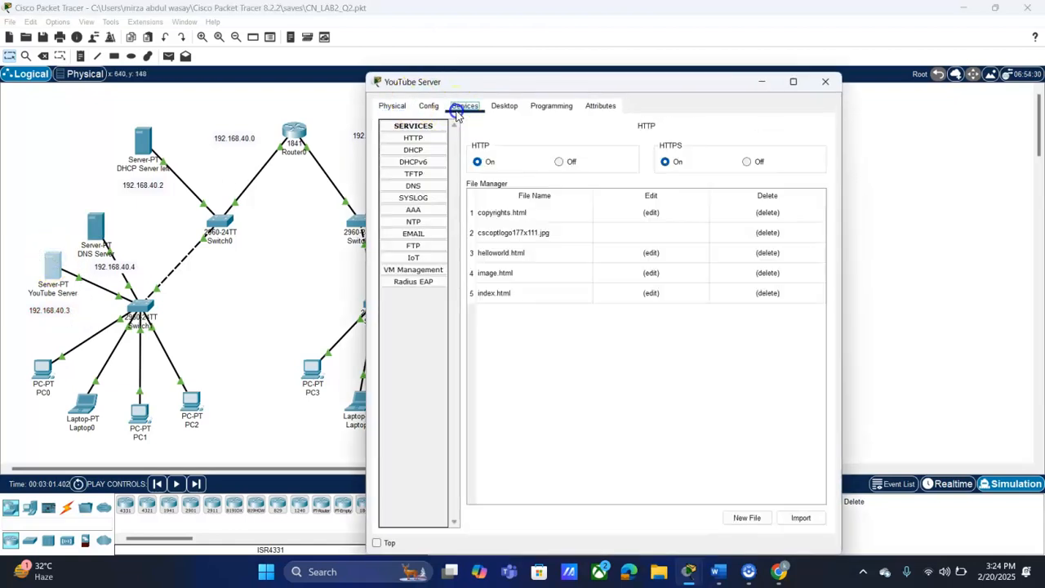
click(403, 138)
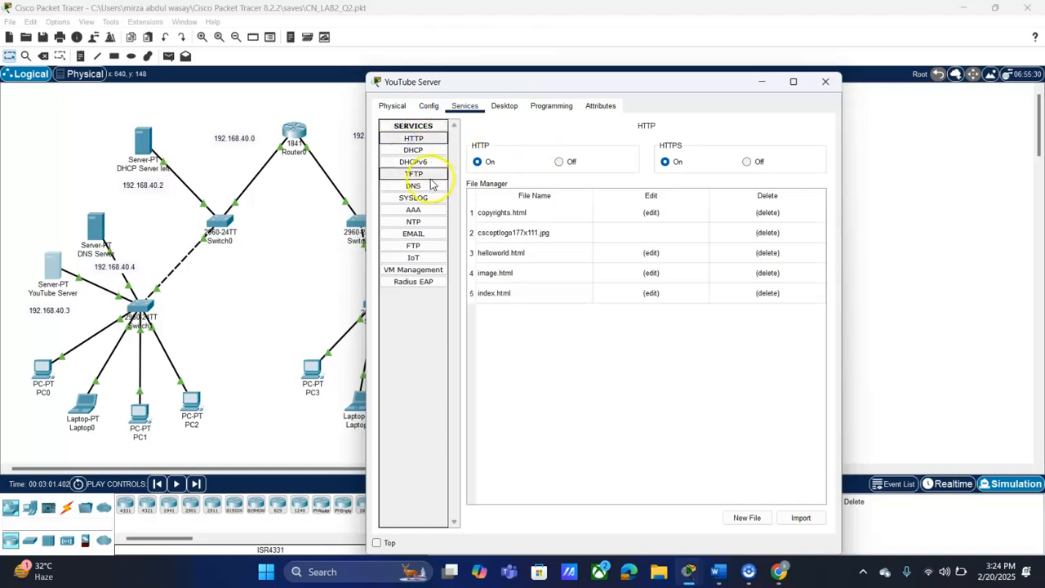
click(651, 293)
click(538, 167)
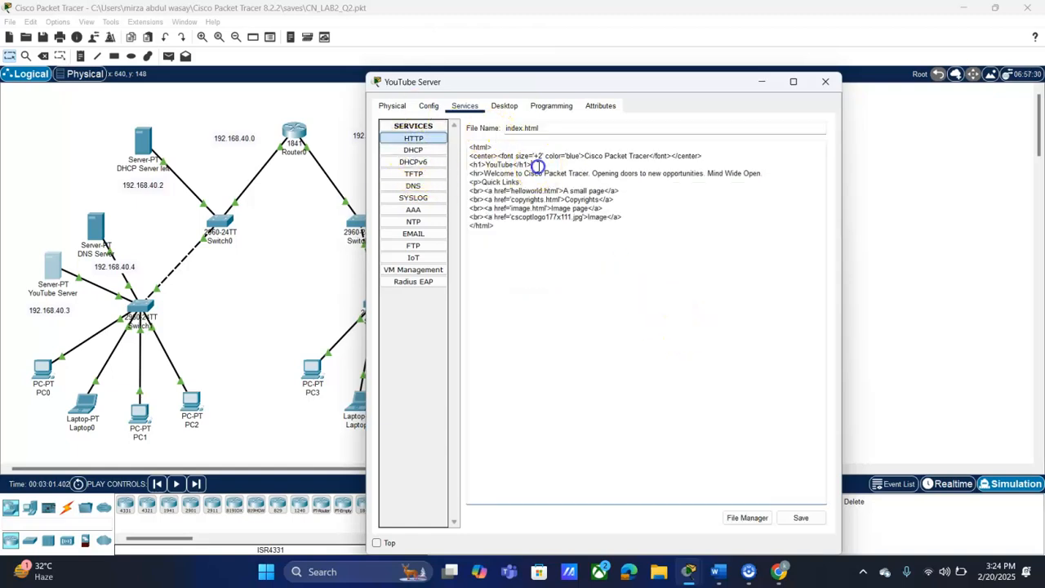
click(557, 174)
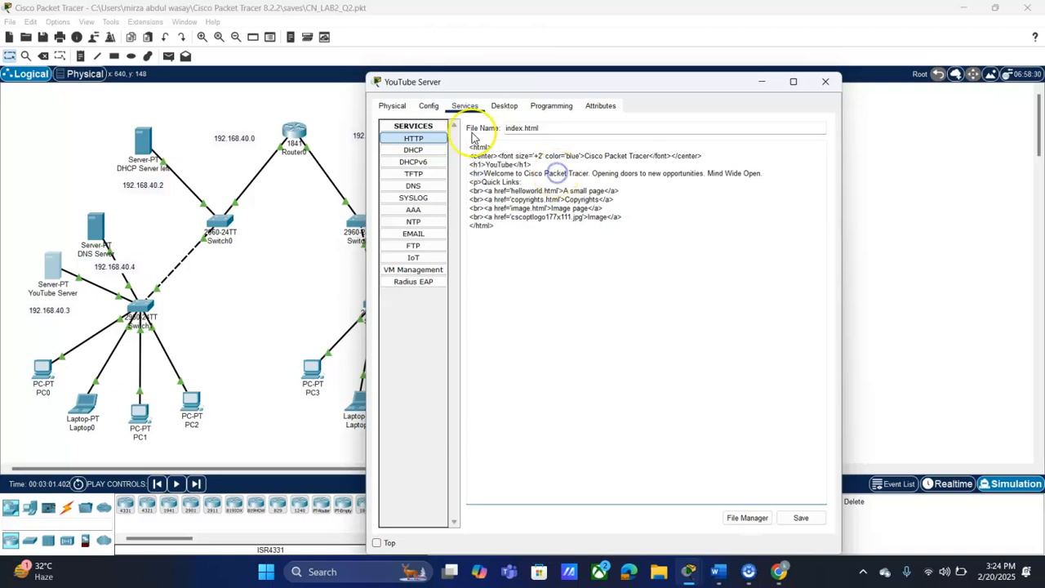
Check the YouTube server's global gateway and DNS settings and its FastEthernet0 IP configuration.
click(391, 105)
click(425, 105)
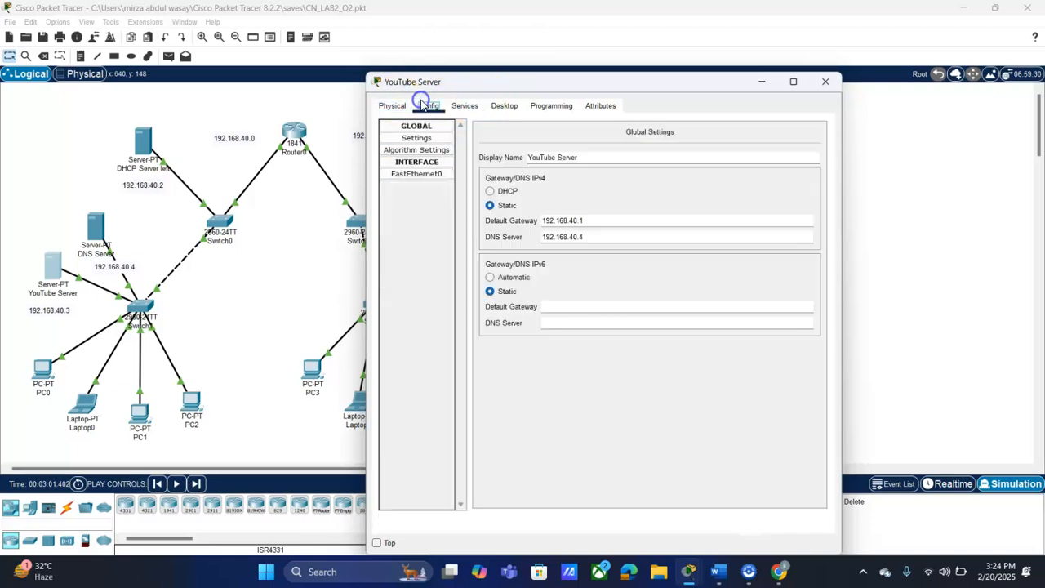
click(430, 176)
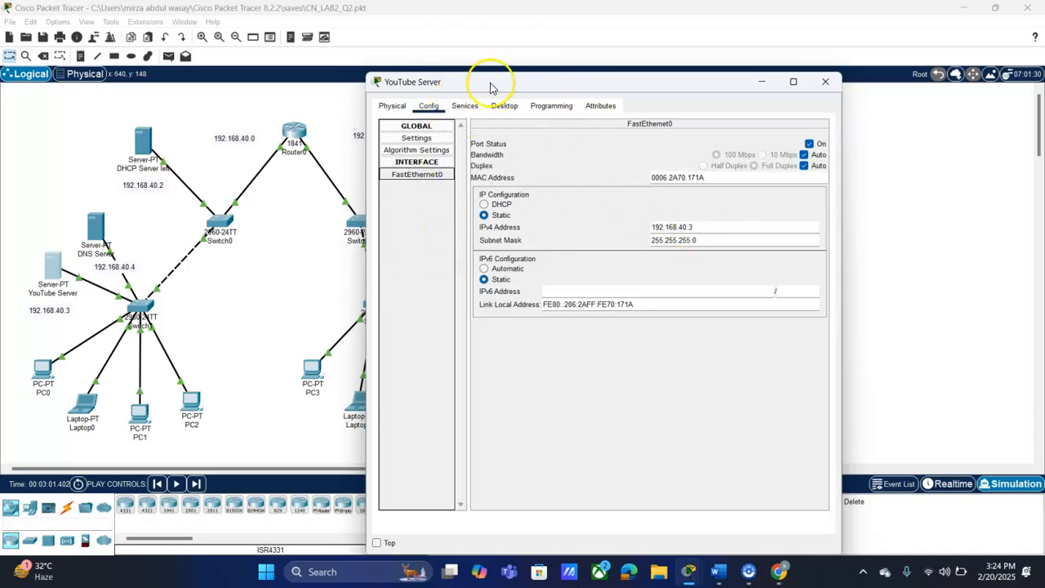
Review the YouTube server's DNS, DHCP and HTTP services, including its index.html page, and close the server's window.
click(464, 105)
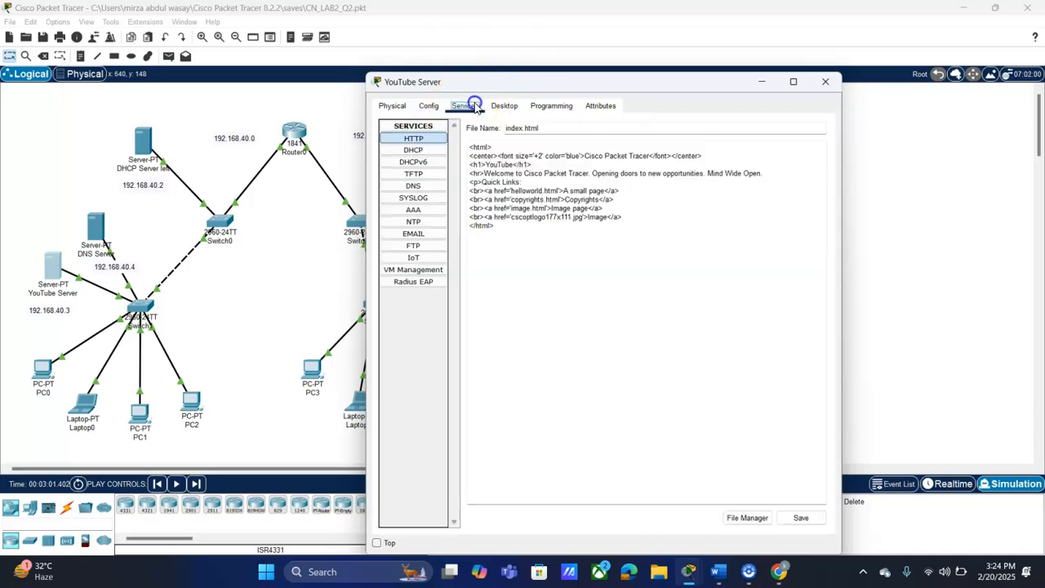
click(412, 186)
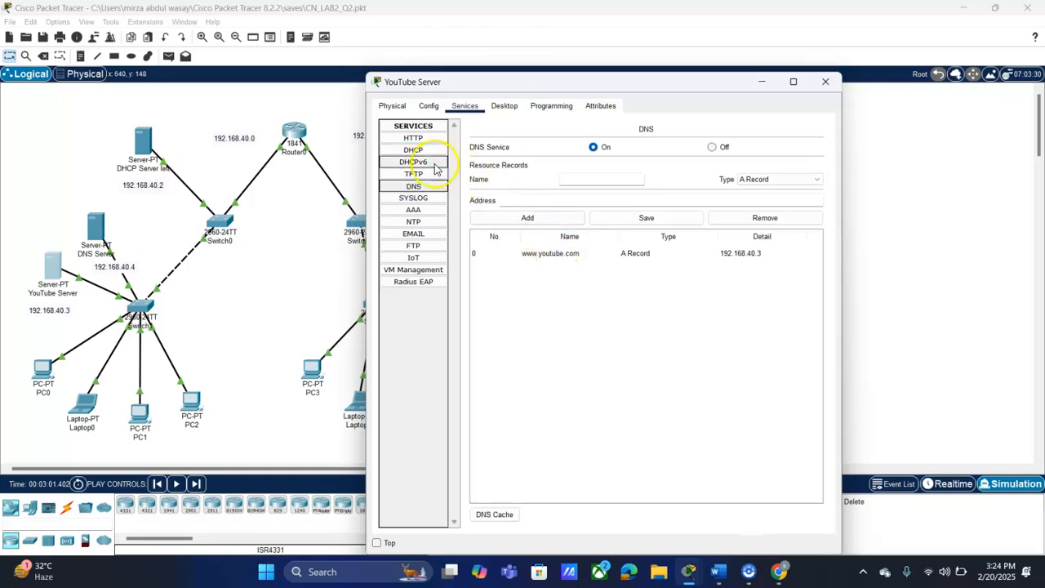
click(415, 151)
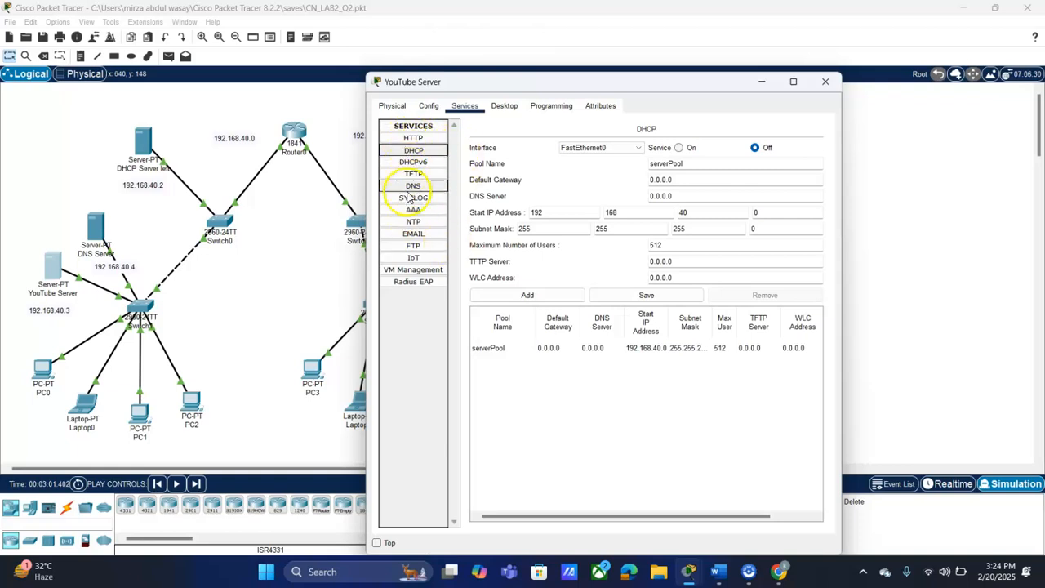
click(413, 138)
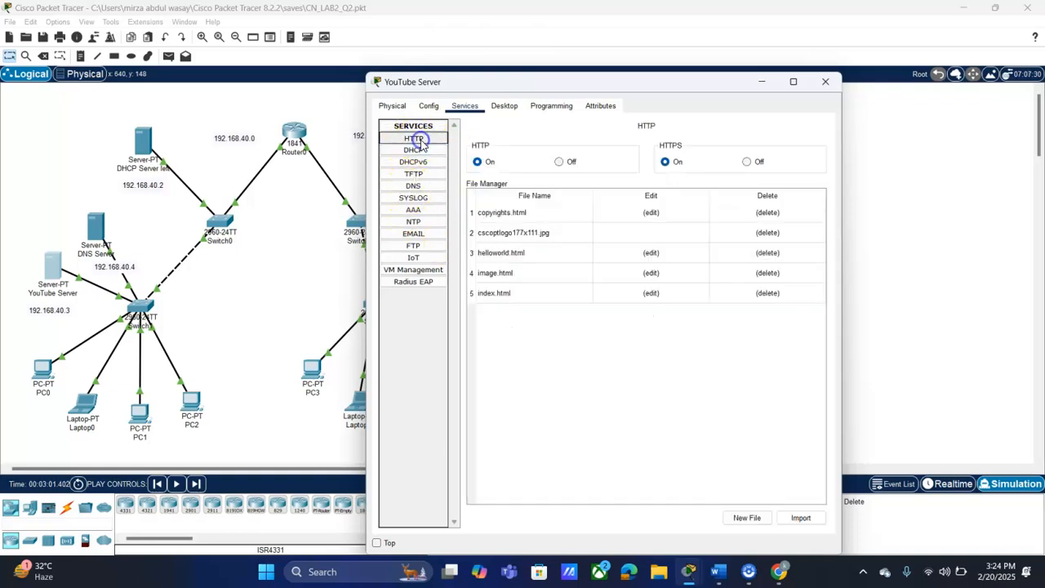
click(650, 293)
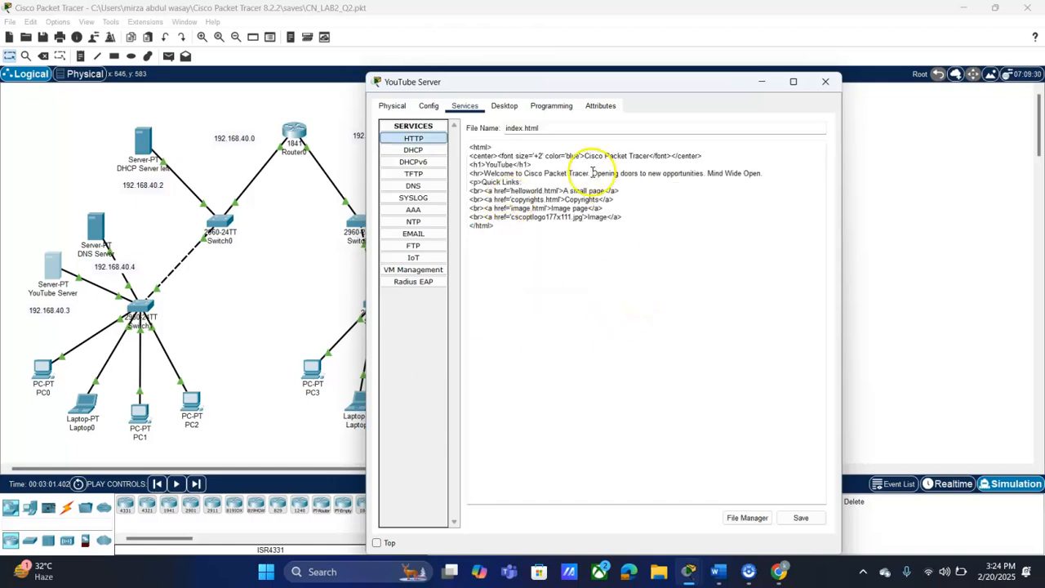
click(825, 82)
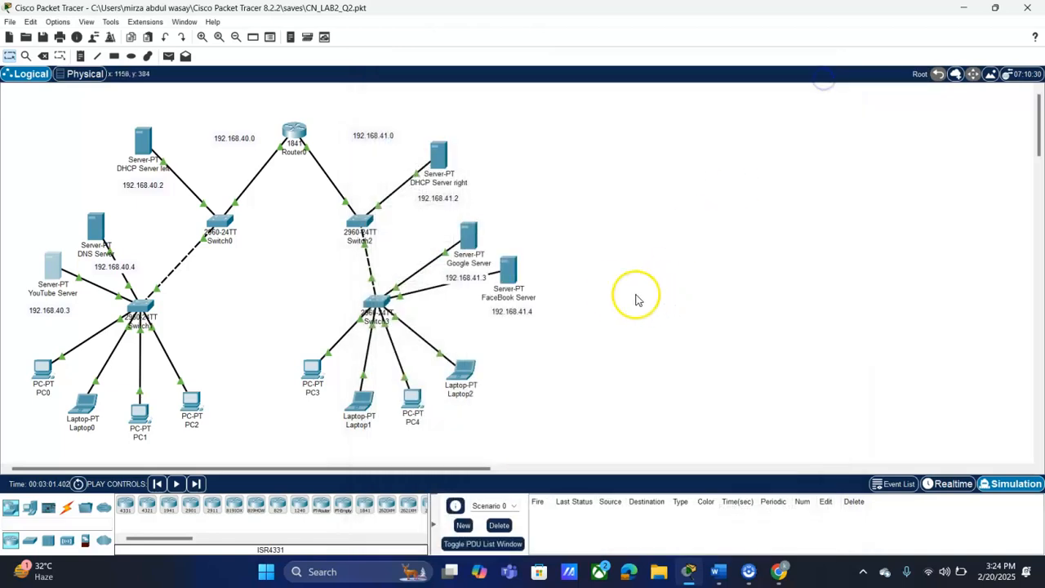
drag(610, 299, 496, 252)
drag(485, 211, 451, 272)
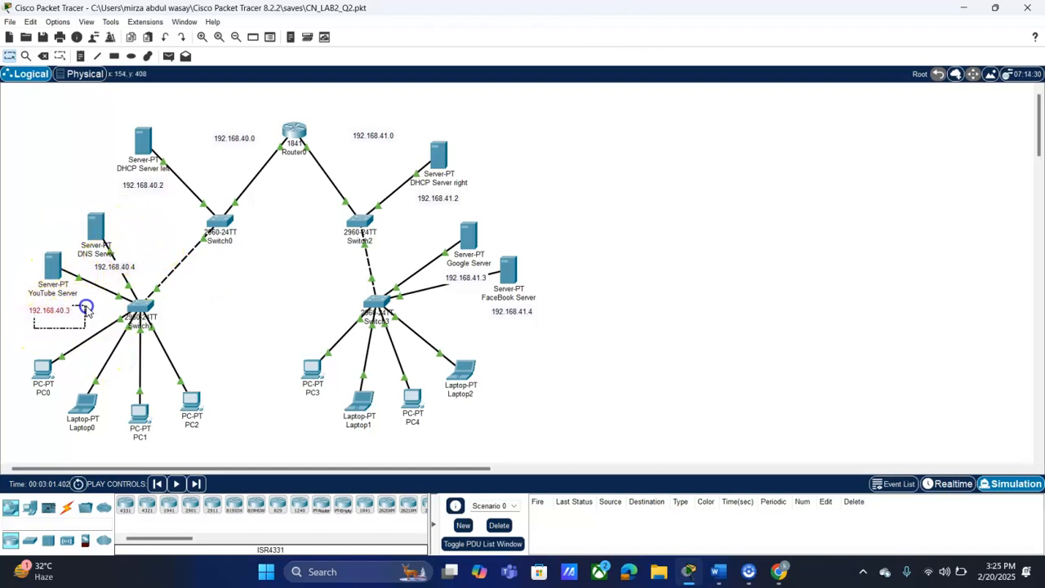
drag(569, 311, 440, 231)
click(626, 205)
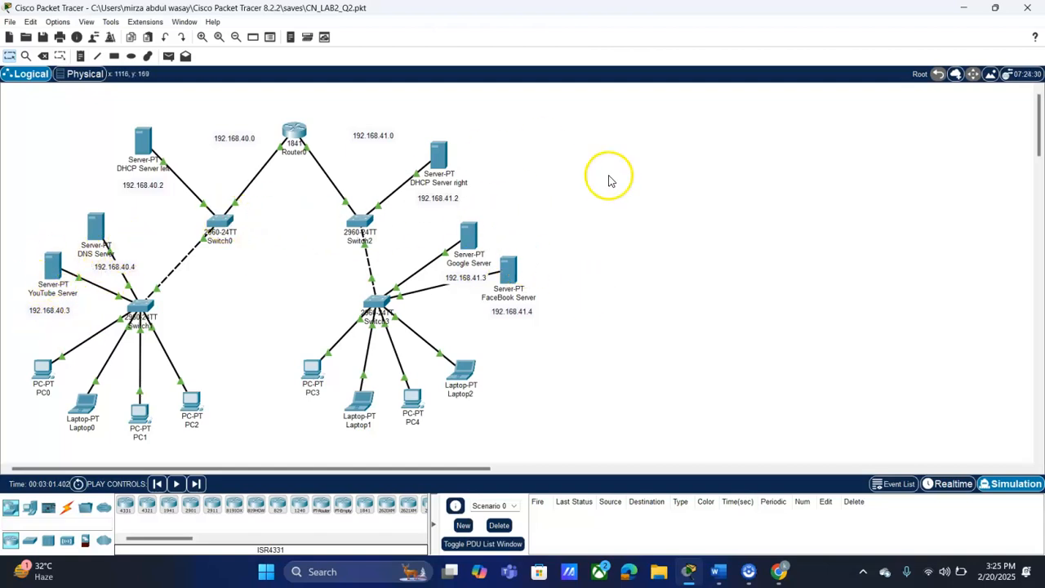
drag(677, 306, 450, 222)
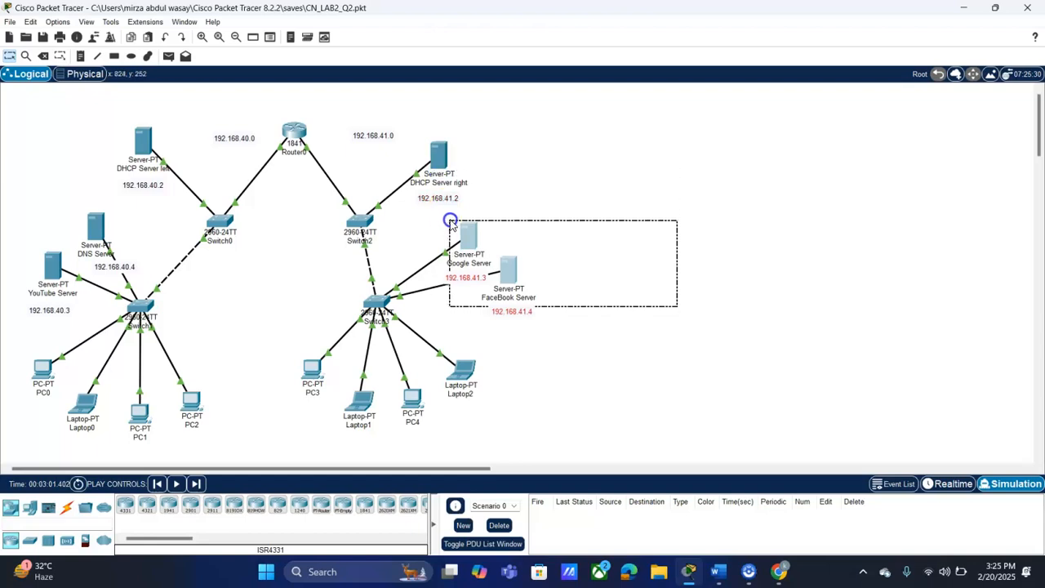
click(221, 261)
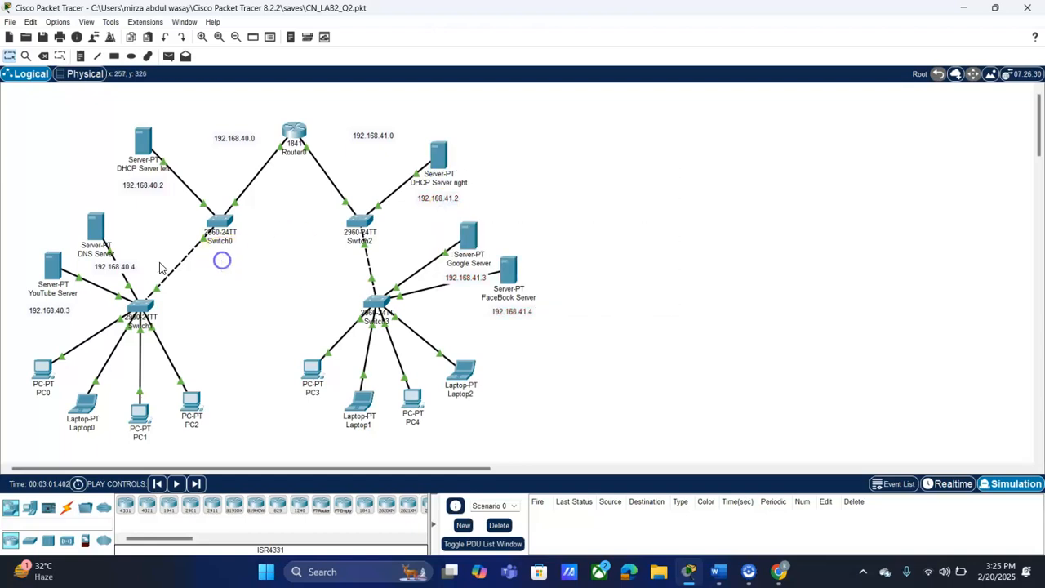
Open the DNS server's services, check its DHCP service, and examine the resource records in its DNS service.
click(98, 231)
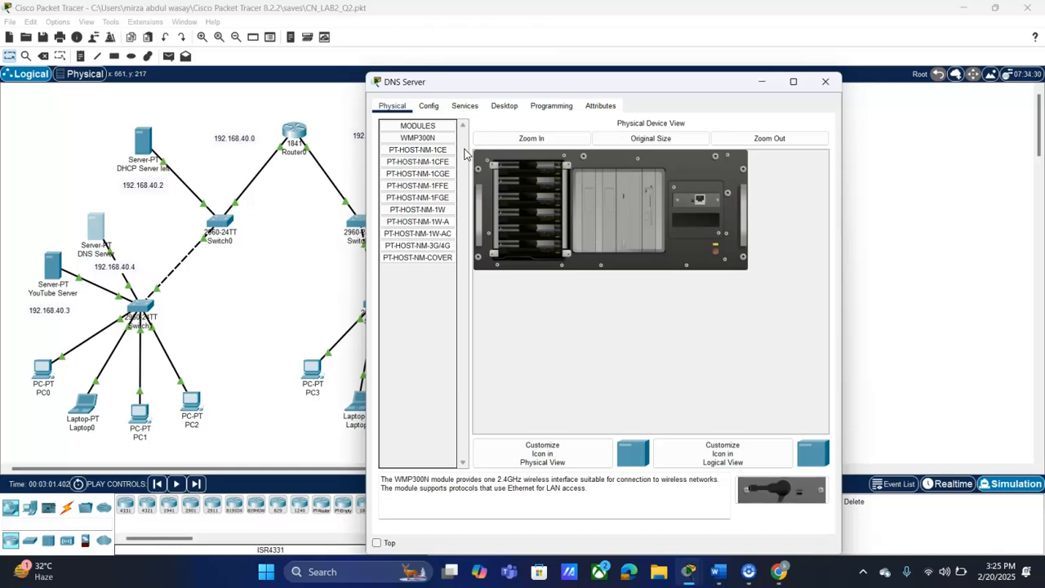
click(457, 106)
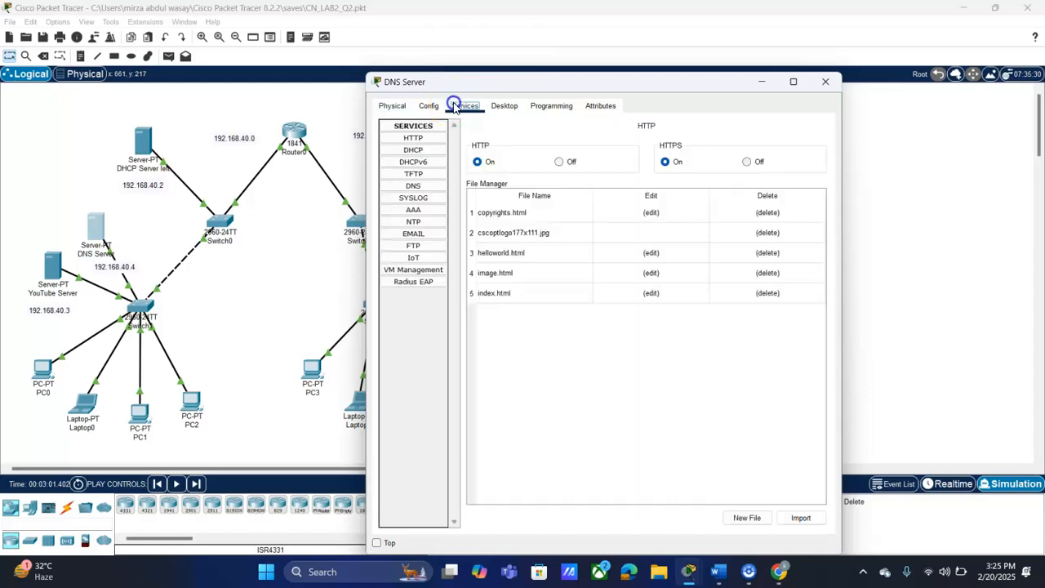
click(503, 106)
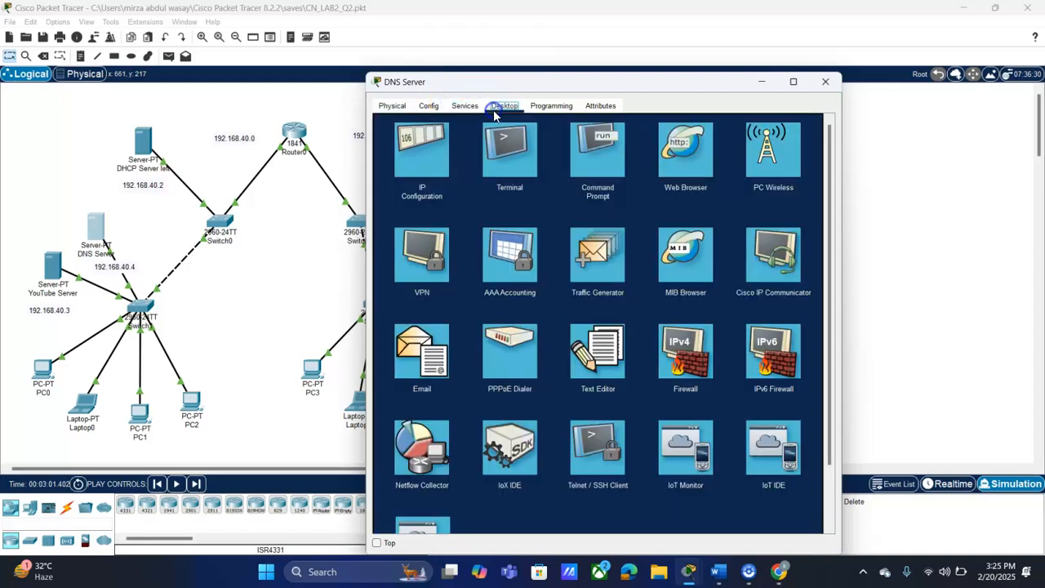
click(426, 106)
click(466, 107)
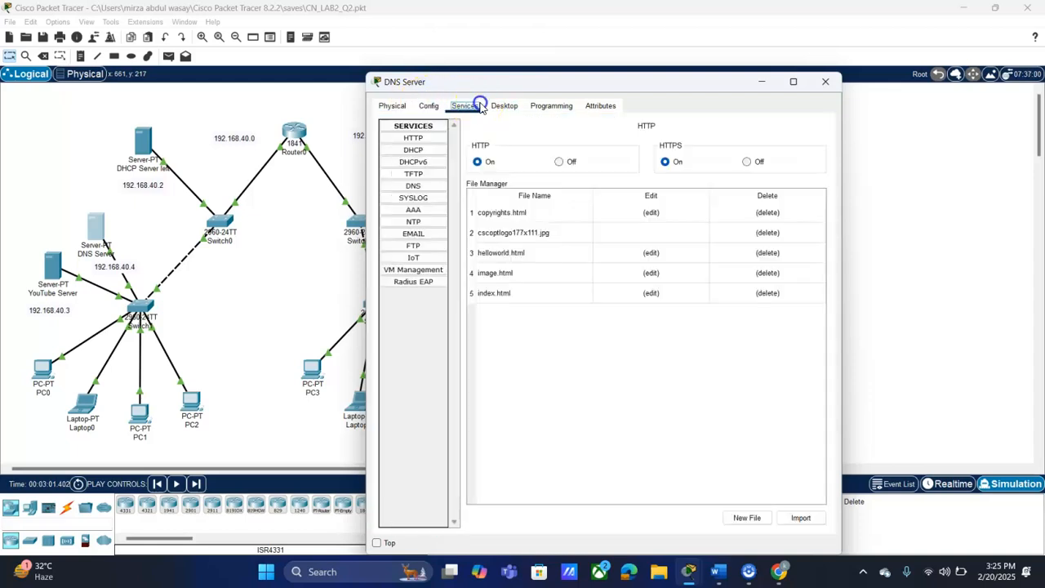
click(414, 151)
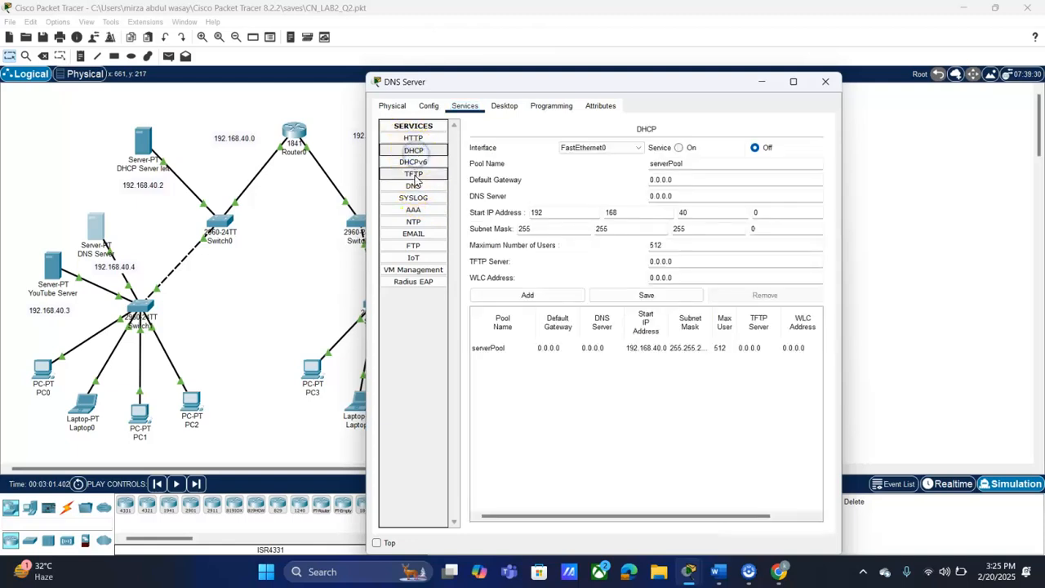
click(413, 186)
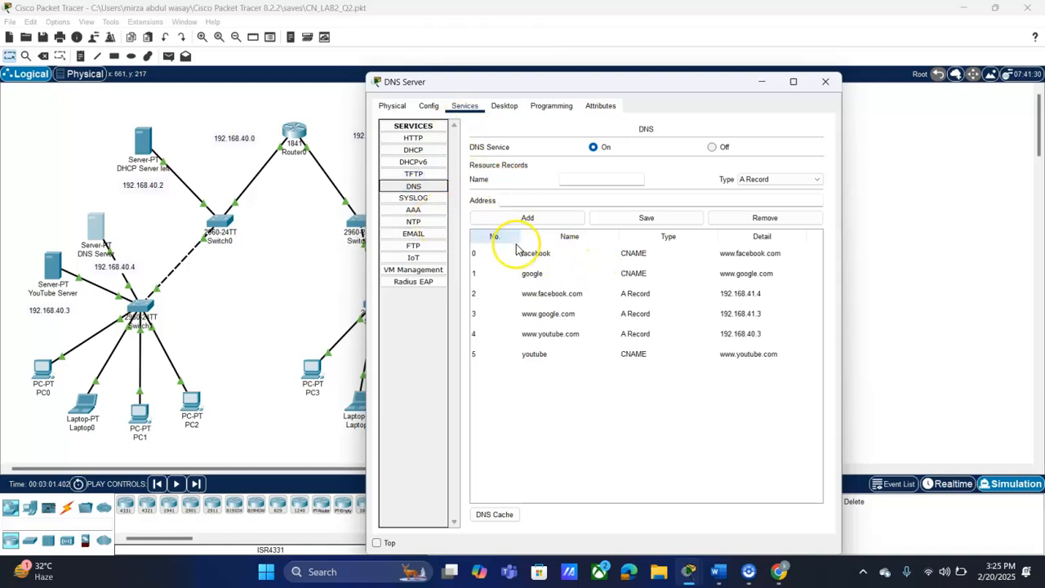
drag(600, 387, 557, 148)
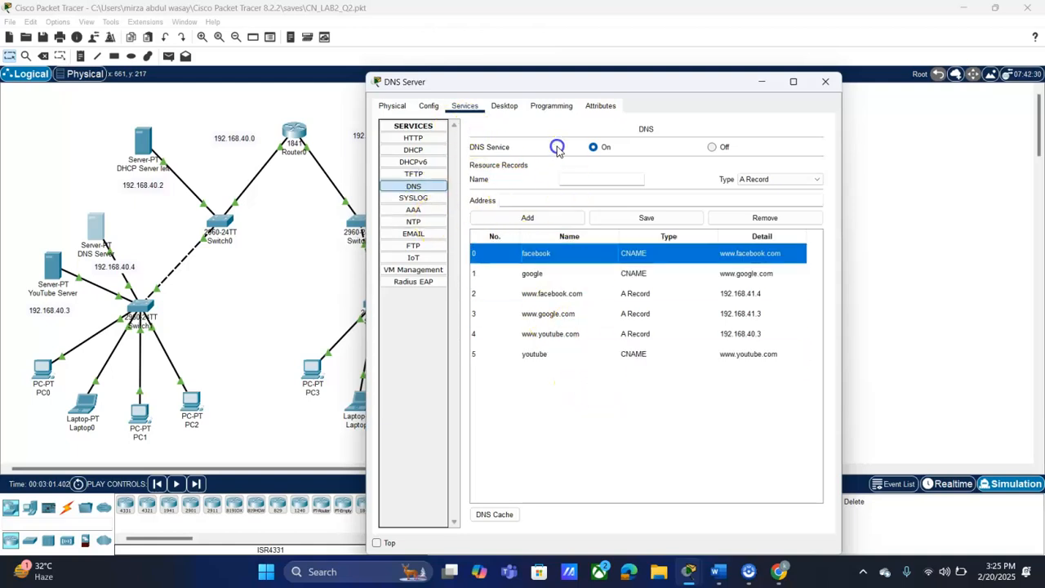
click(613, 178)
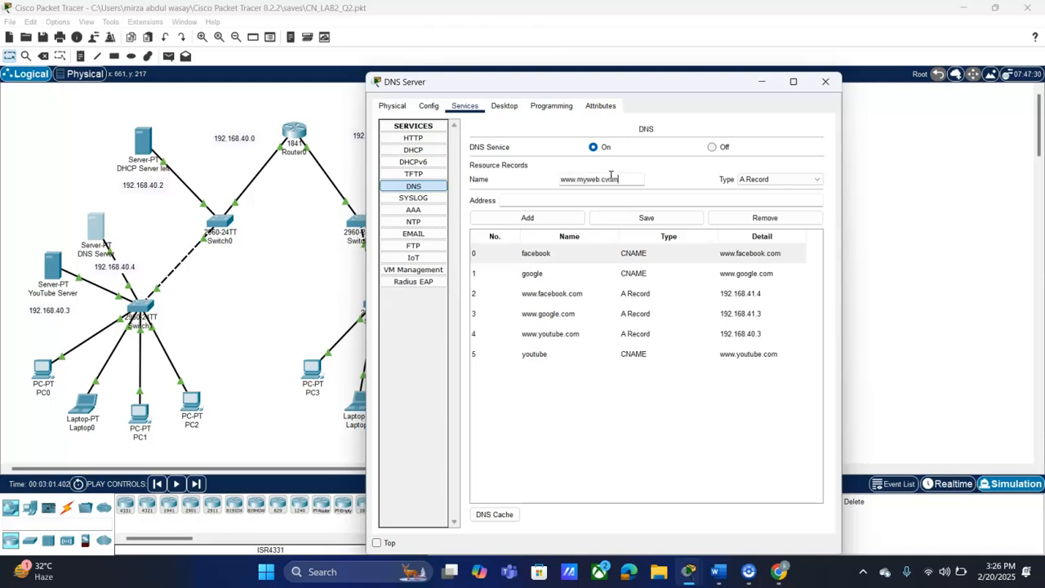
click(575, 195)
double_click(586, 185)
click(560, 176)
click(531, 200)
Draft a CNAME record named google, clear it without adding it, and close the DNS server's window.
click(774, 189)
click(771, 181)
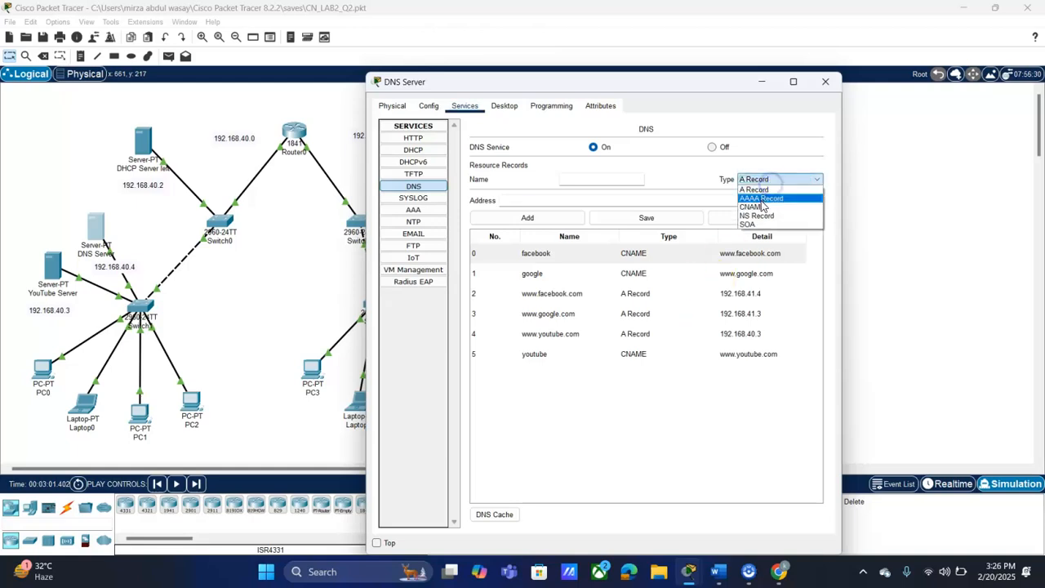
click(763, 209)
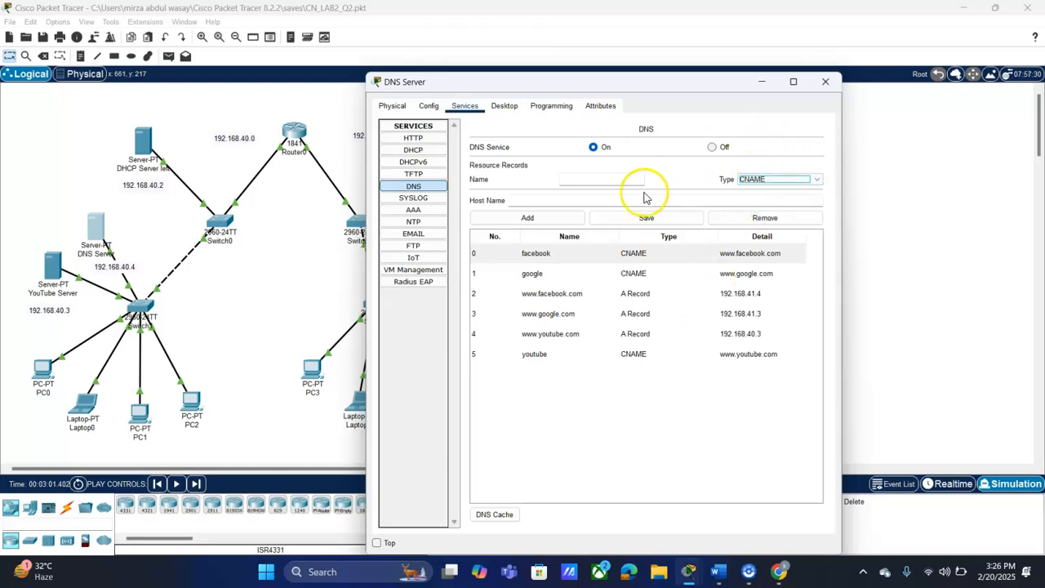
click(576, 181)
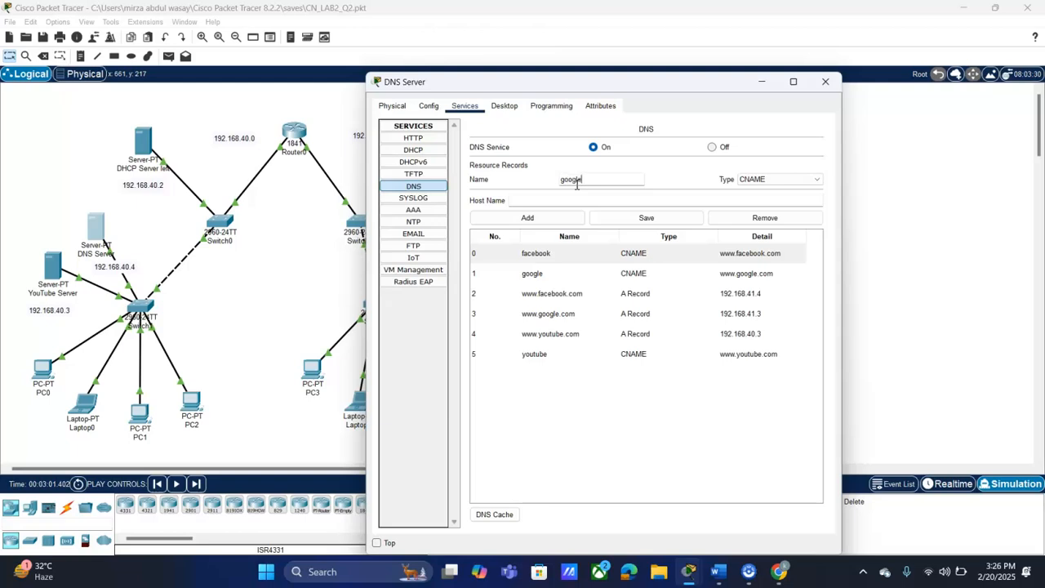
click(541, 198)
double_click(572, 181)
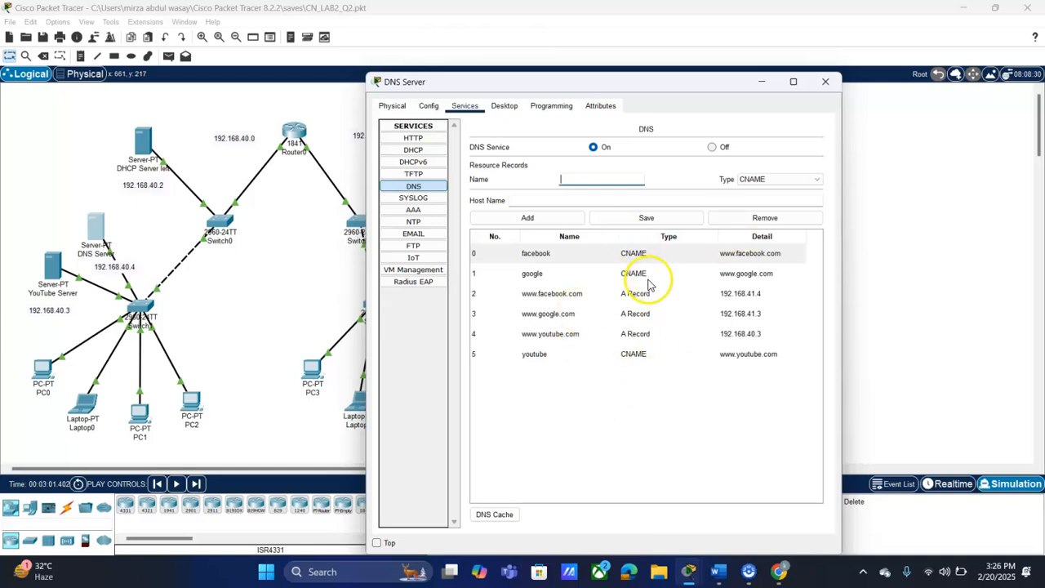
click(670, 431)
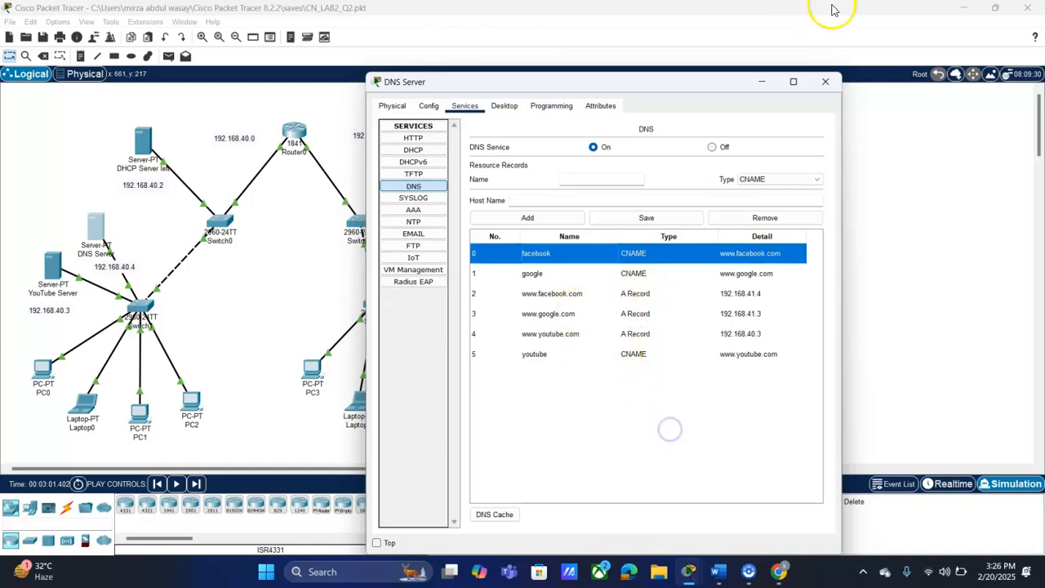
click(822, 83)
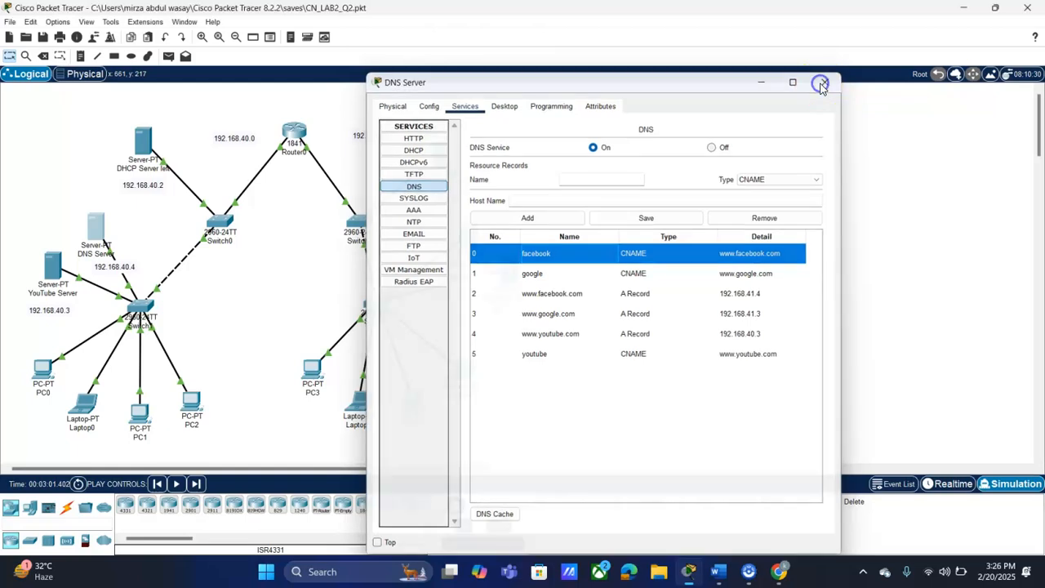
Highlight the Google and Facebook servers in the topology and inspect the address details of the DNS server and PC0.
drag(437, 221, 548, 312)
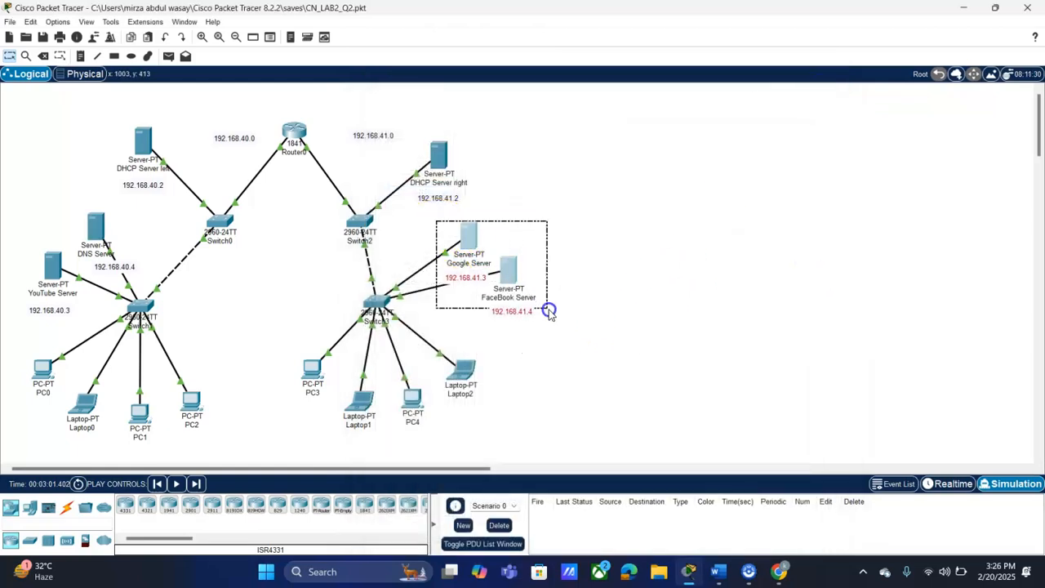
drag(72, 205, 145, 263)
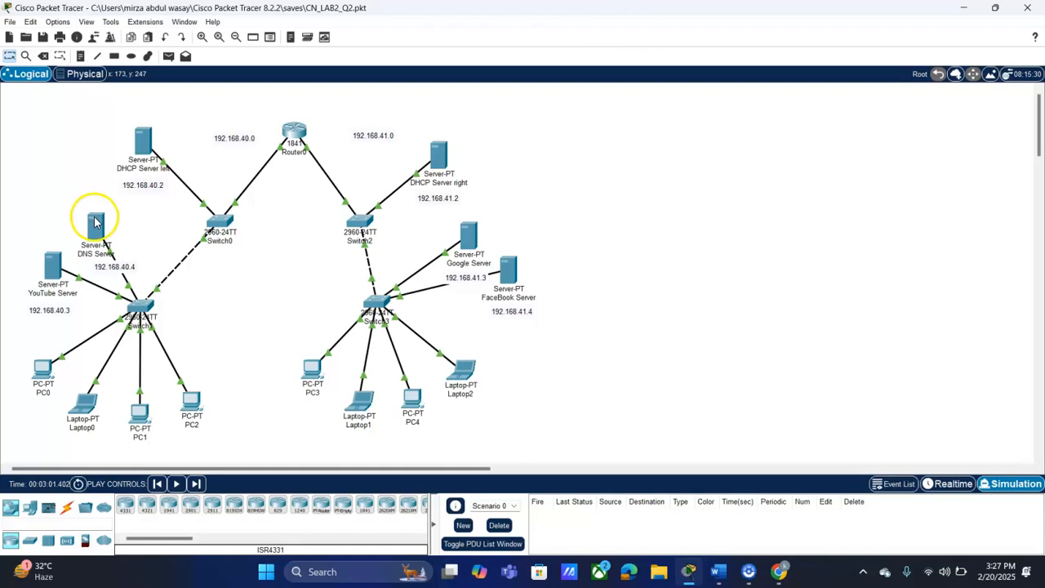
mouse_move(96, 221)
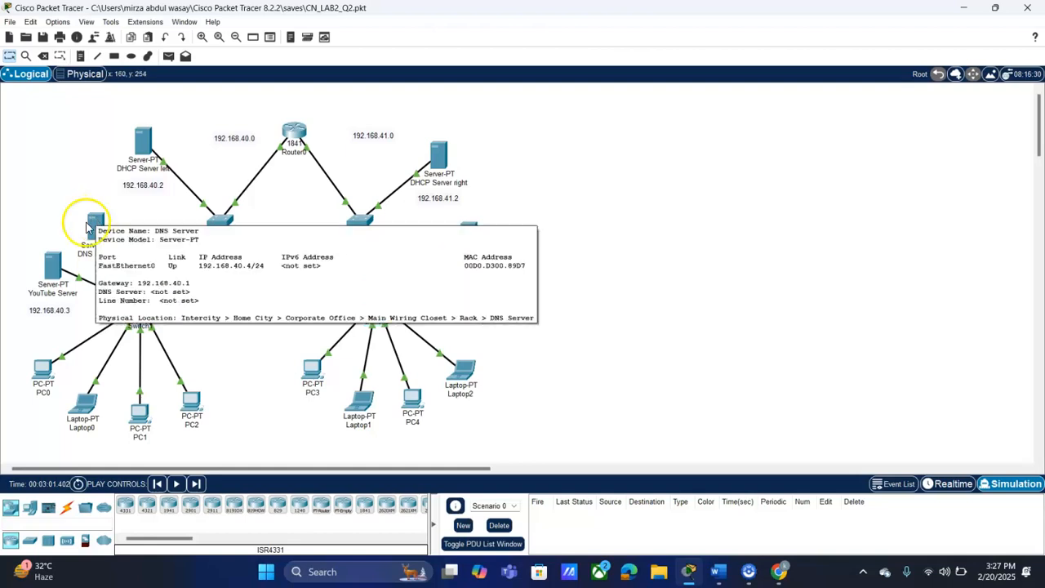
drag(26, 343, 61, 405)
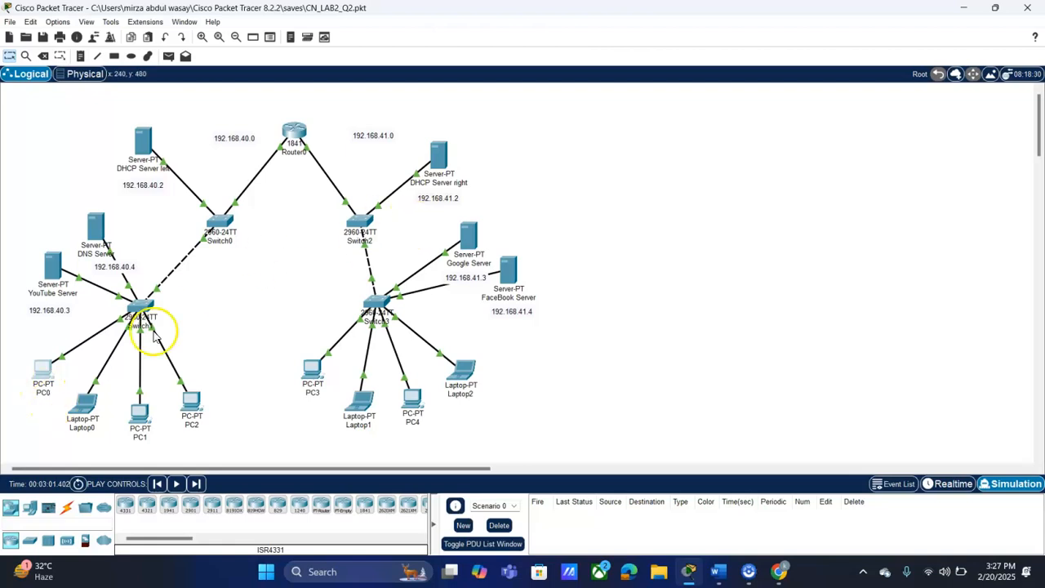
mouse_move(48, 371)
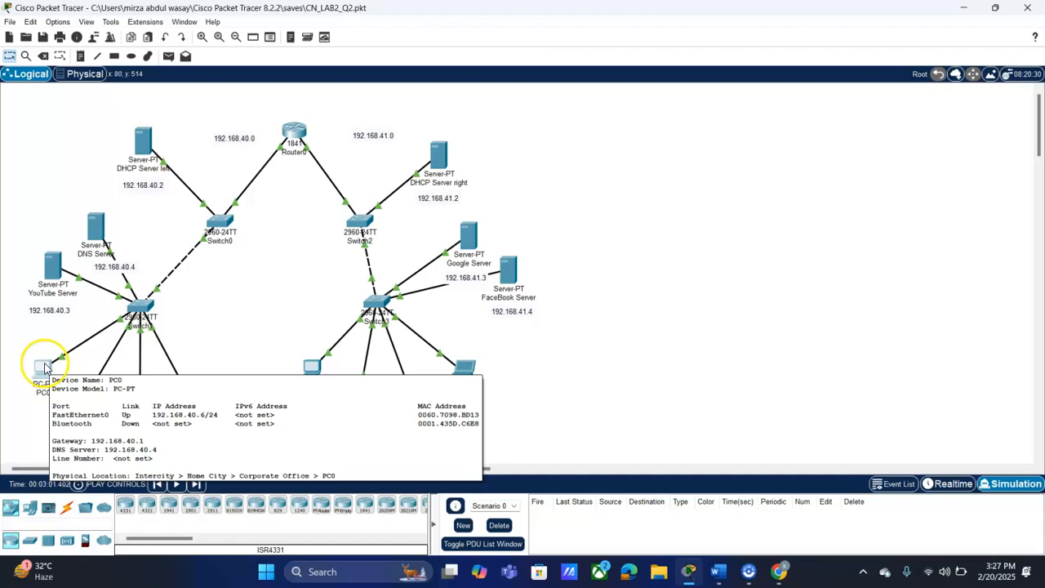
drag(501, 206, 557, 263)
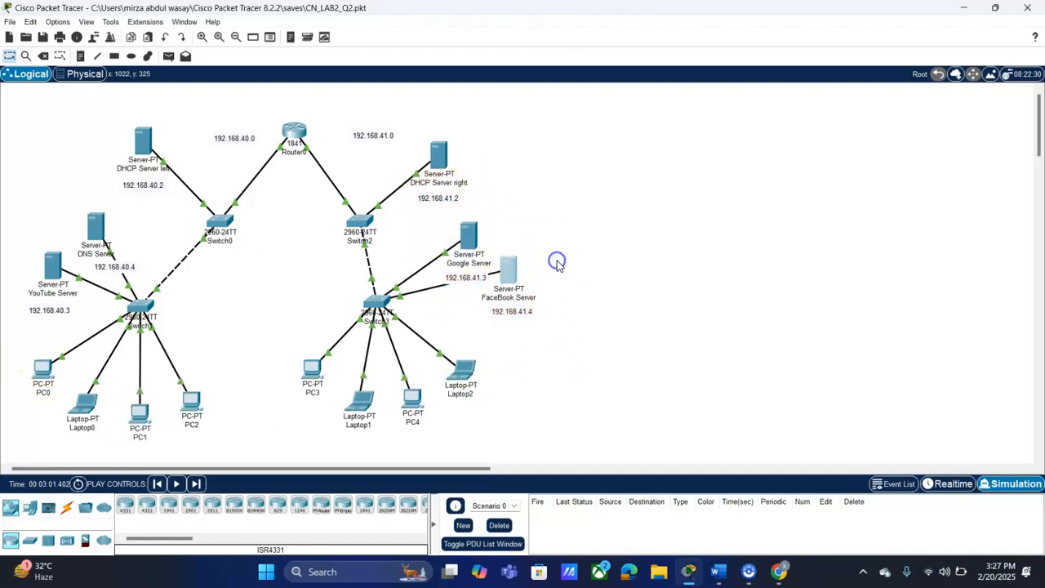
Highlight the client devices of both networks, the DNS server and the YouTube, Google and Facebook web servers in turn.
drag(14, 354, 212, 455)
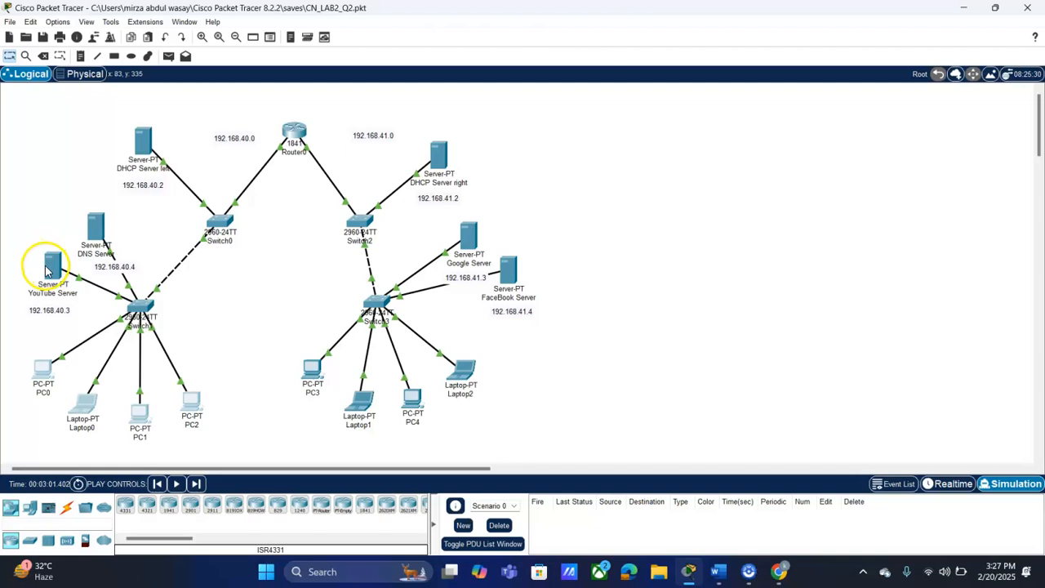
drag(630, 320, 427, 202)
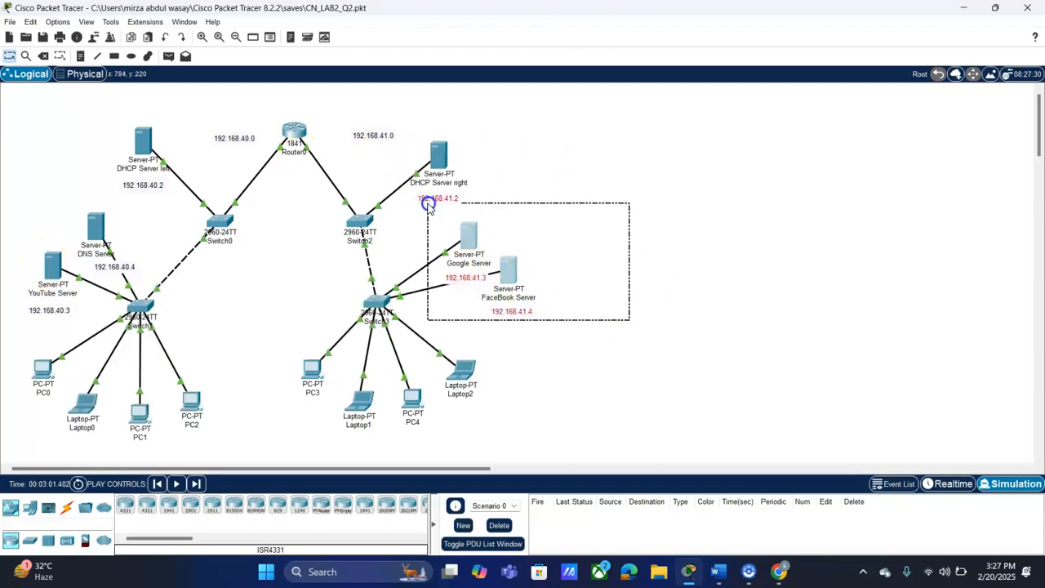
click(704, 273)
drag(273, 357, 563, 438)
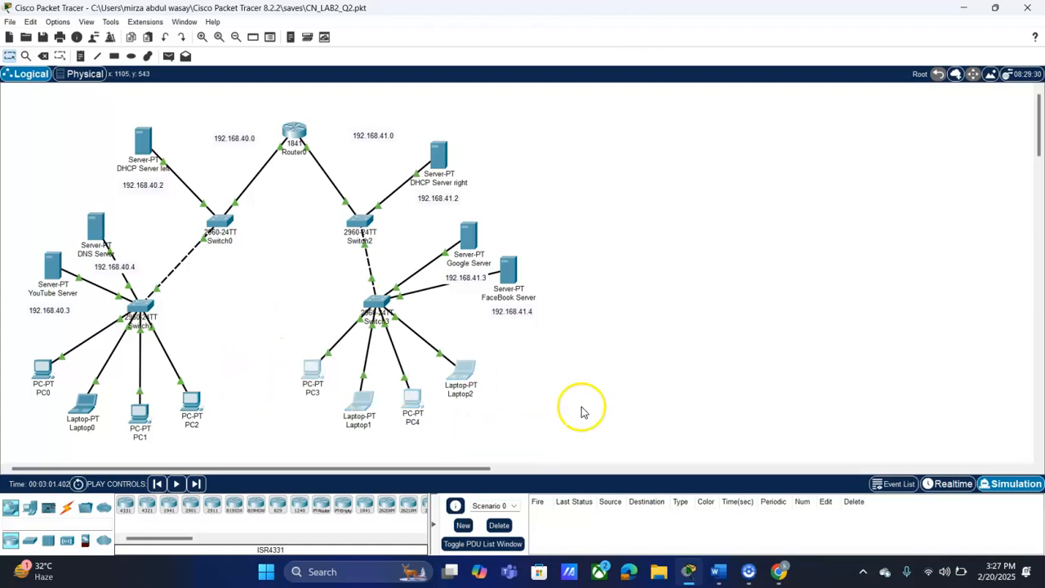
click(581, 411)
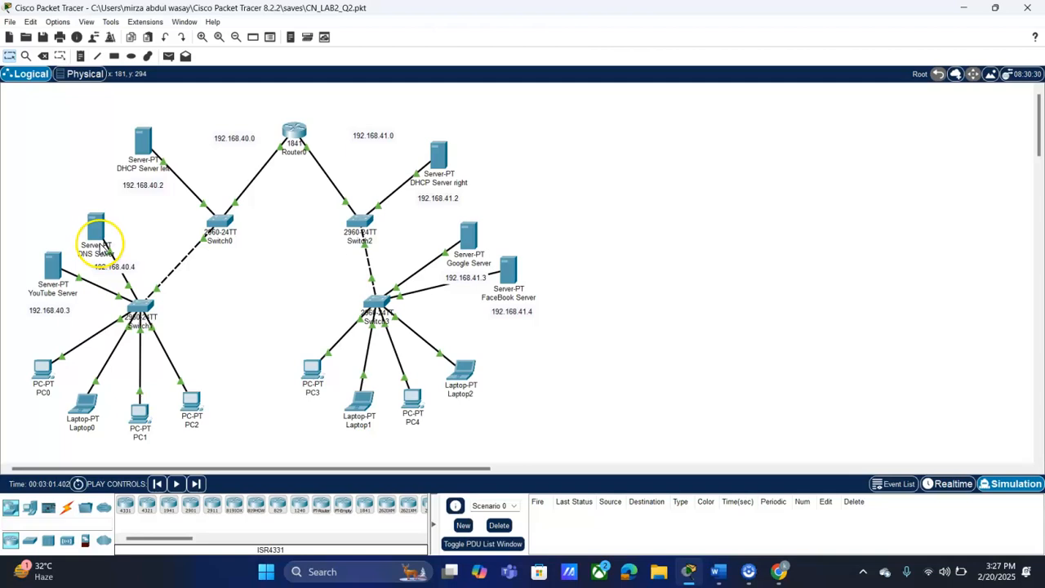
mouse_move(64, 199)
mouse_down()
mouse_move(151, 272)
mouse_move(68, 187)
mouse_move(77, 203)
mouse_up()
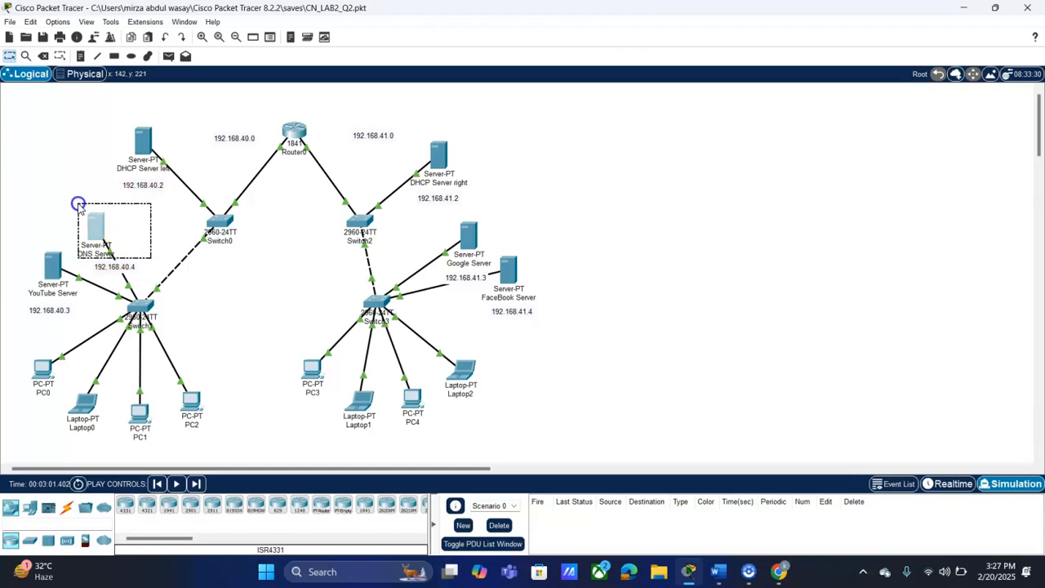
drag(20, 244, 79, 320)
click(431, 123)
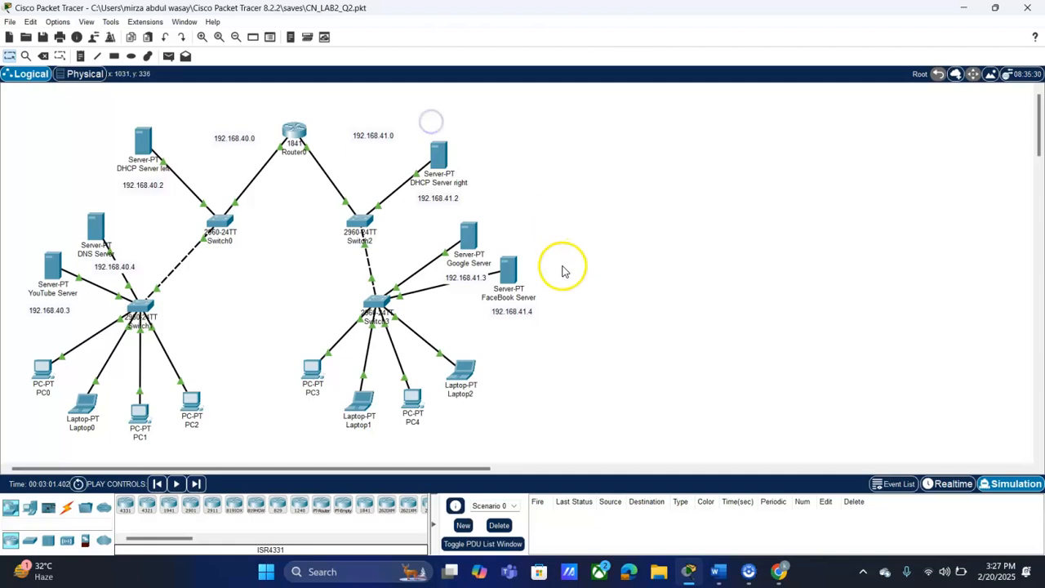
drag(471, 194, 578, 346)
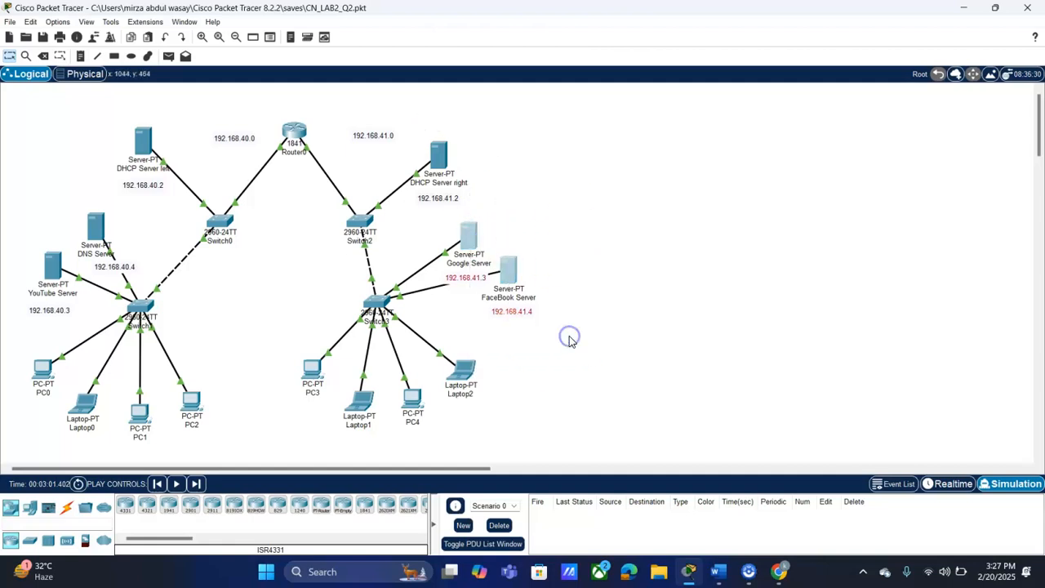
Reopen the DNS server's DNS service to recheck its resource records, and close the window.
click(99, 226)
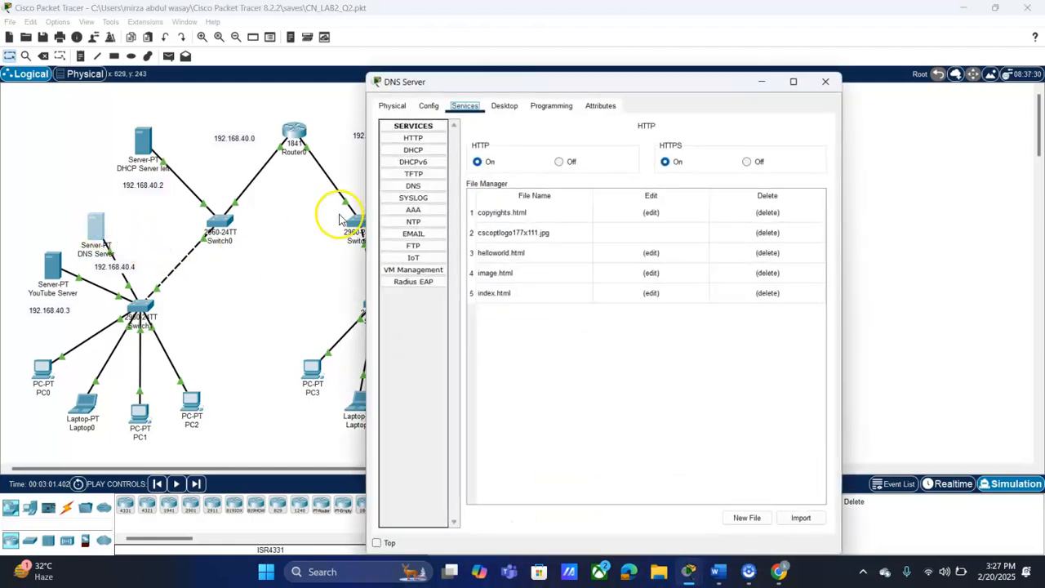
click(394, 188)
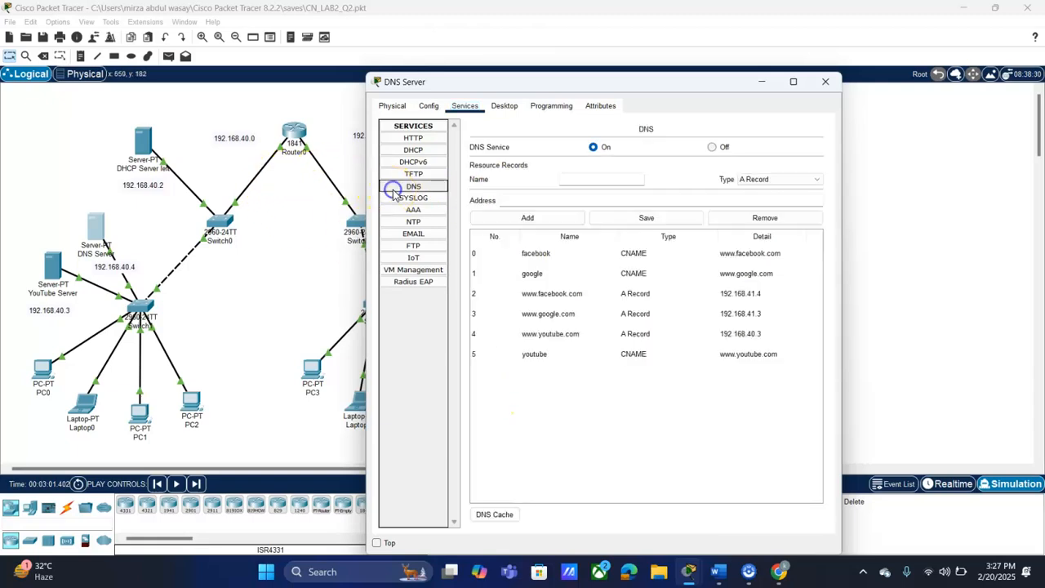
click(829, 83)
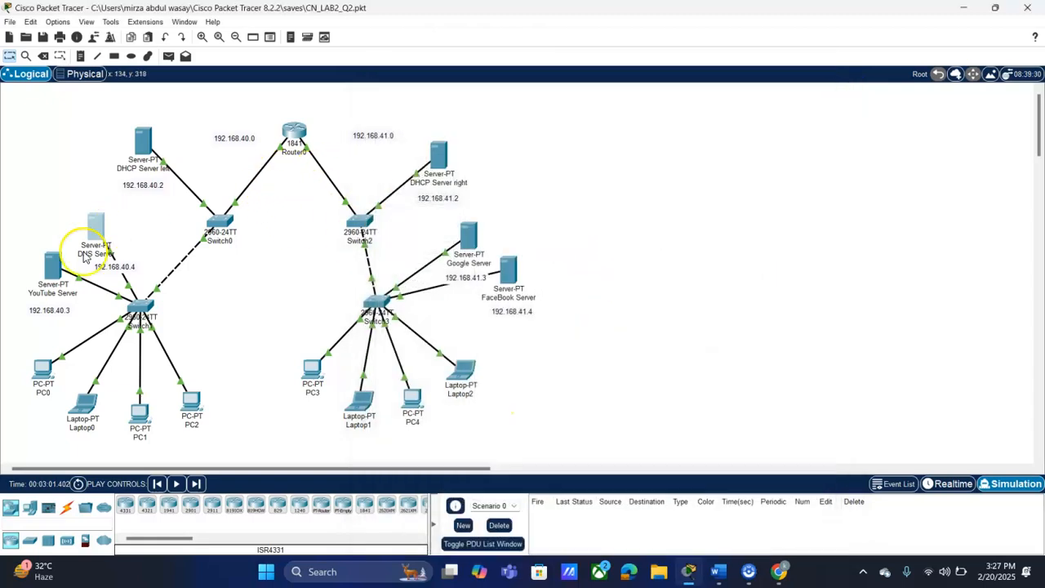
Check the DNS server's global gateway settings and its FastEthernet0 IPv4 address, and close the server's window.
click(101, 229)
click(422, 139)
click(392, 107)
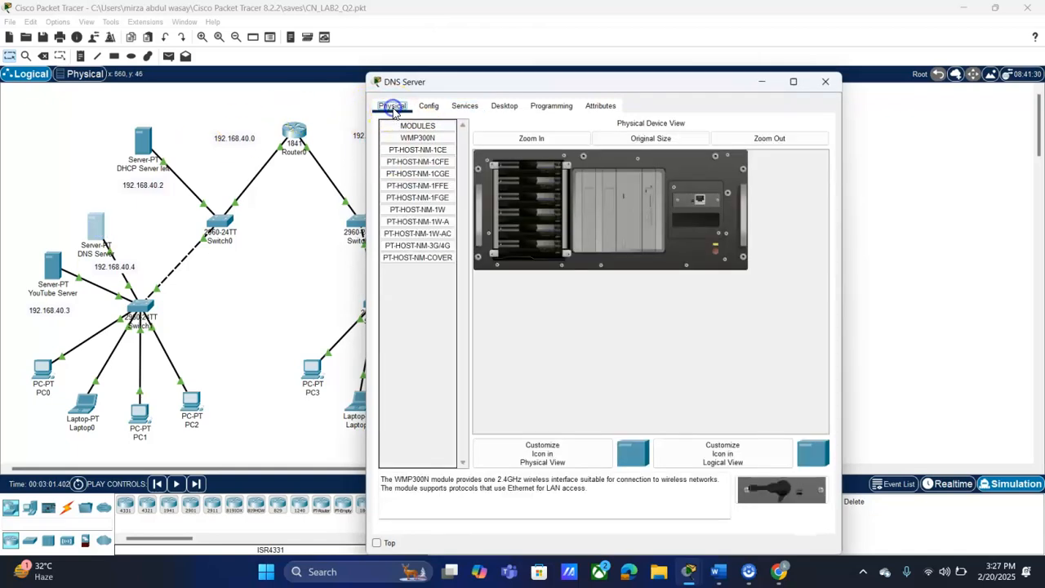
click(424, 107)
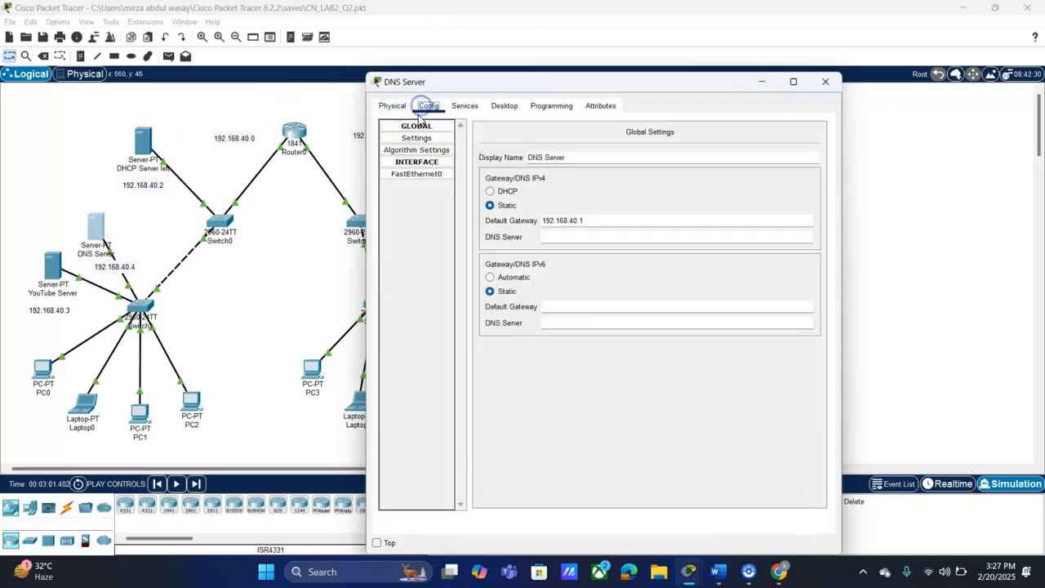
click(429, 174)
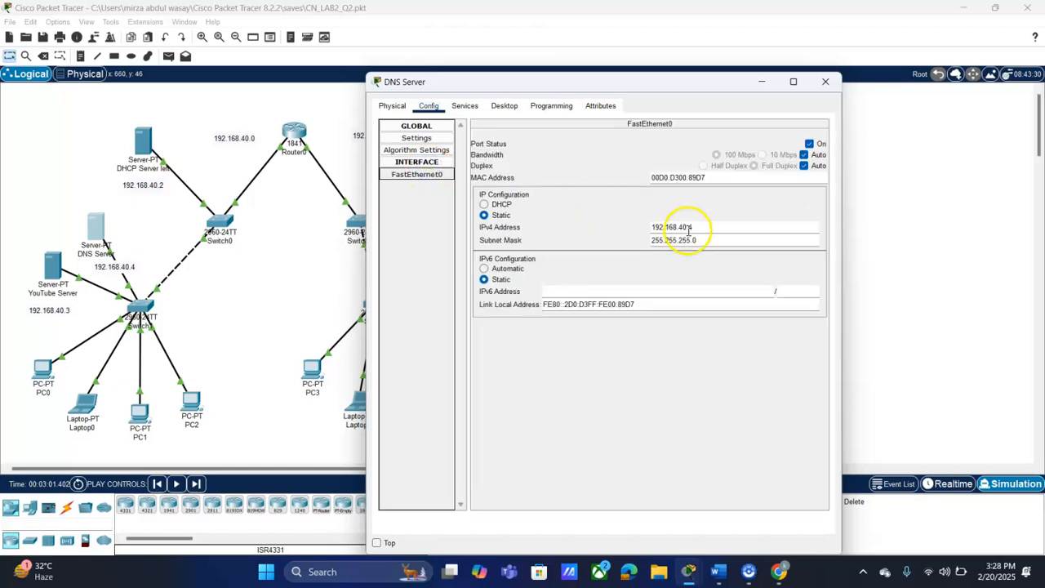
mouse_move(704, 229)
mouse_down()
mouse_move(653, 228)
mouse_move(690, 228)
mouse_up()
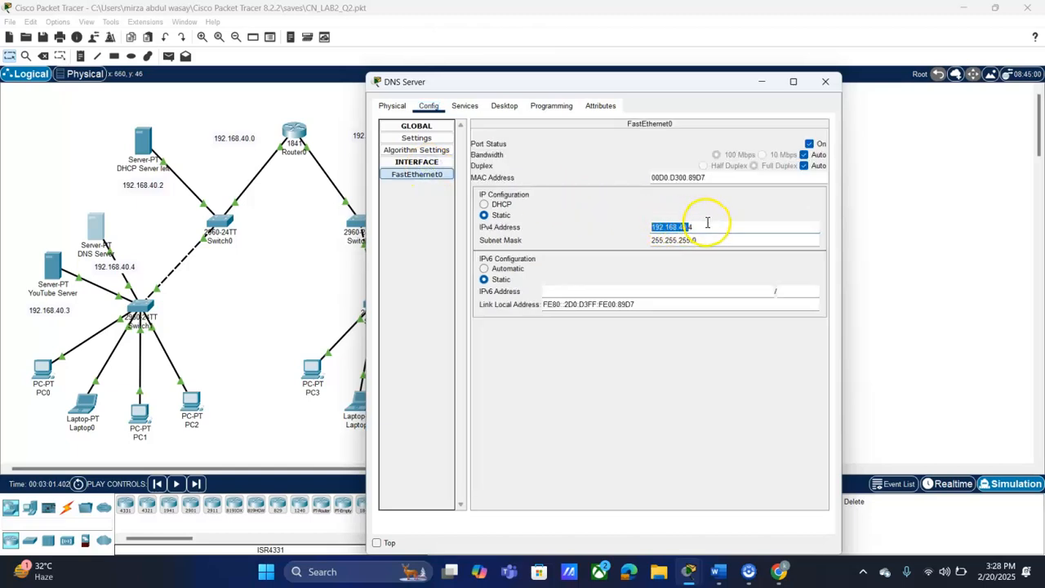
click(826, 85)
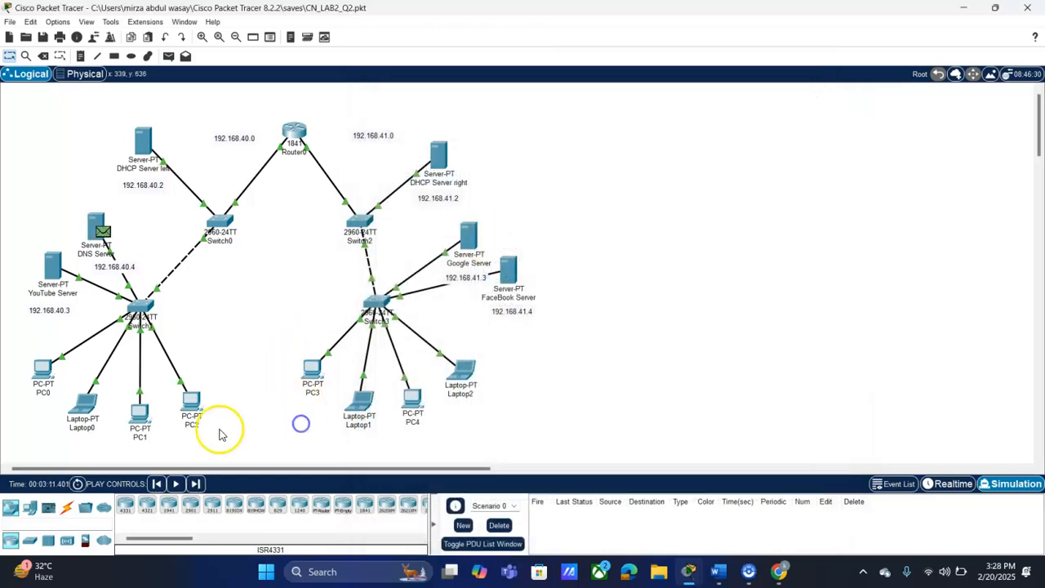
Clear the current simulation scenario, highlight the 192.168.40.0 clients and check PC0's global gateway and DNS settings.
click(498, 526)
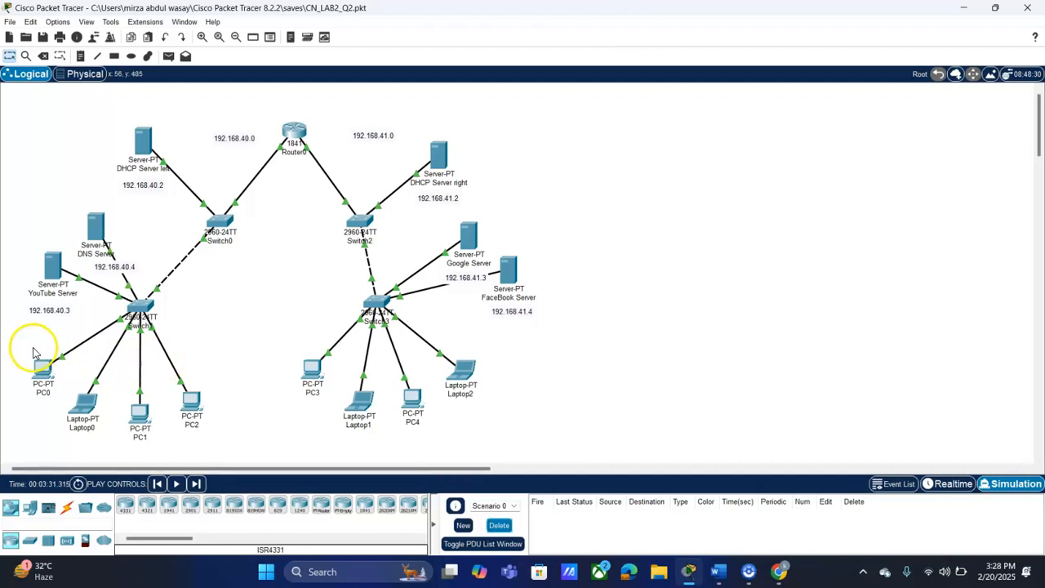
drag(15, 347, 224, 439)
click(33, 374)
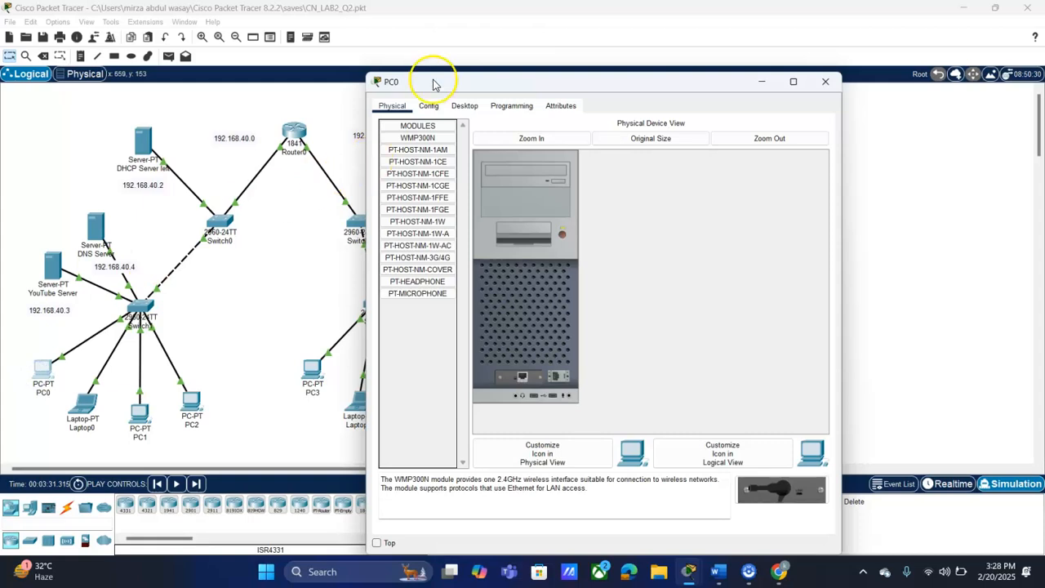
click(428, 105)
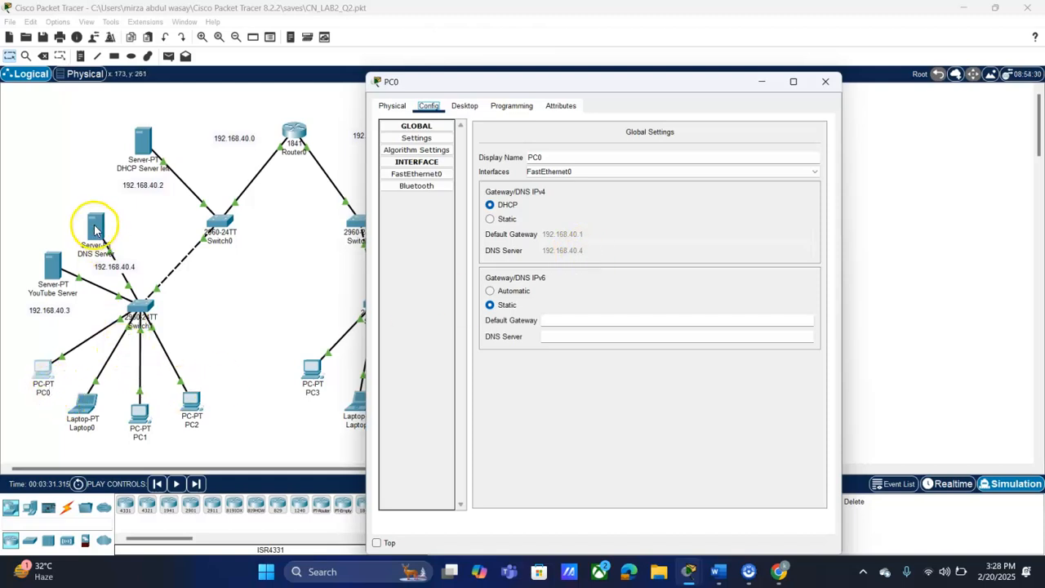
click(25, 357)
Highlight PC0 and Laptop0 in the topology, followed by all client devices of each network.
drag(15, 335, 96, 413)
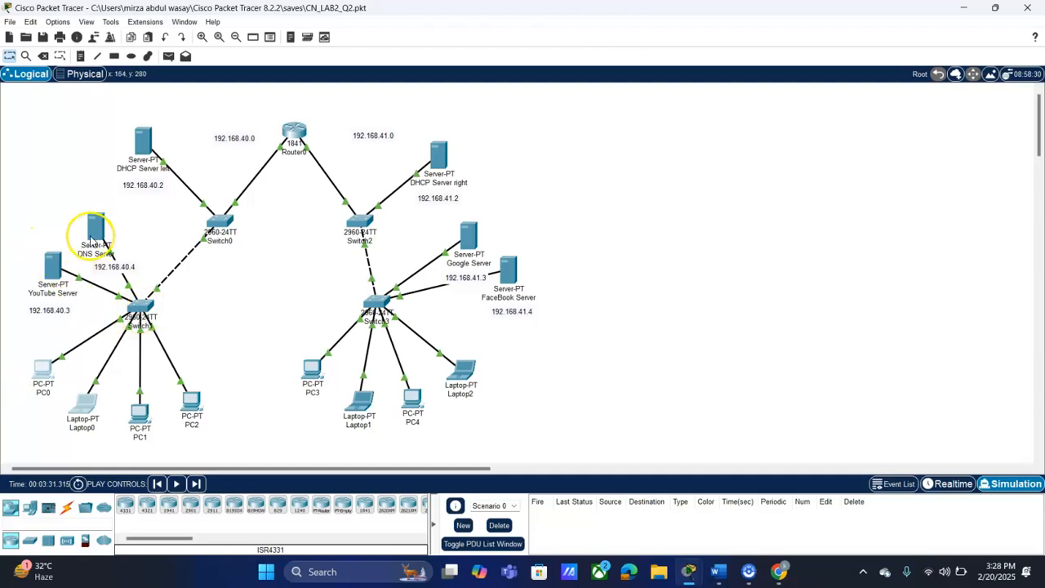
mouse_move(91, 238)
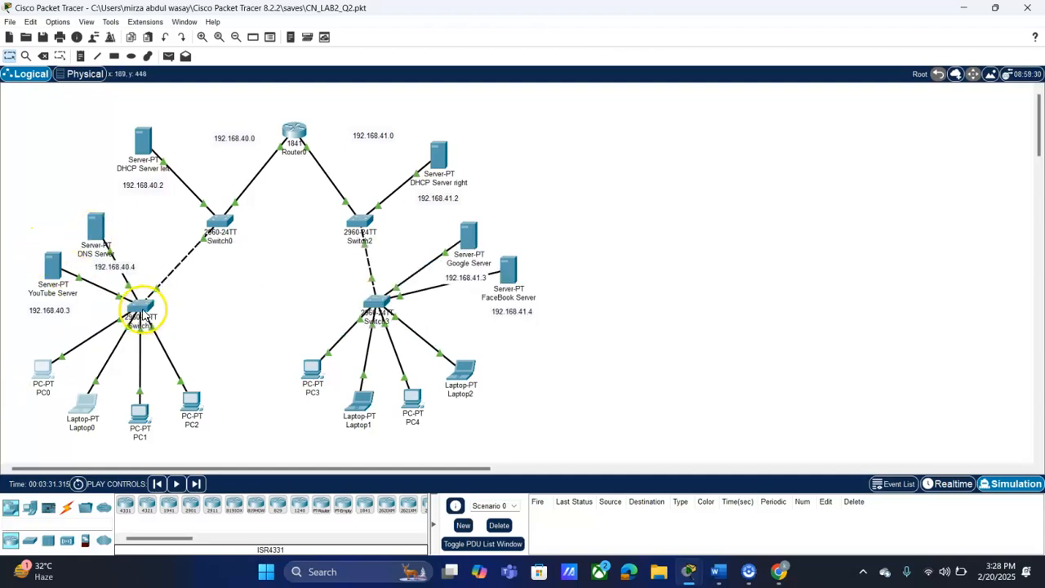
mouse_move(32, 371)
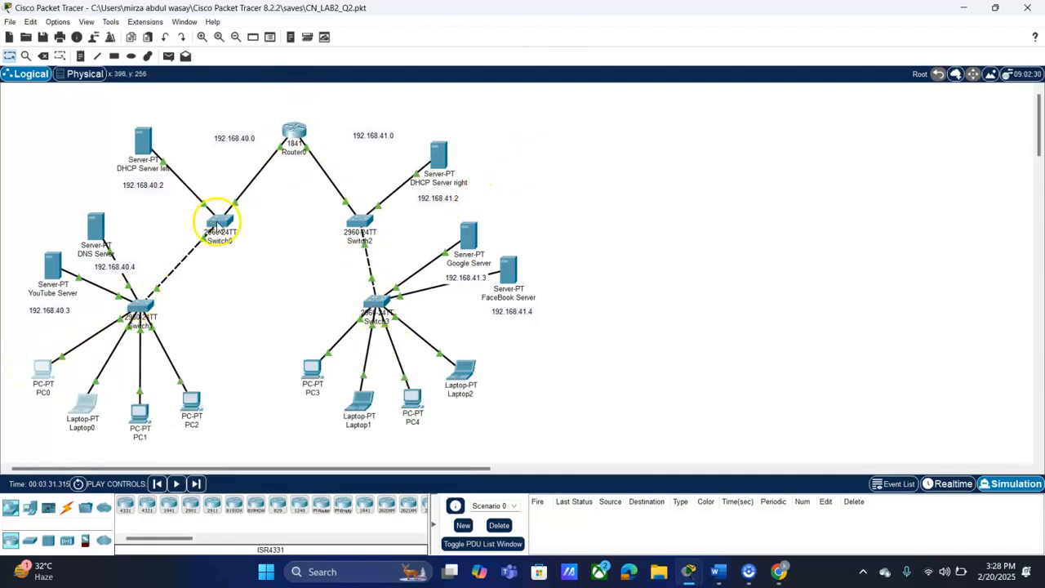
drag(7, 351, 90, 413)
drag(20, 341, 65, 401)
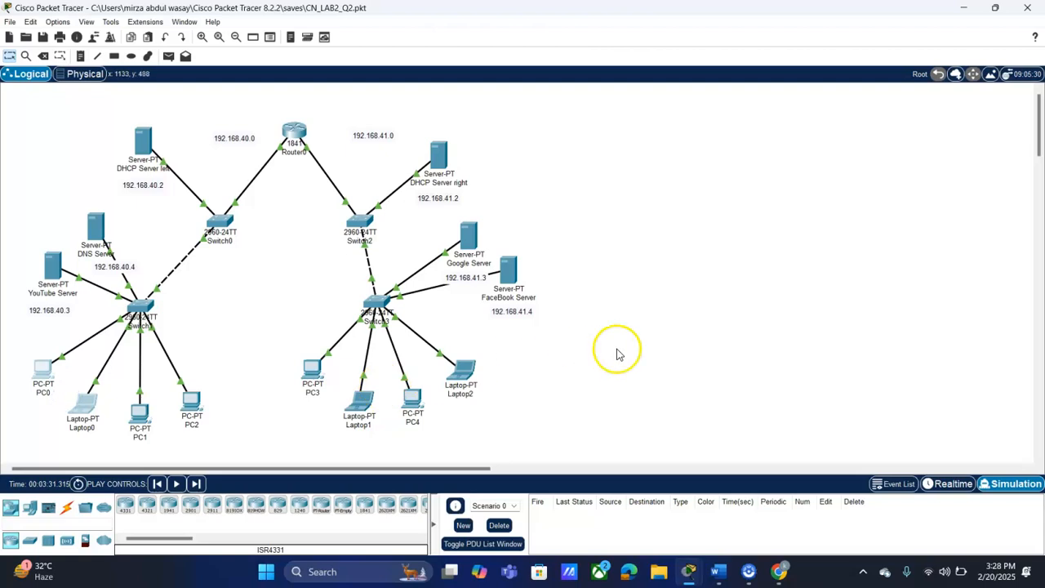
drag(28, 350, 210, 448)
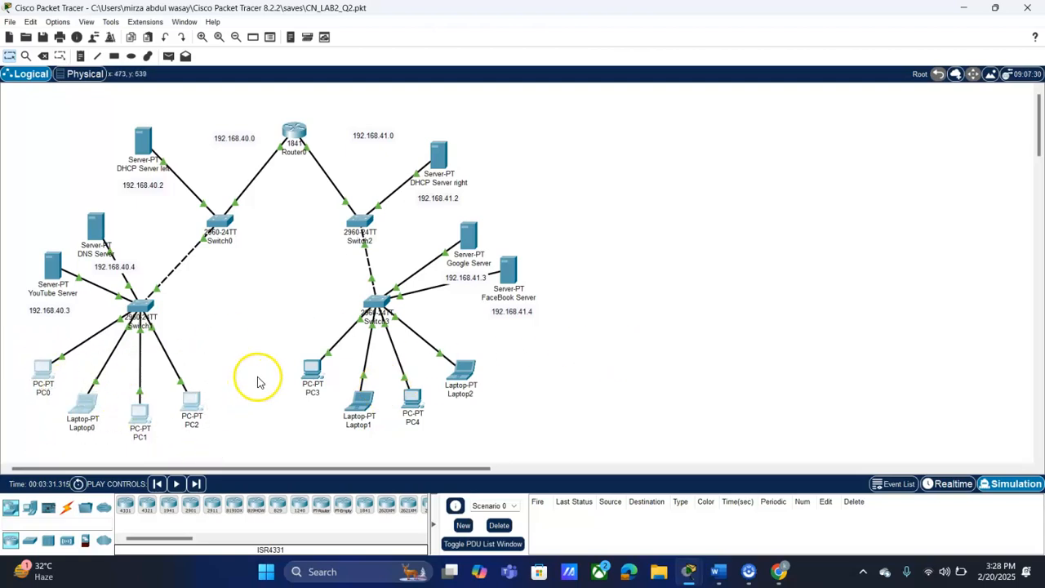
drag(274, 360, 525, 427)
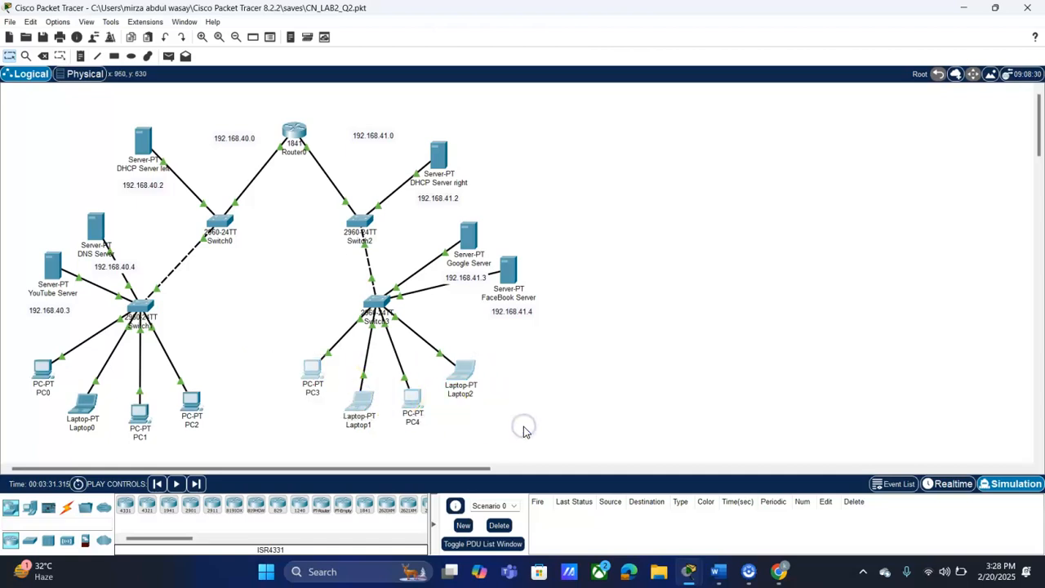
Check the DNS server's global settings and review the default gateway and DNS server of the left DHCP server's serverPool.
click(96, 235)
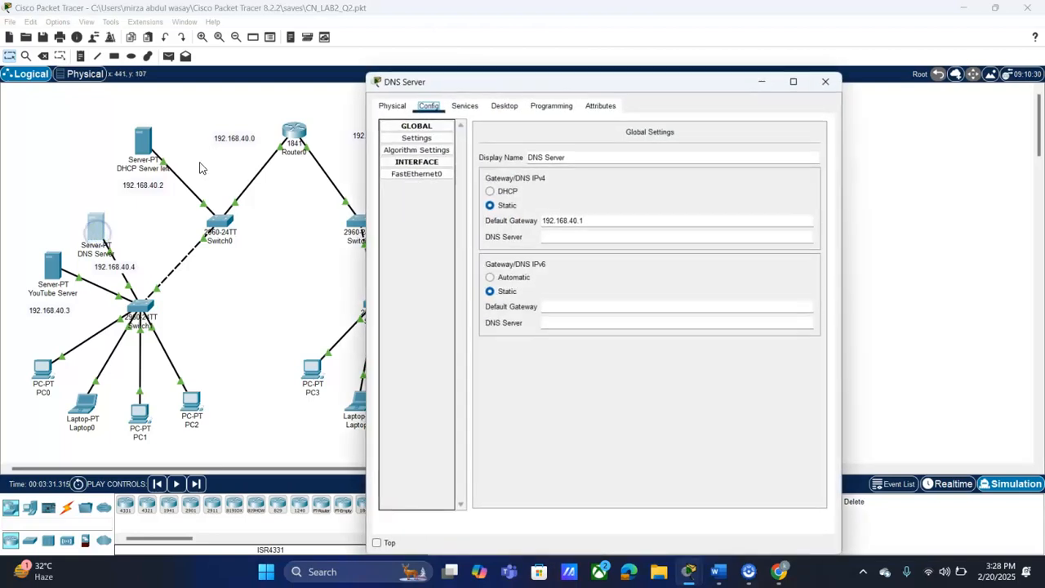
click(827, 83)
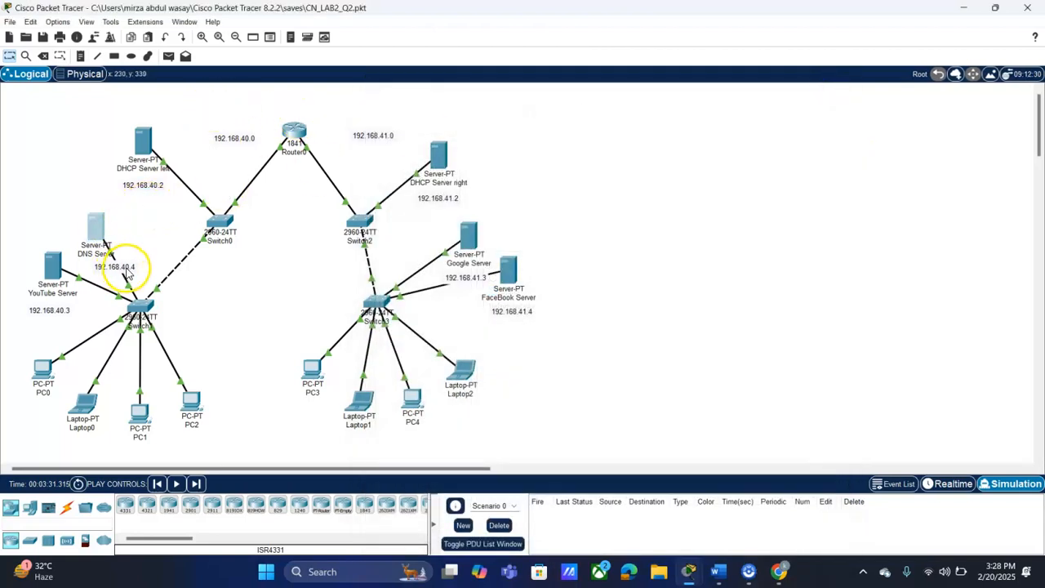
click(143, 140)
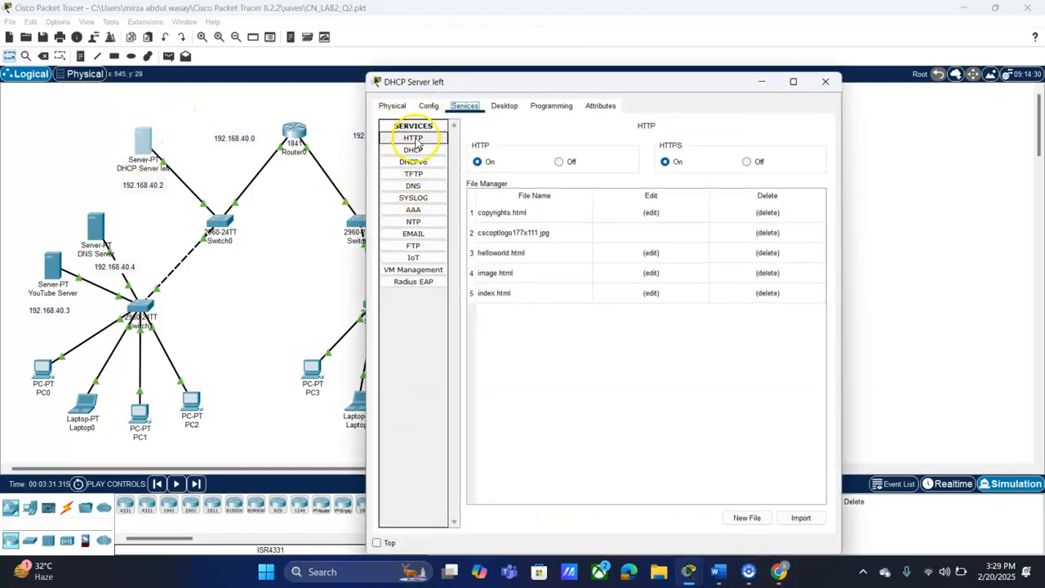
click(413, 150)
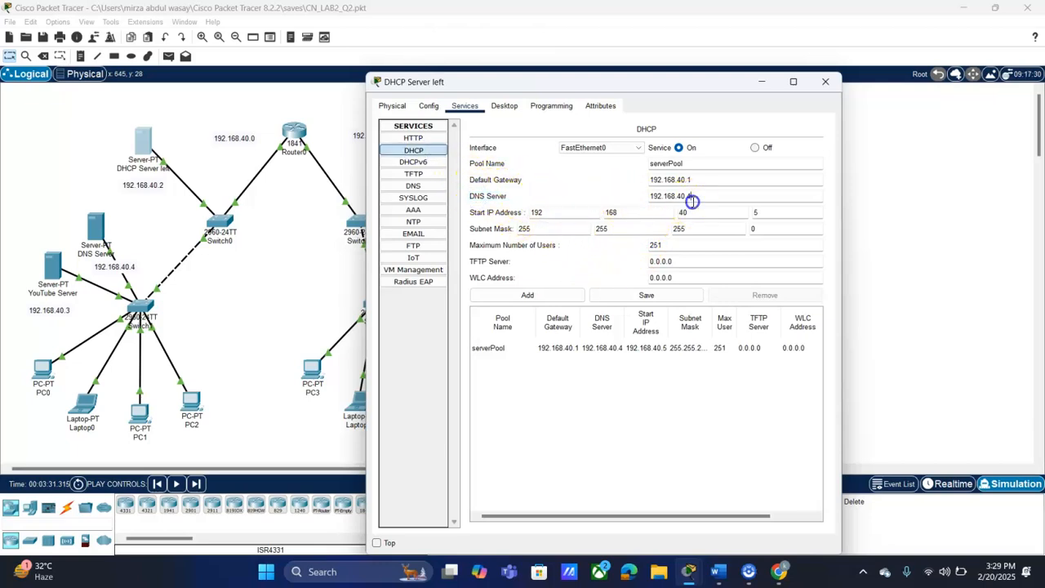
drag(686, 180, 697, 179)
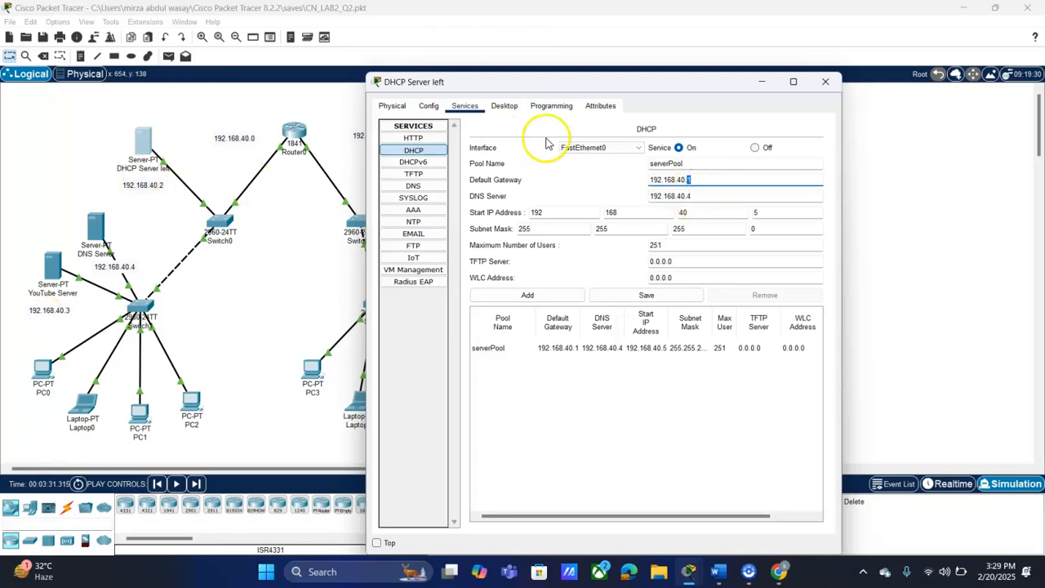
click(187, 123)
Highlight the 192.168.40.0 network label and the devices and labels of the 192.168.41.0 network, and clear the selection.
drag(191, 121, 269, 163)
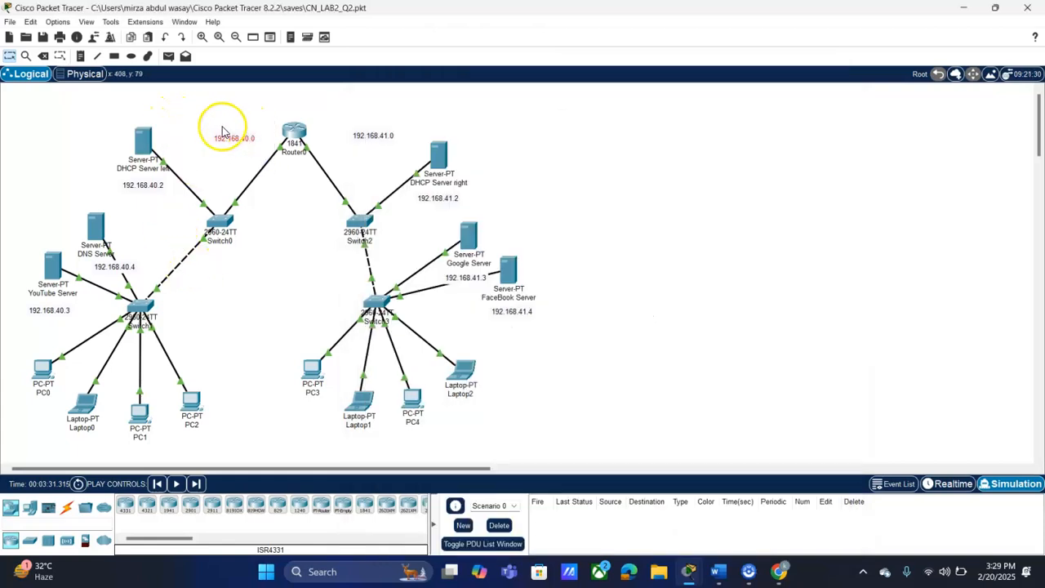
click(329, 129)
drag(328, 129, 556, 441)
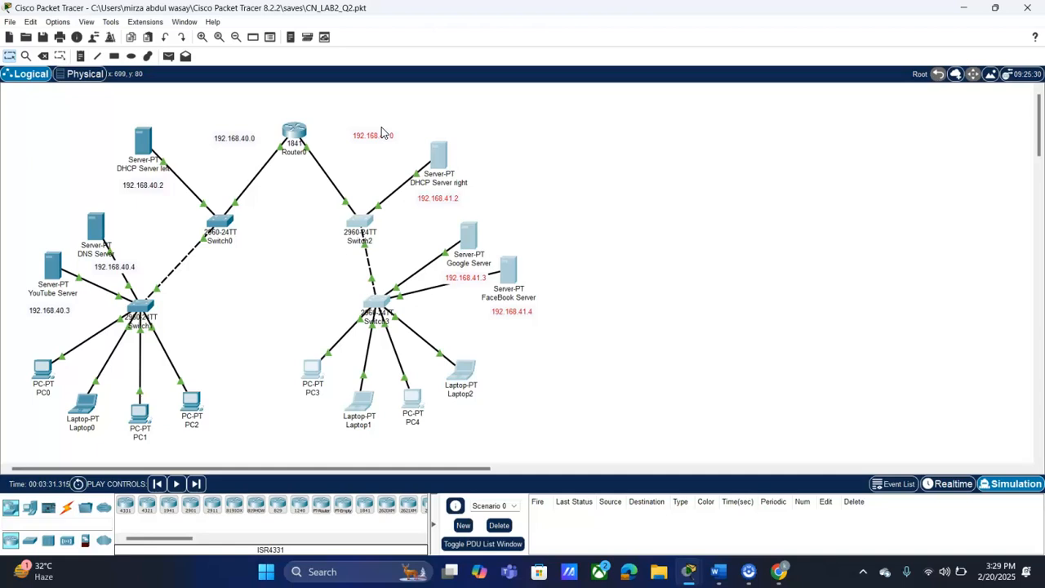
click(528, 163)
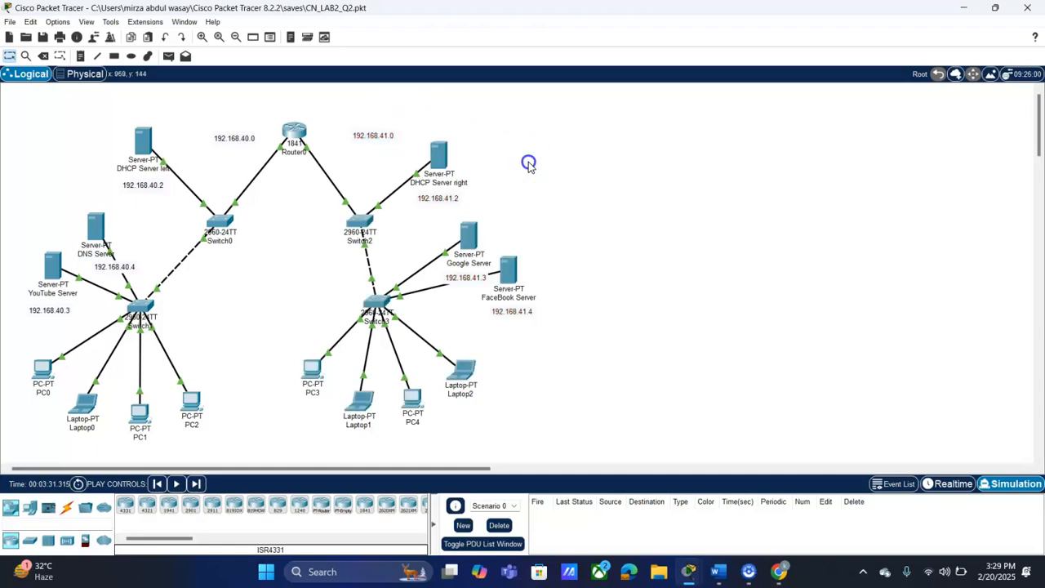
Review the default gateway and DNS server in the right DHCP server's global settings, and close its window.
click(440, 158)
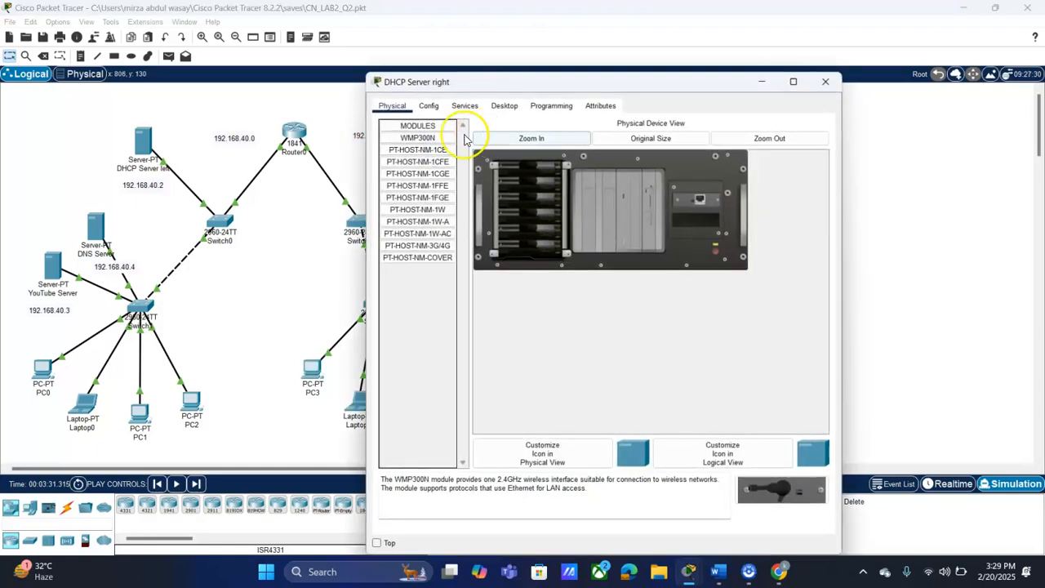
click(438, 107)
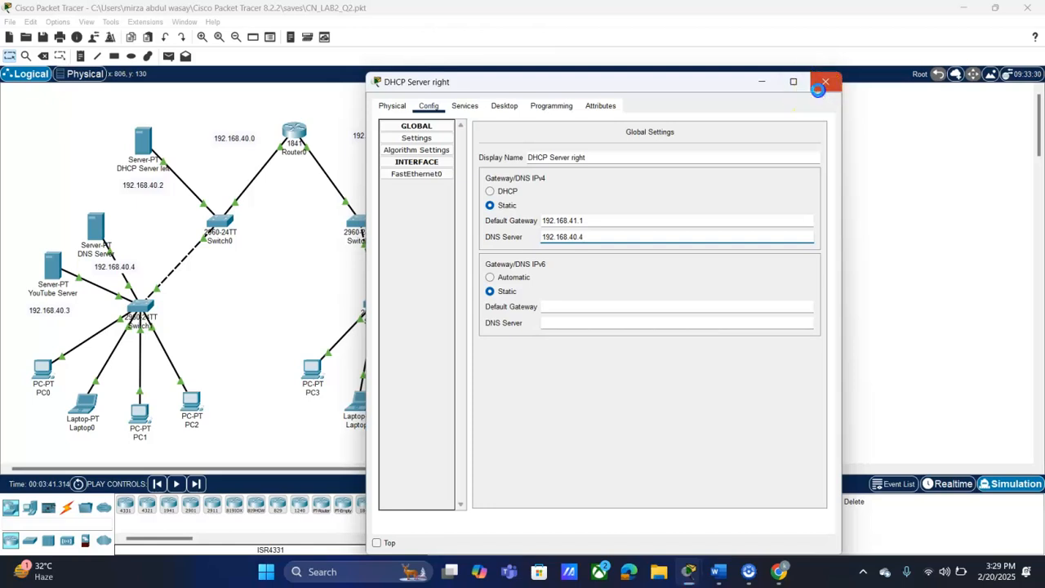
click(823, 83)
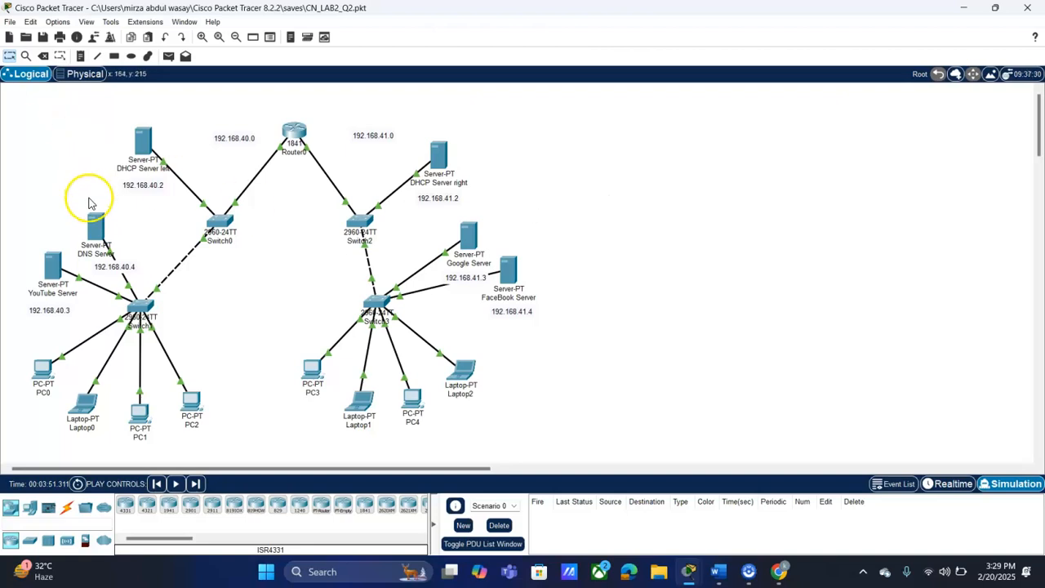
Highlight the DNS server, check PC0's DHCP-assigned gateway and DNS server, and highlight the clients of the 192.168.41.0 network.
drag(65, 199, 94, 228)
click(247, 310)
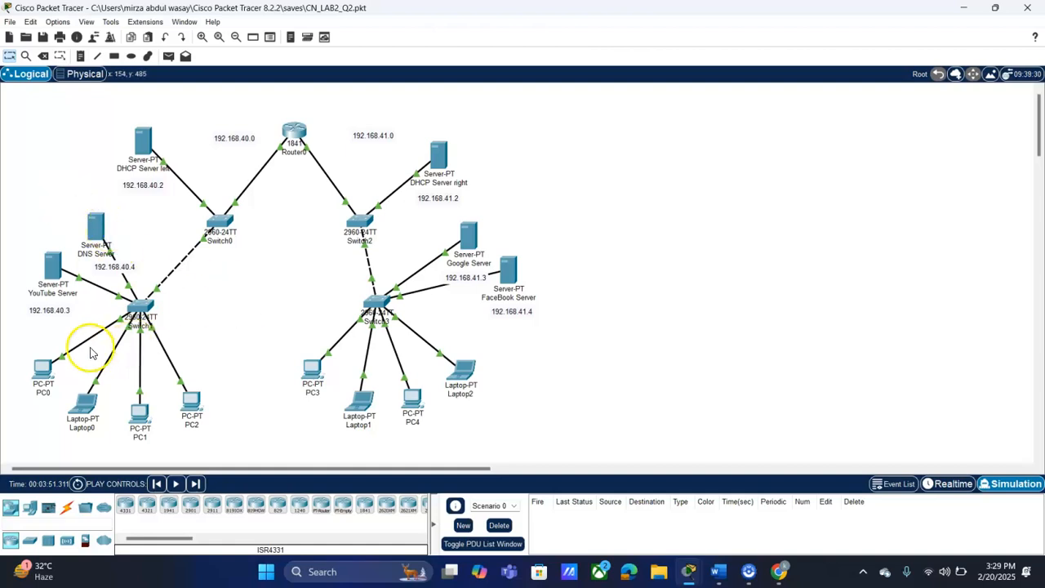
mouse_move(42, 372)
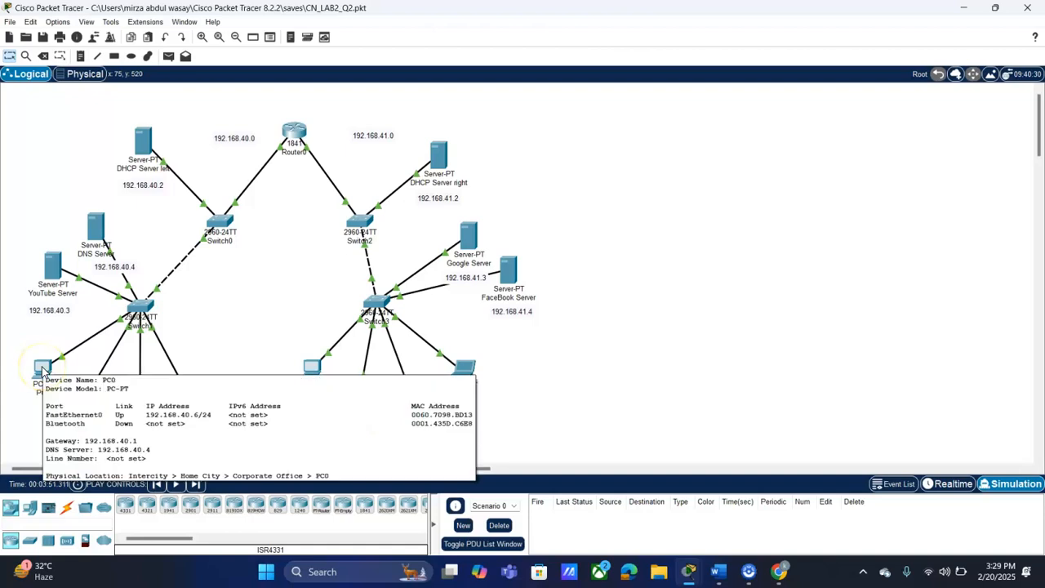
click(41, 371)
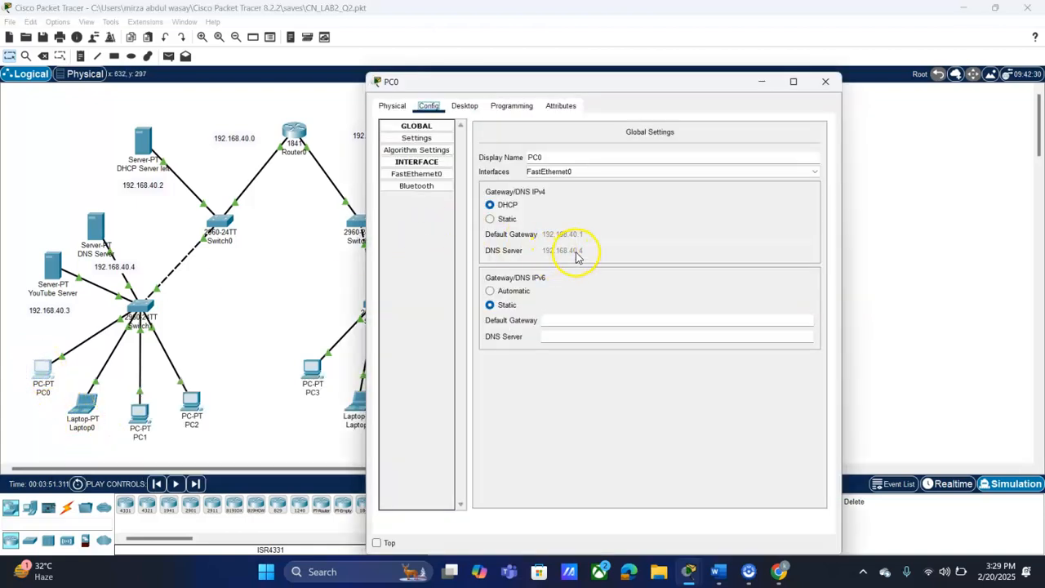
click(826, 82)
drag(305, 323, 472, 421)
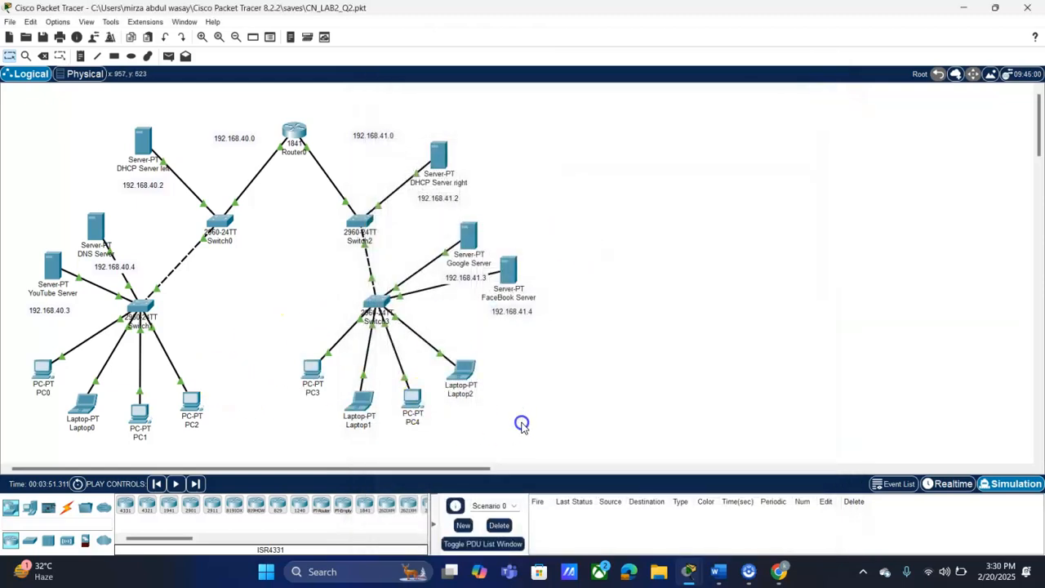
Inspect the IP configuration of Router0's FastEthernet0/0 interface and return to the topology.
click(301, 132)
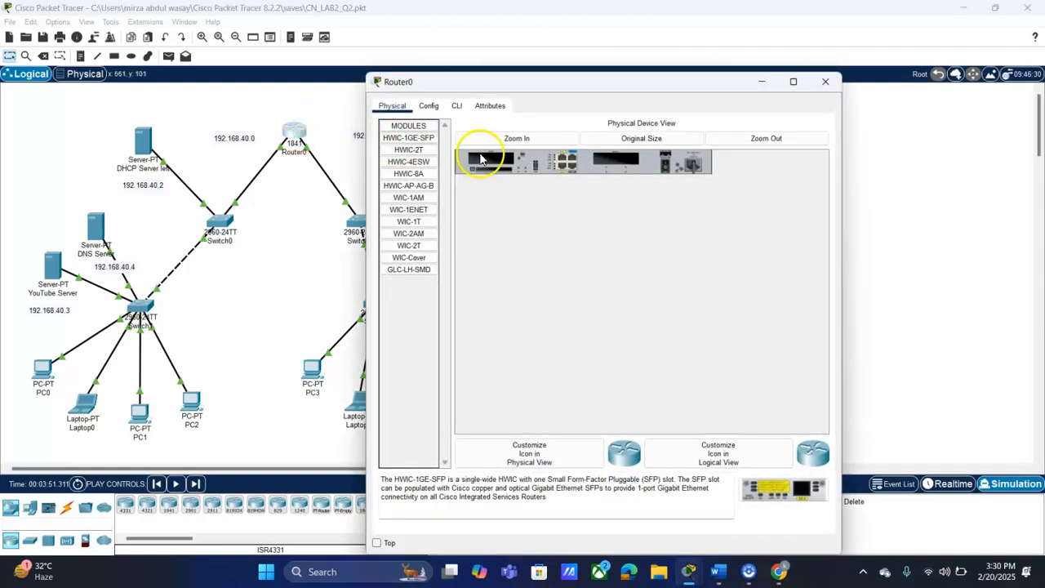
click(427, 107)
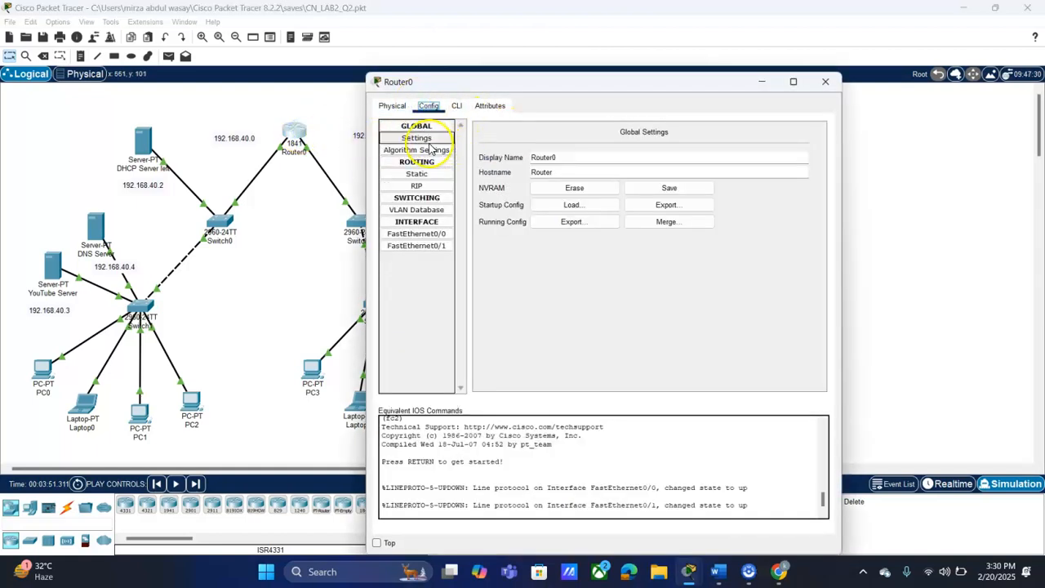
click(441, 234)
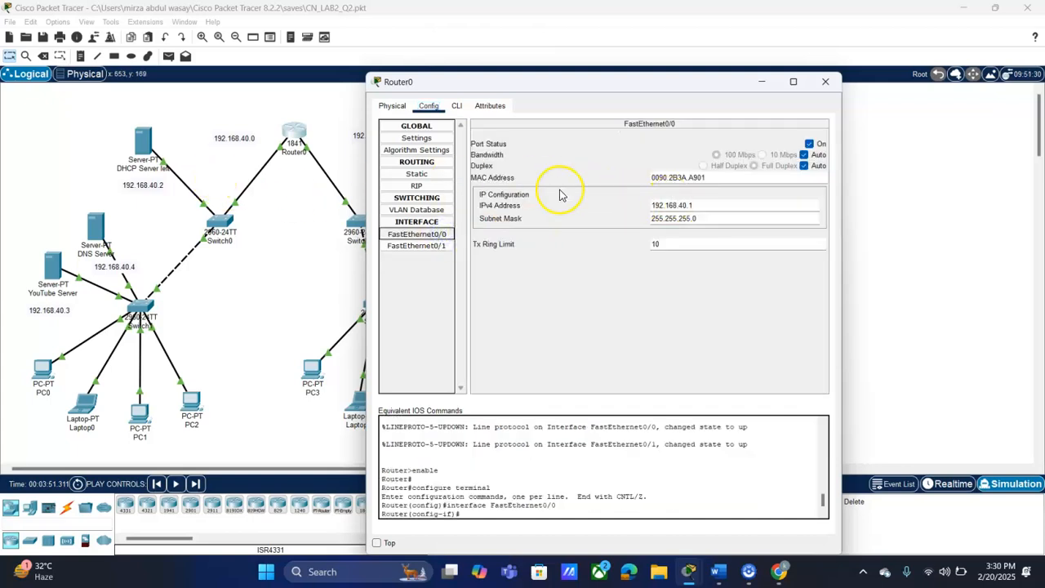
click(323, 199)
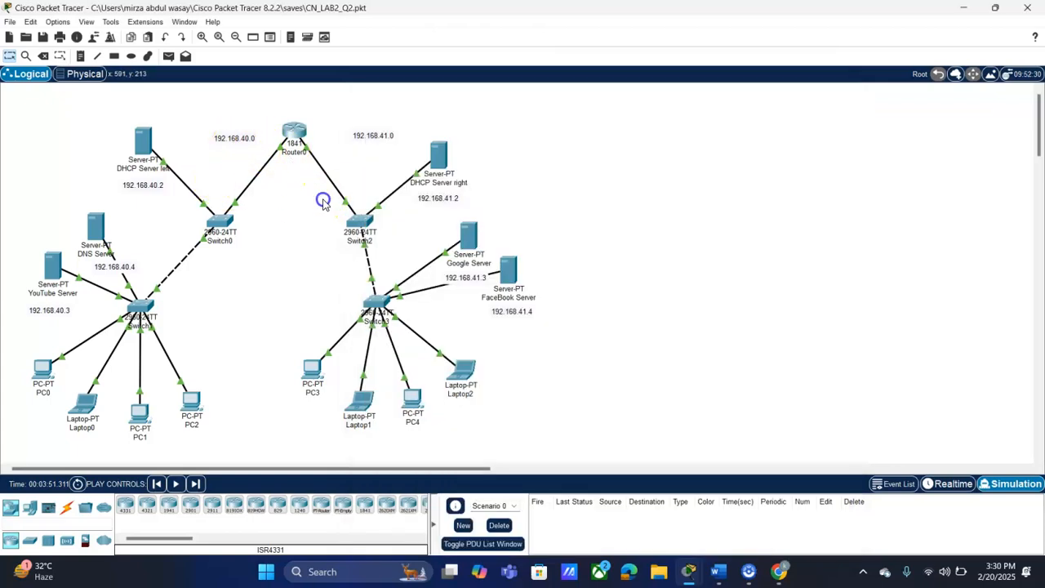
Enable the preference to always show port labels in the logical workspace, and close the preferences.
click(58, 22)
click(71, 34)
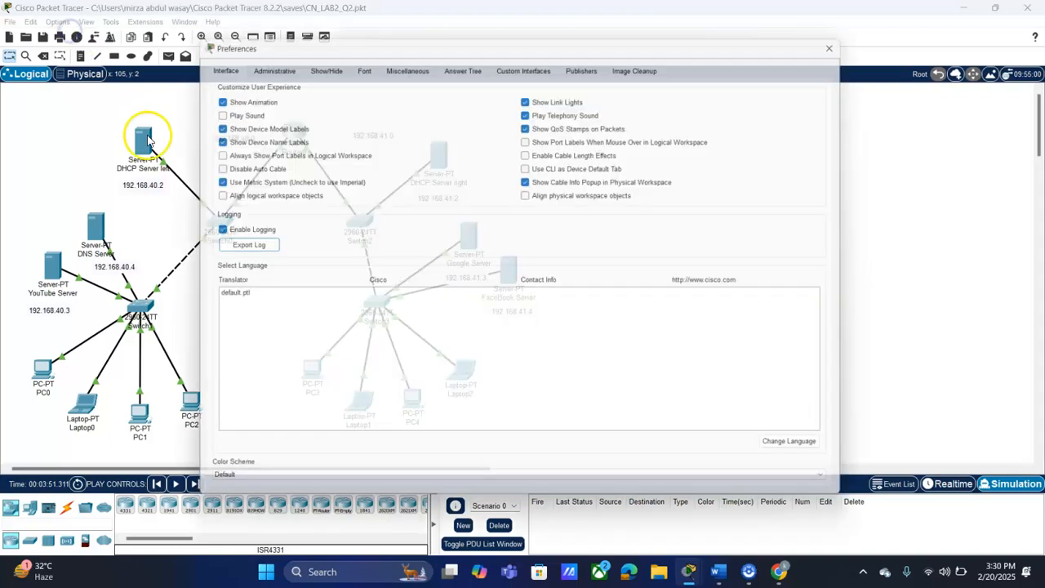
click(209, 151)
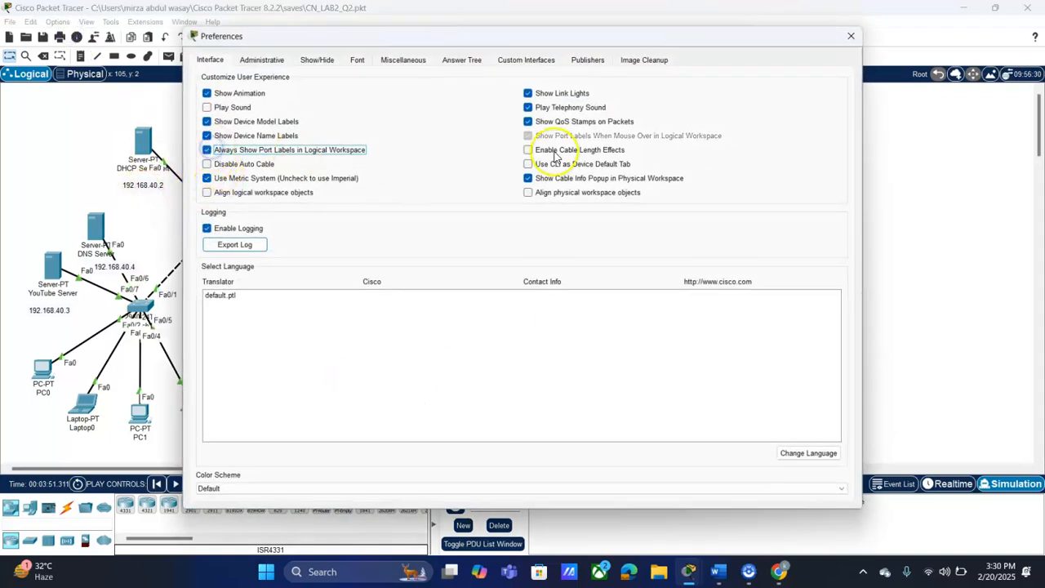
click(851, 36)
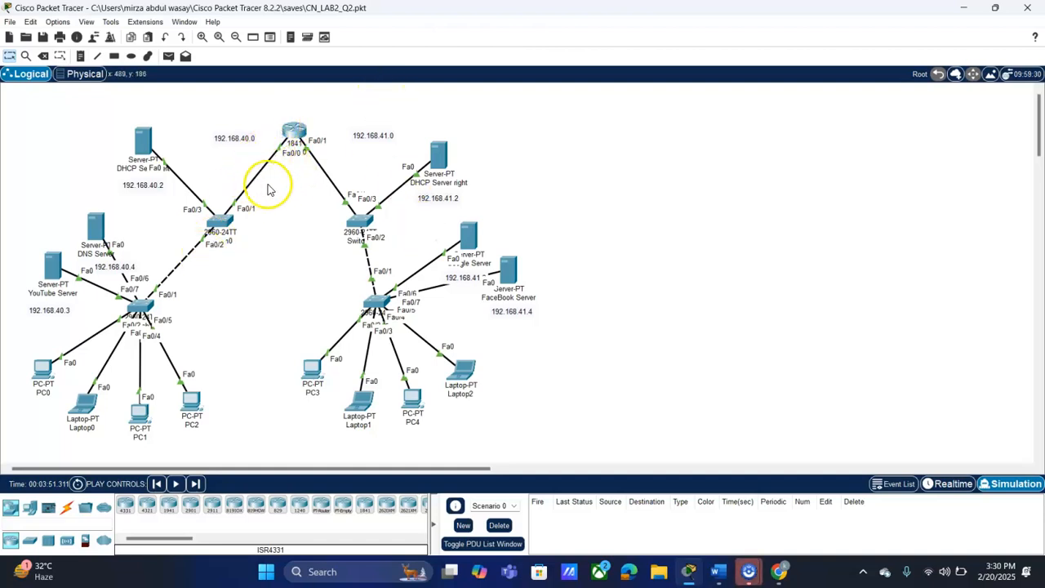
Recheck the IPv4 address of Router0's FastEthernet0/0 interface against the port labels, and close the router's window.
click(296, 136)
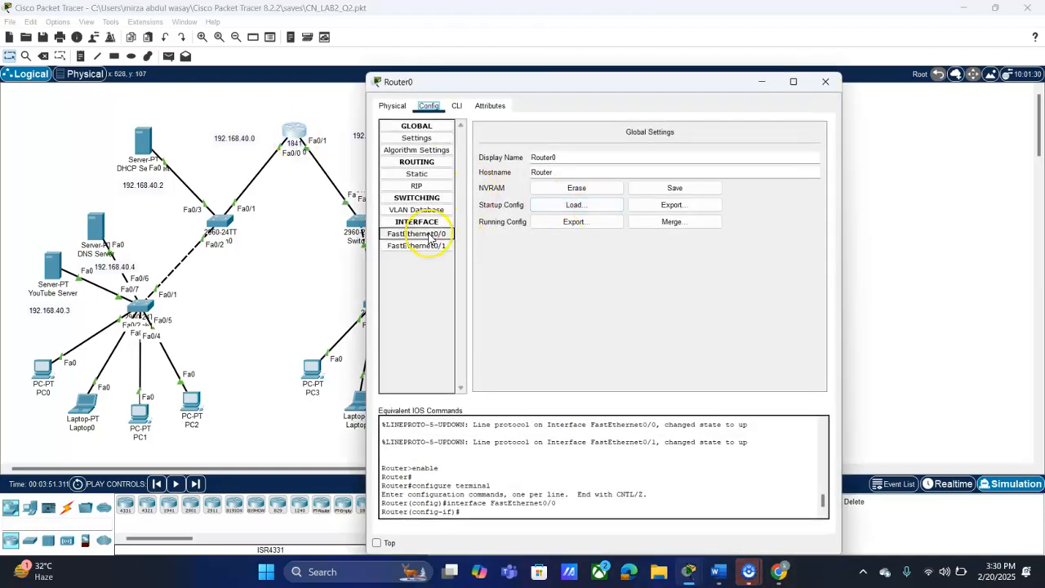
click(428, 236)
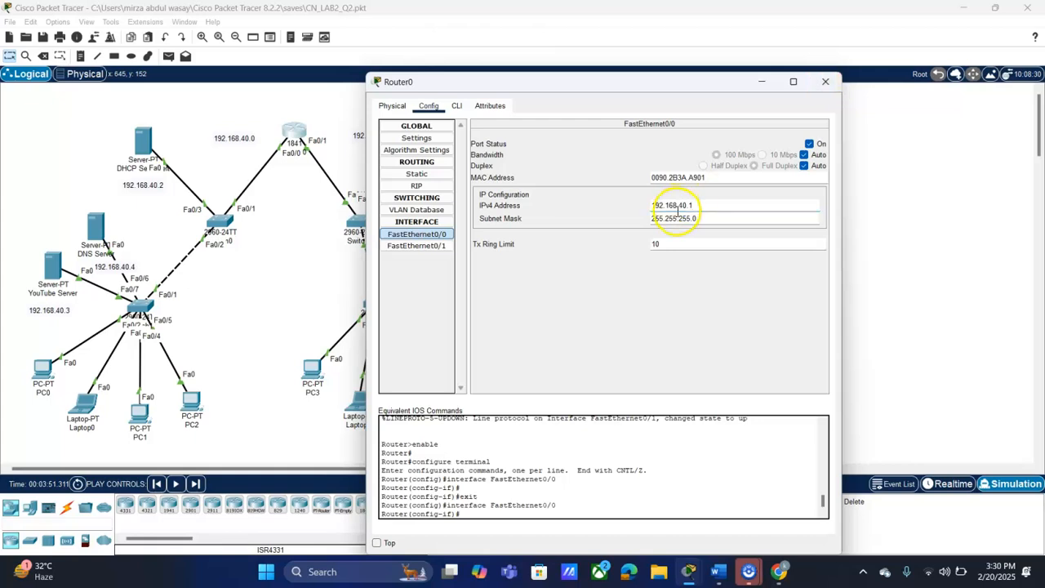
click(826, 82)
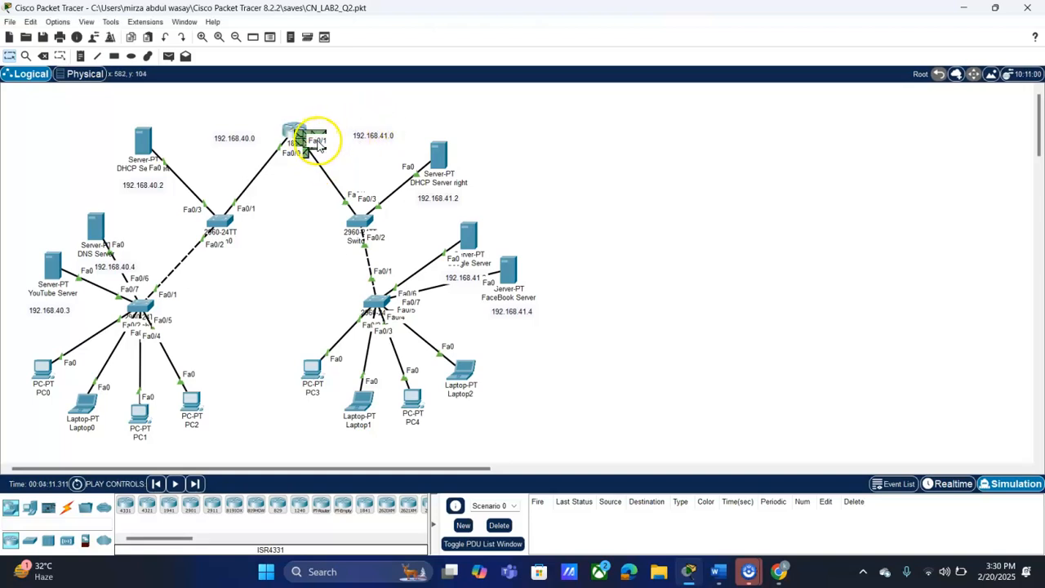
Inspect the IP configuration of Router0's FastEthernet0/1 interface and close the router's window.
click(297, 129)
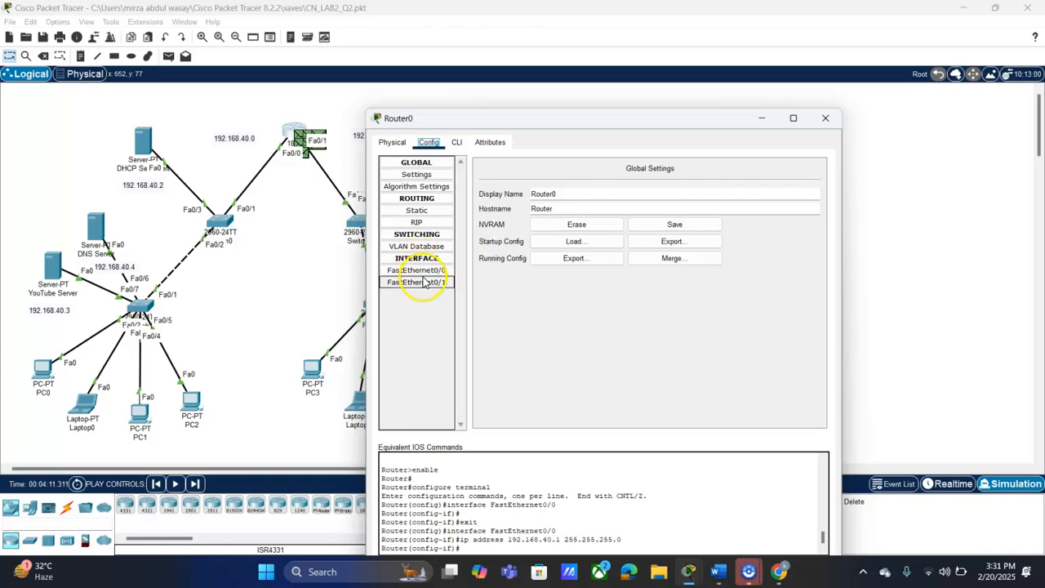
click(409, 284)
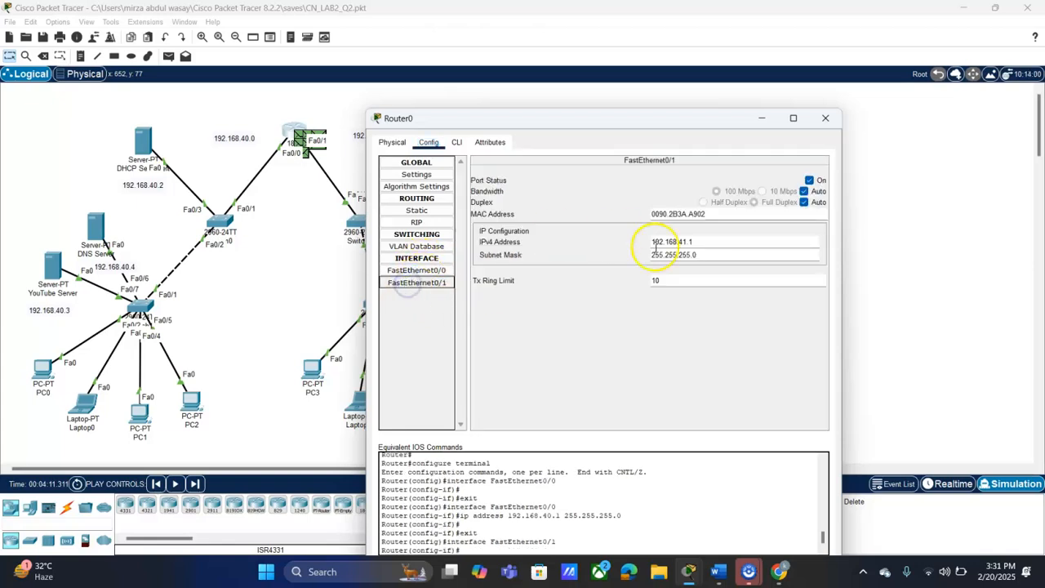
double_click(683, 243)
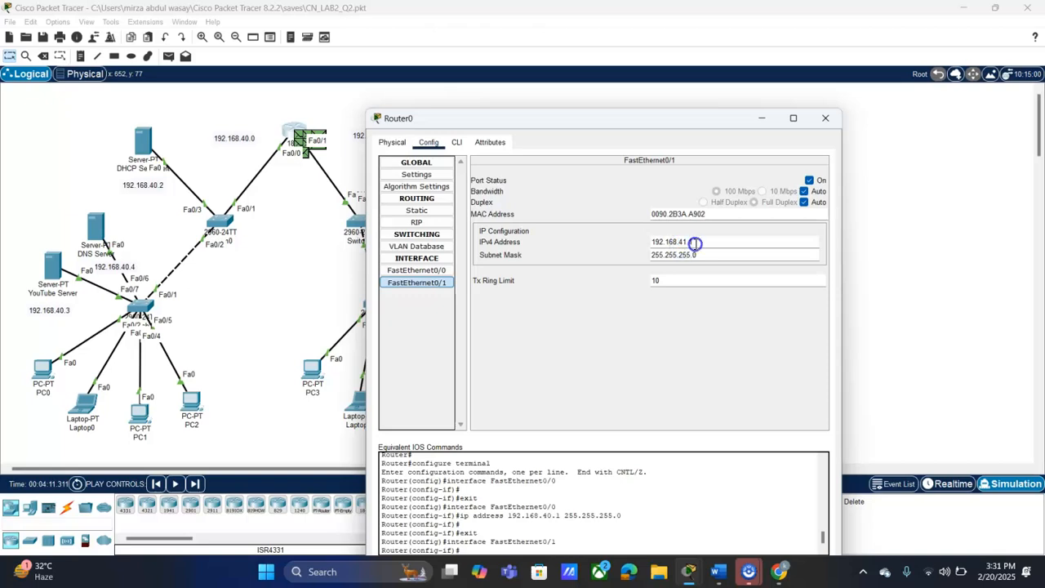
click(824, 119)
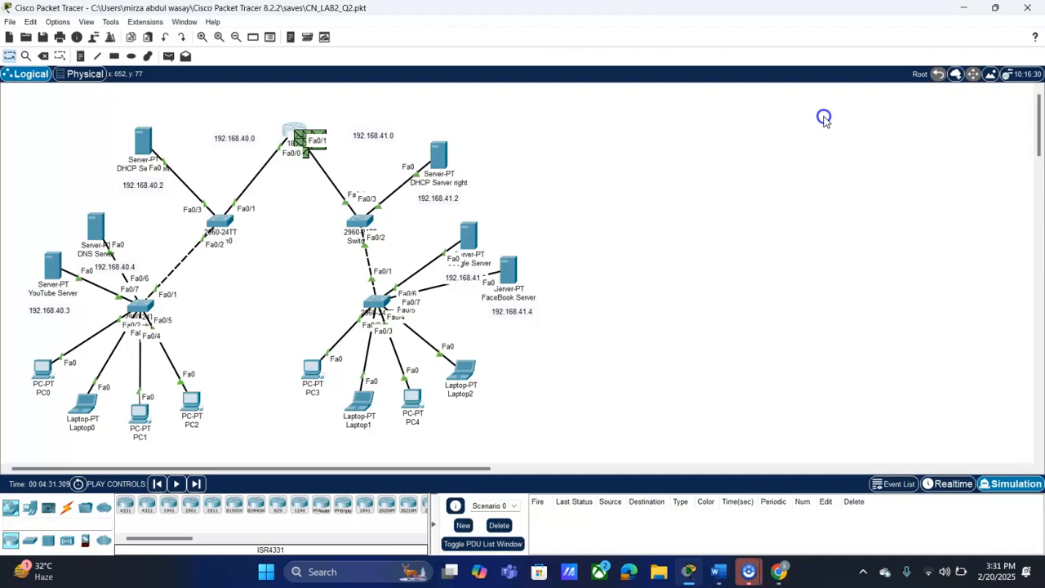
Switch to the CN LAB 04 document in Word and review the FA 0/0 CLI configuration section.
click(718, 575)
scroll(677, 401, down, 10)
key(ctrl+v)
scroll(678, 401, down, 3)
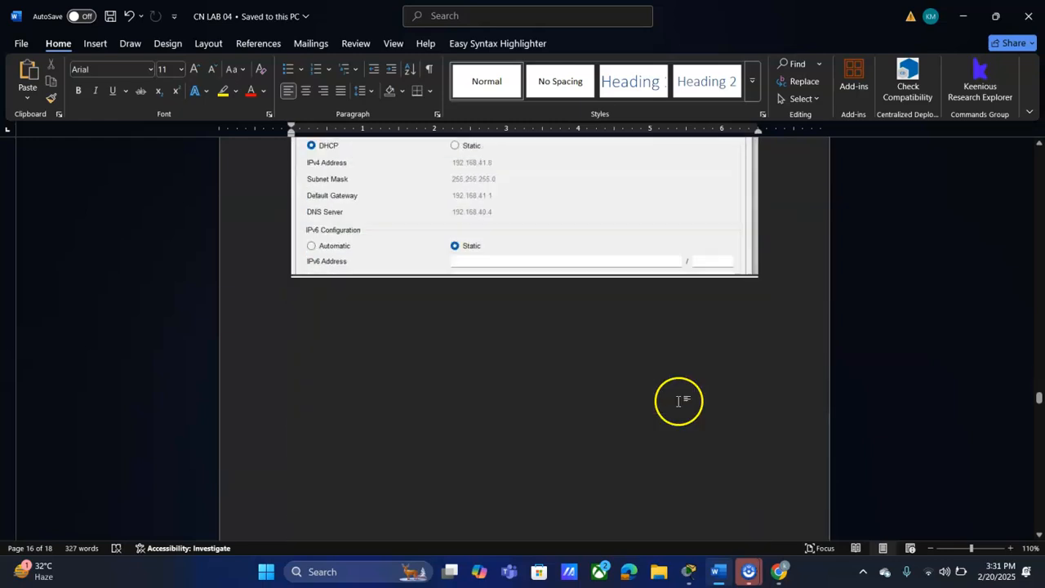
scroll(679, 401, down, 20)
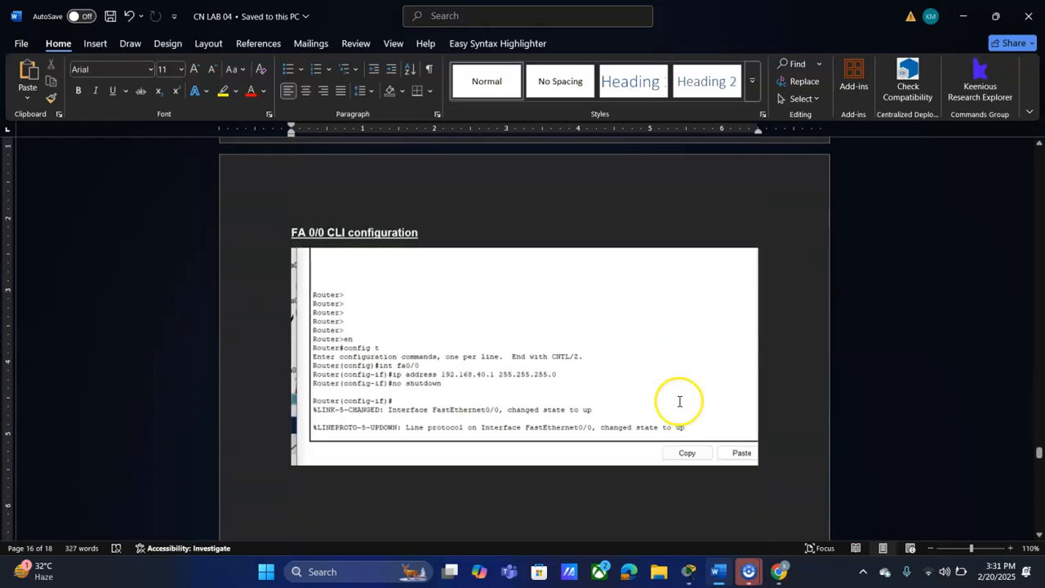
scroll(678, 401, down, 3)
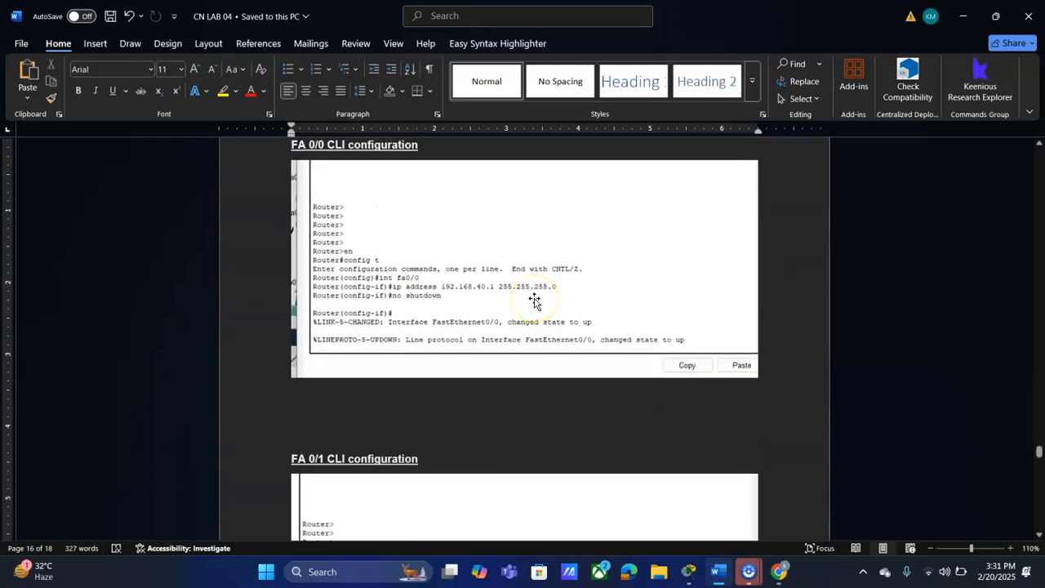
scroll(450, 205, up, 2)
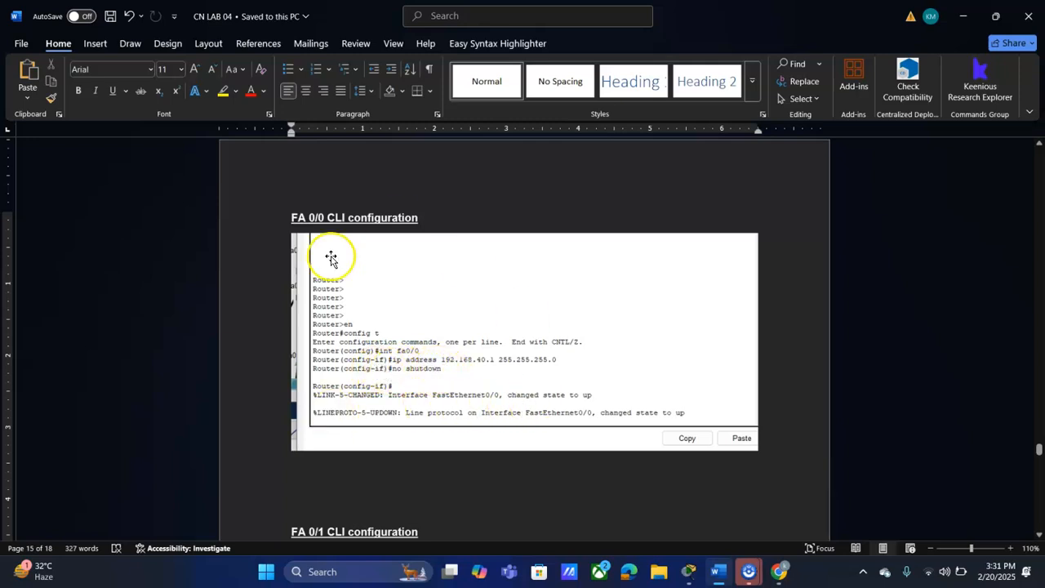
scroll(595, 433, down, 2)
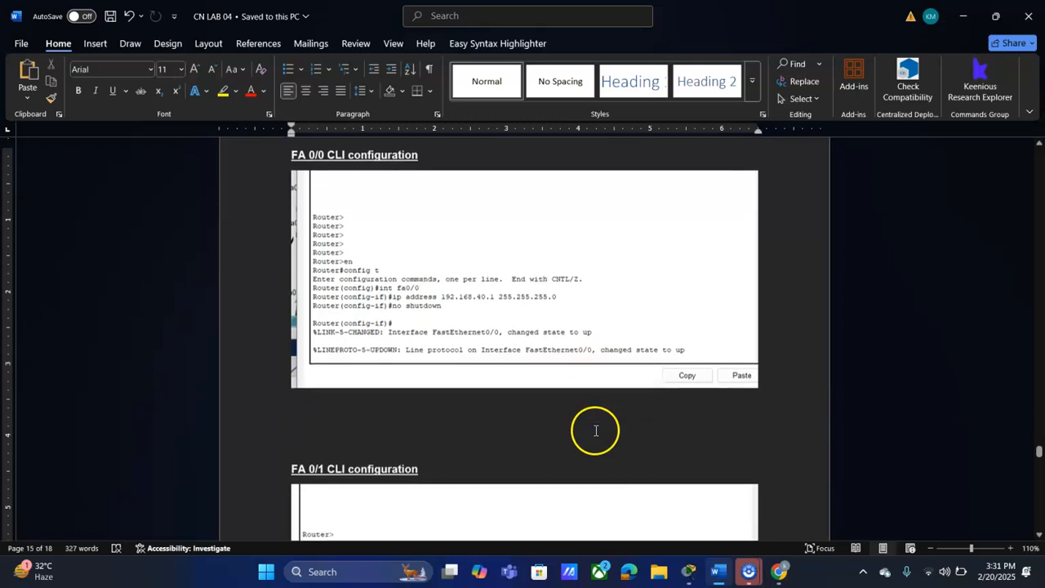
mouse_move(779, 571)
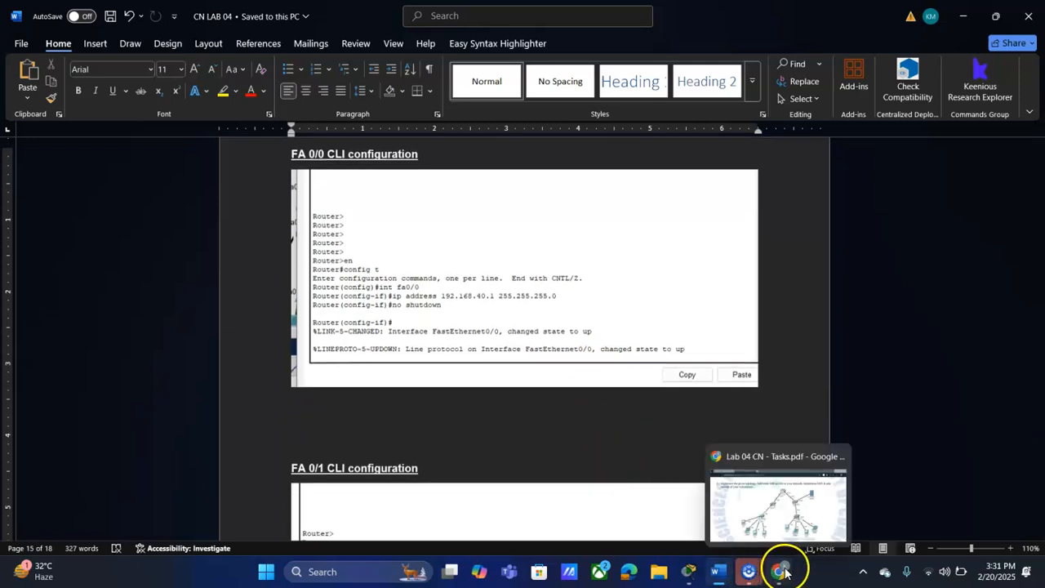
Switch back to Cisco Packet Tracer, delete the scenario's leftover packets, and highlight the router with its two network labels.
click(690, 572)
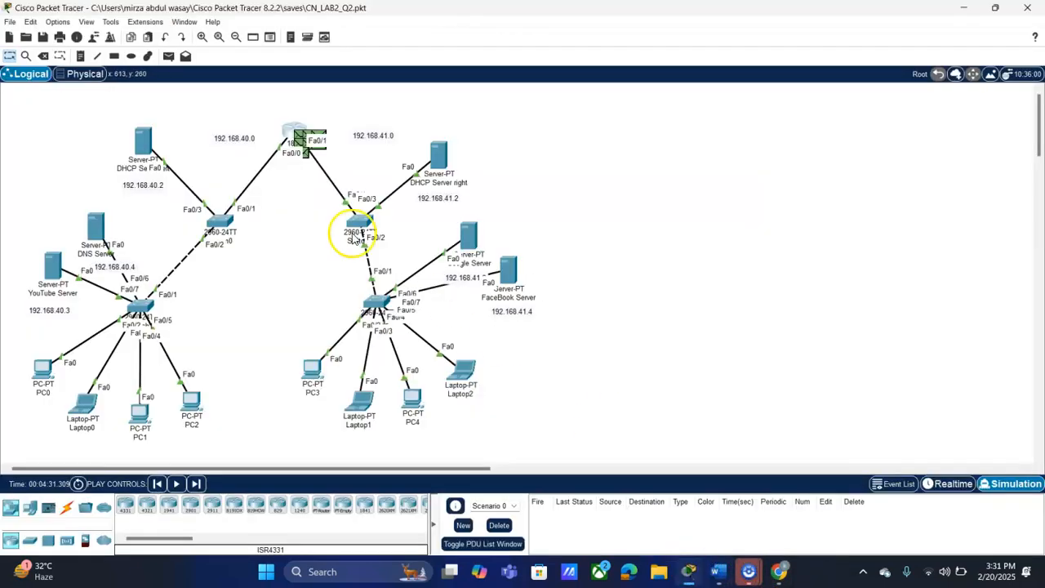
click(499, 525)
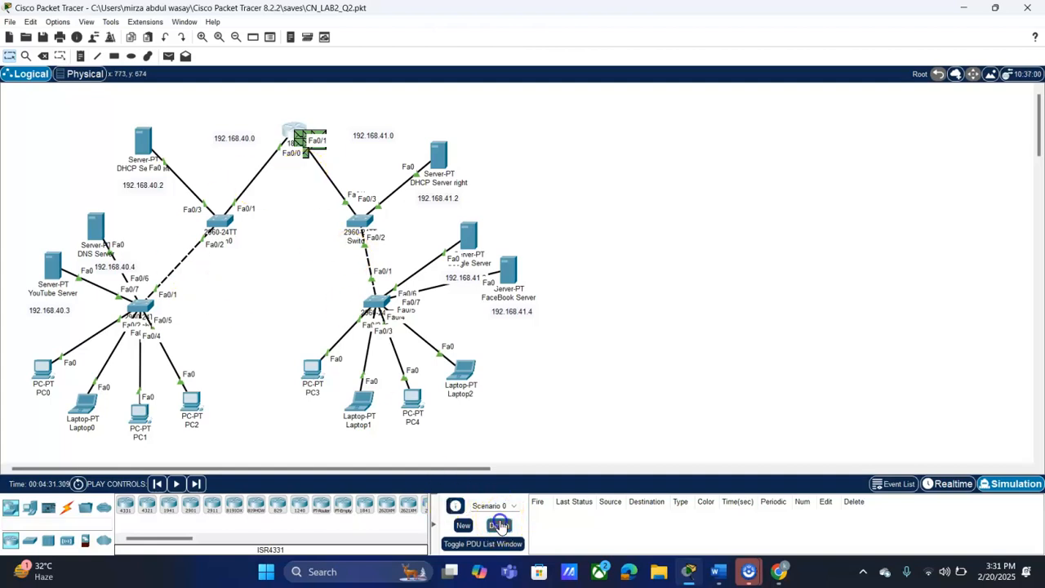
drag(228, 103, 387, 218)
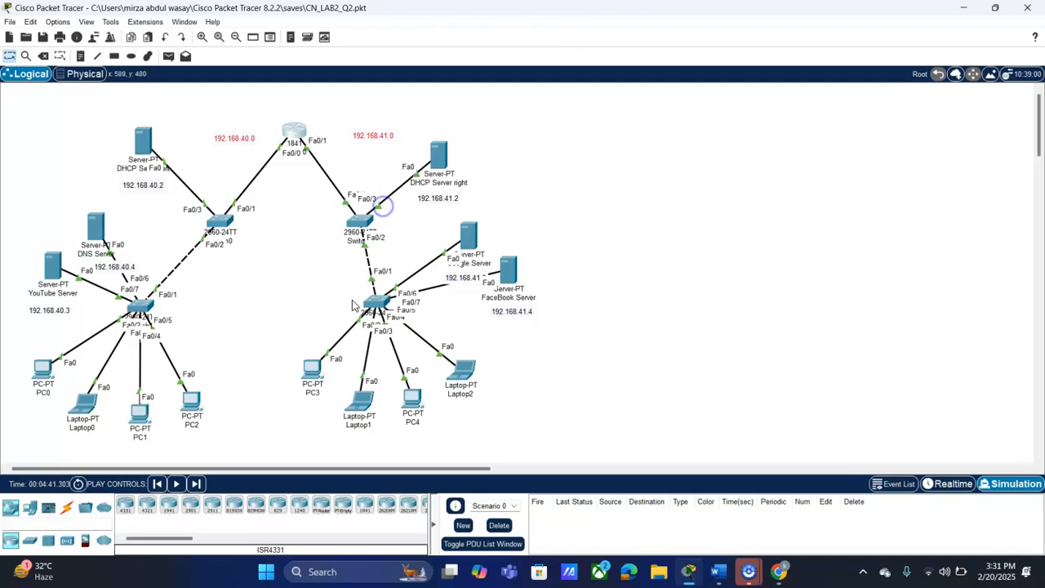
click(700, 188)
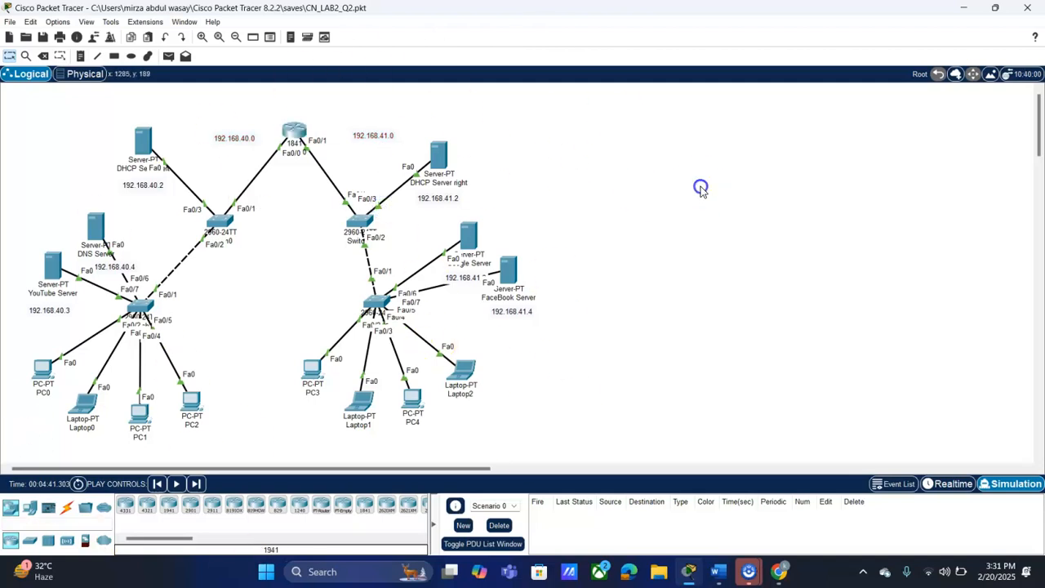
Highlight the client PCs and laptop of the 192.168.40.0 network, and clear the selection.
drag(8, 343, 234, 436)
mouse_move(263, 325)
mouse_down()
mouse_move(495, 443)
mouse_move(334, 397)
mouse_move(260, 337)
mouse_up()
drag(240, 423, 7, 346)
click(242, 294)
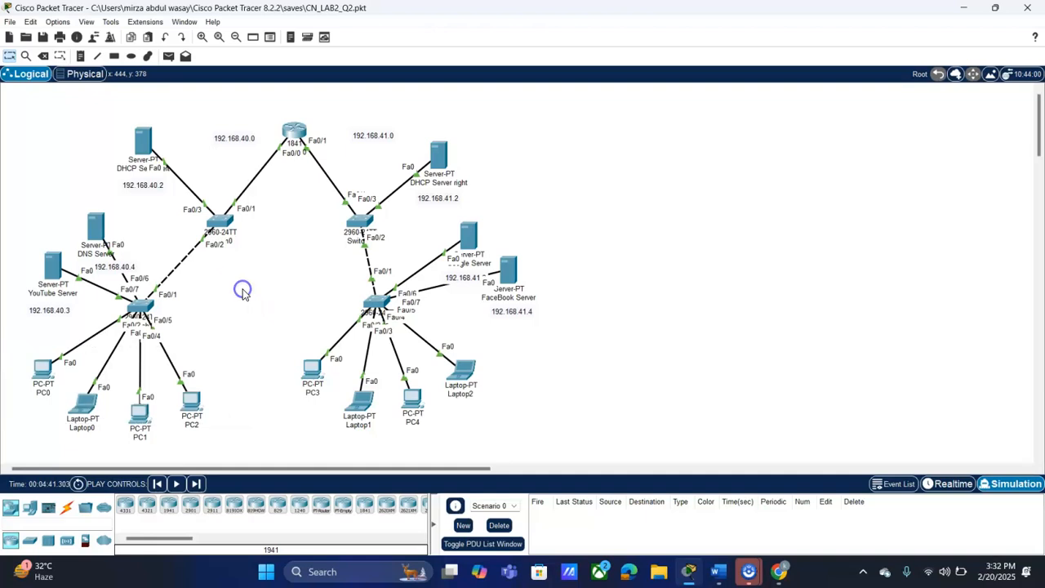
click(80, 412)
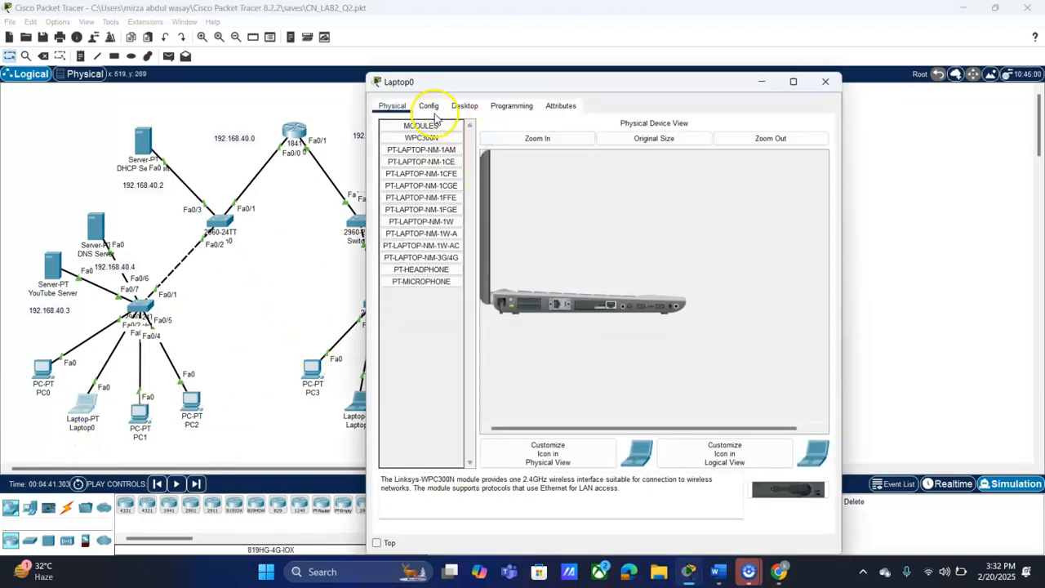
click(429, 108)
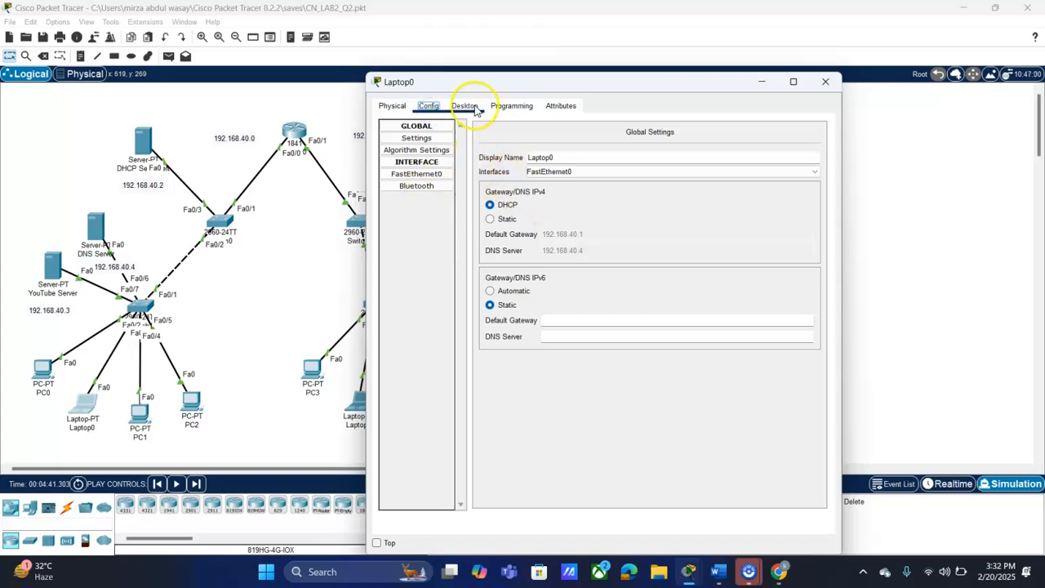
click(465, 106)
drag(413, 81, 661, 135)
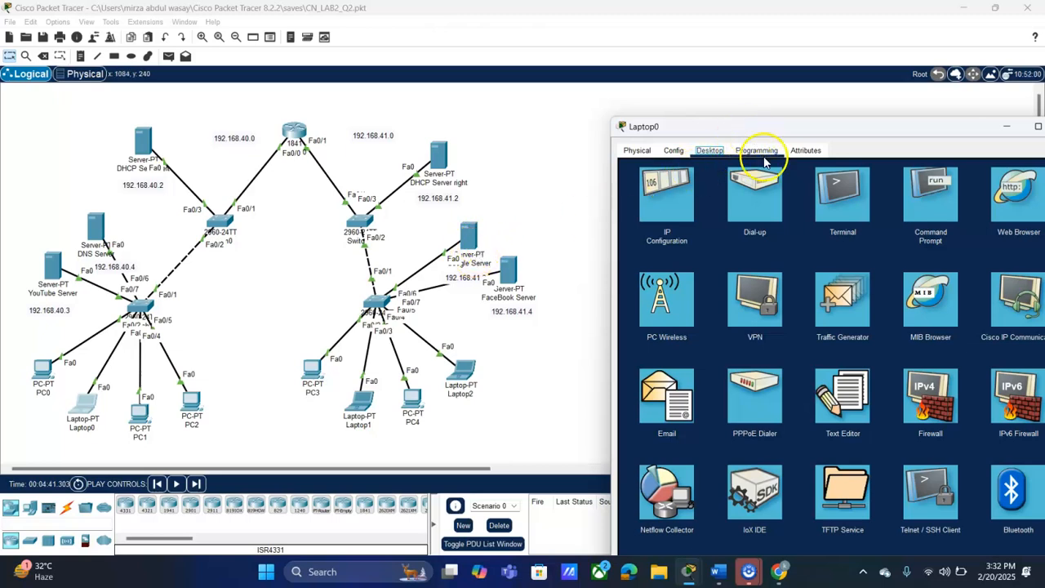
drag(800, 119, 721, 109)
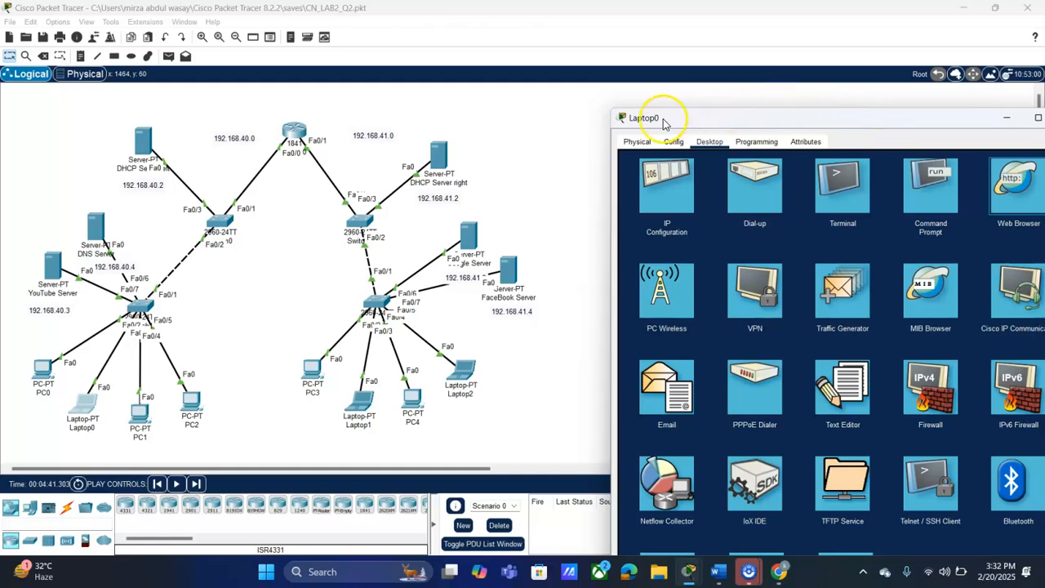
drag(767, 117, 695, 91)
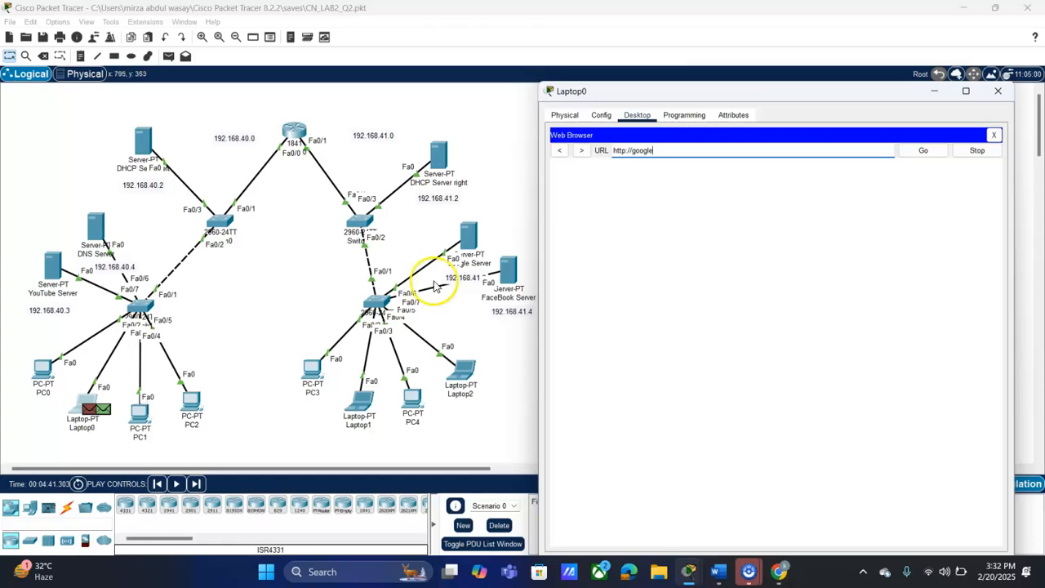
click(1001, 97)
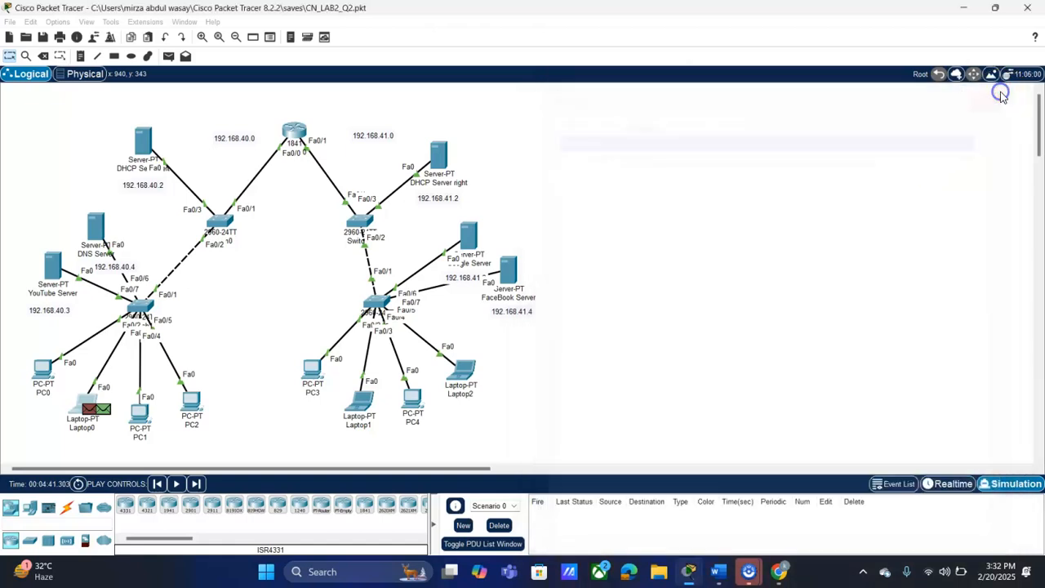
Switch to realtime mode, load the google page in Laptop0's web browser, and bring the topology back into view.
click(957, 481)
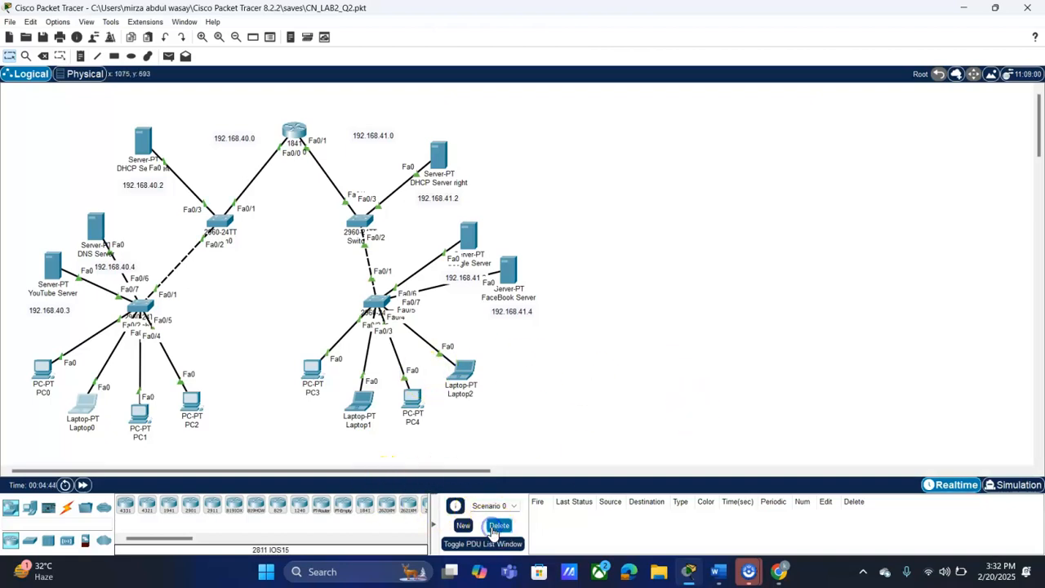
click(87, 408)
click(790, 155)
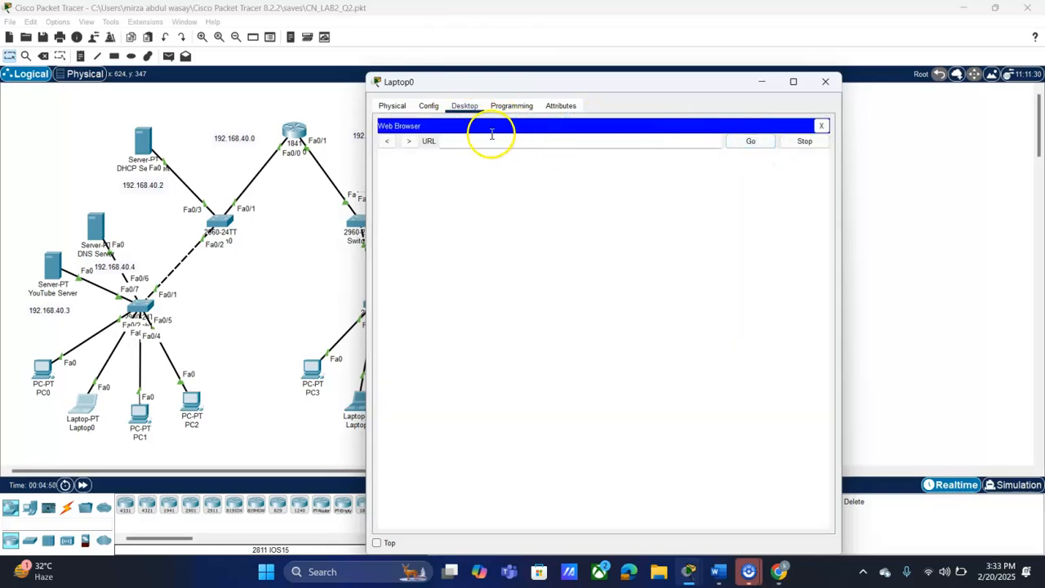
click(486, 143)
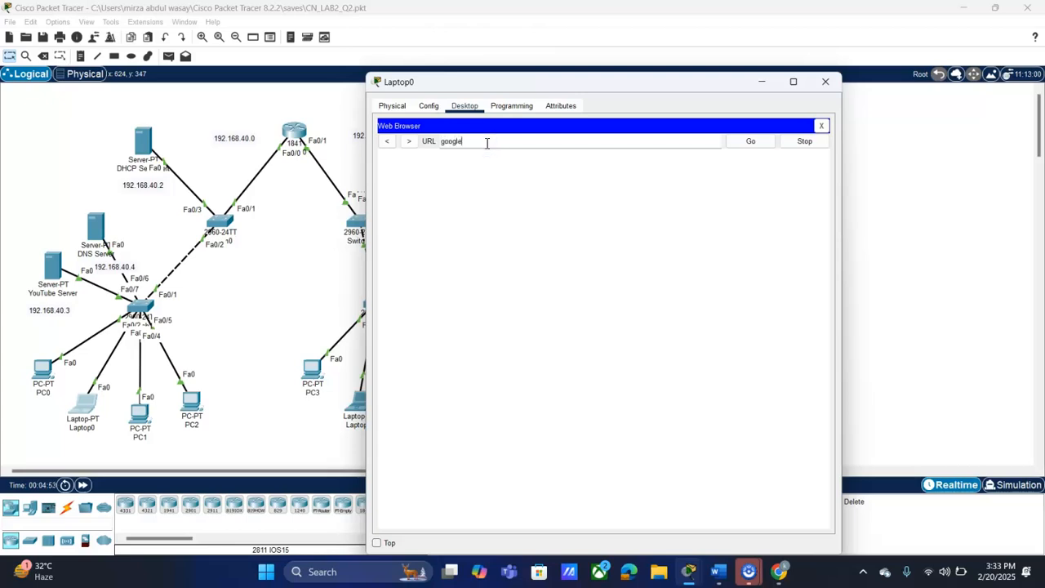
key(Return)
drag(602, 324, 362, 153)
click(617, 289)
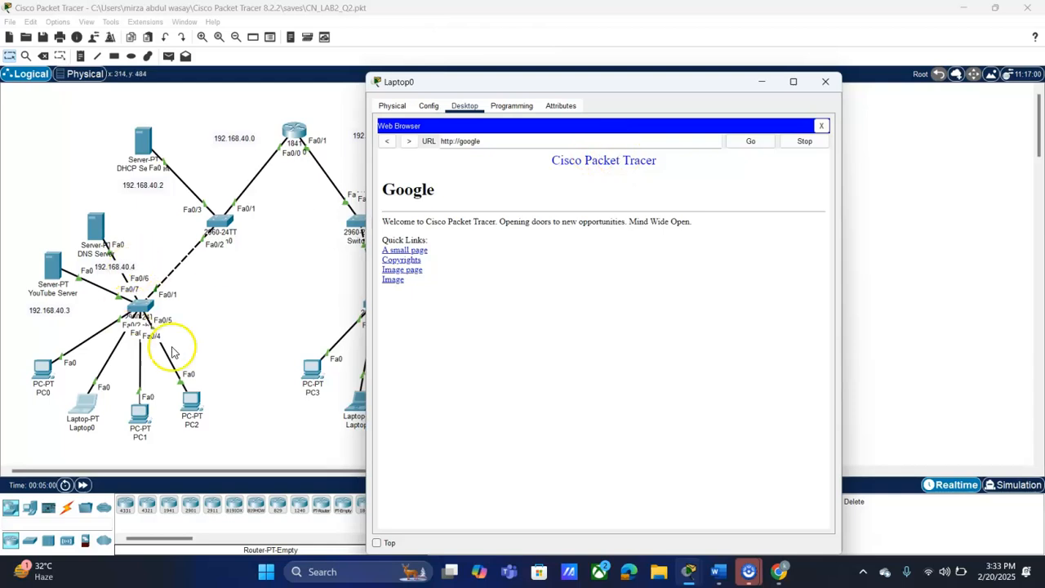
drag(572, 92, 491, 181)
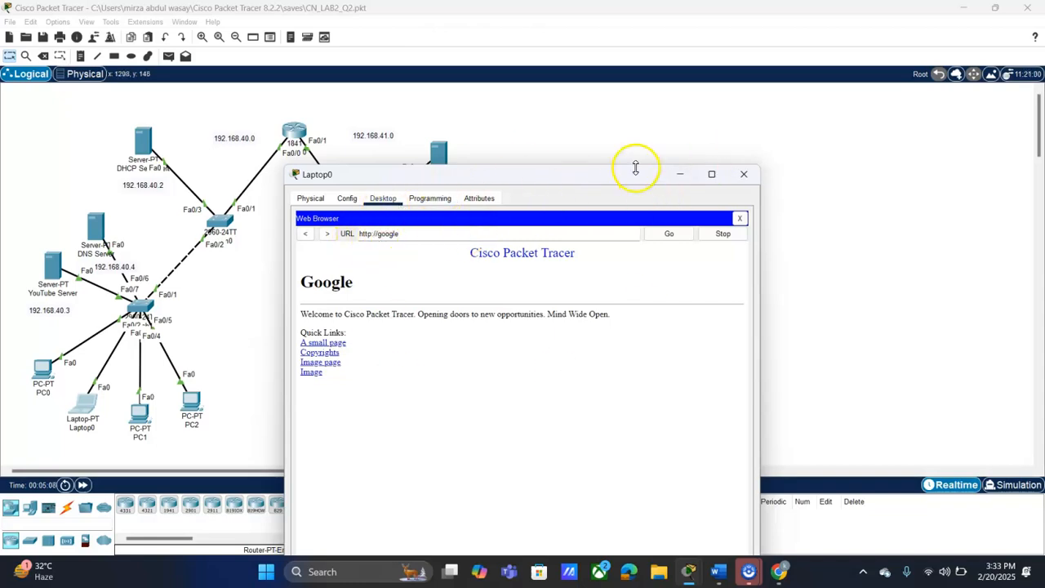
drag(636, 176, 956, 126)
click(566, 405)
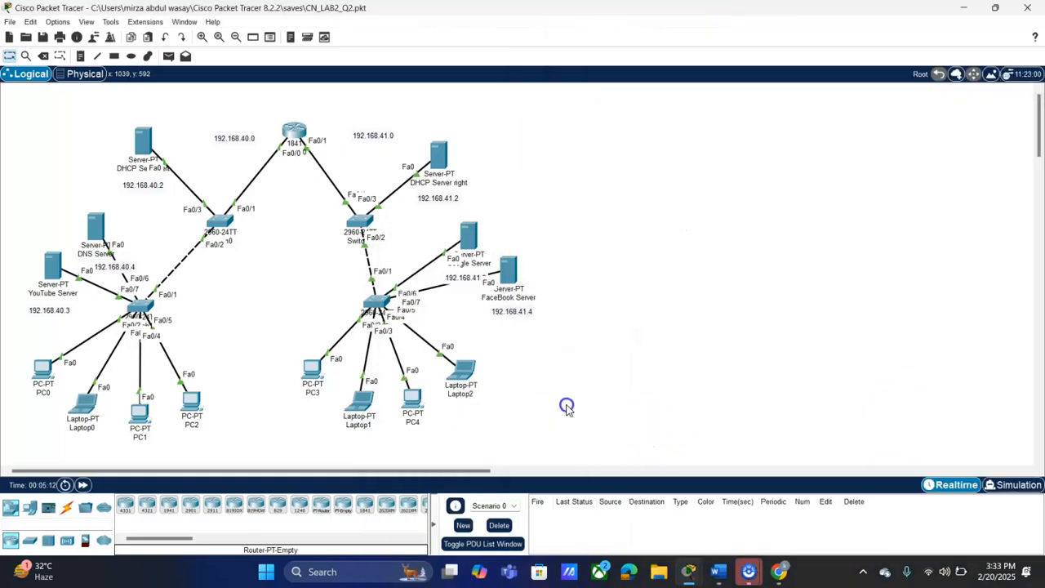
click(1006, 486)
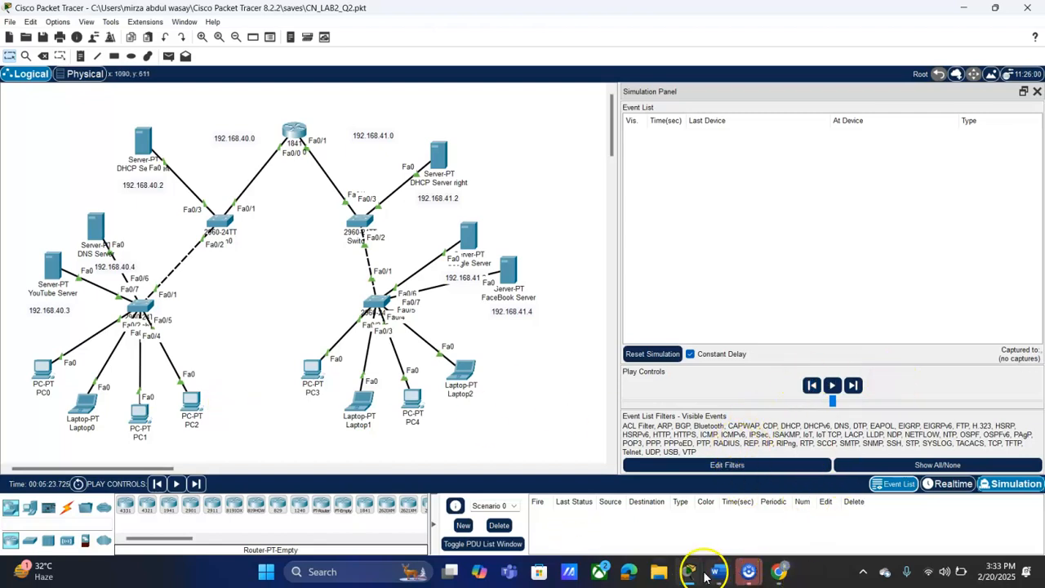
mouse_move(689, 572)
click(747, 523)
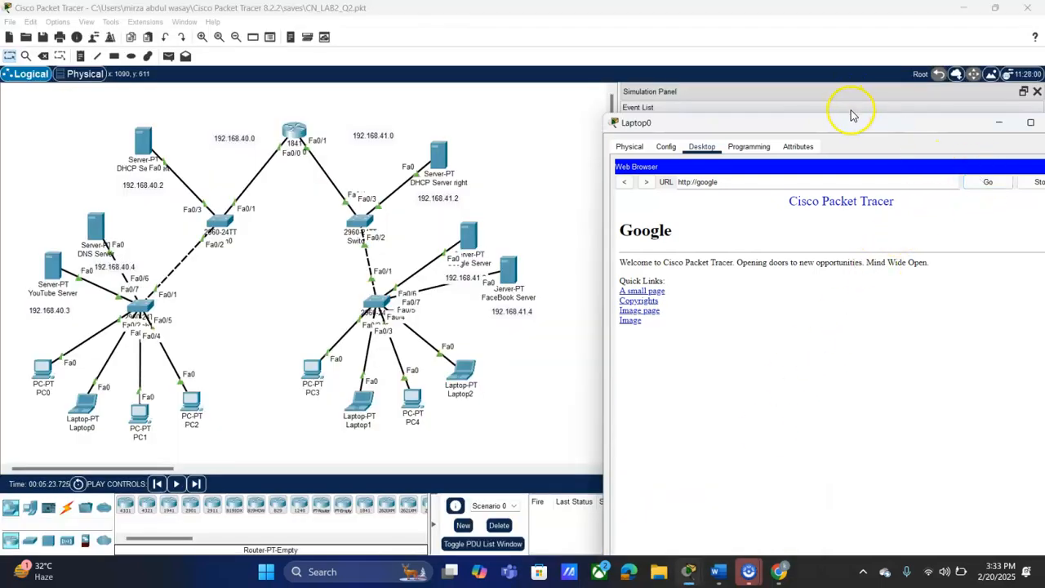
drag(859, 125, 681, 245)
click(811, 303)
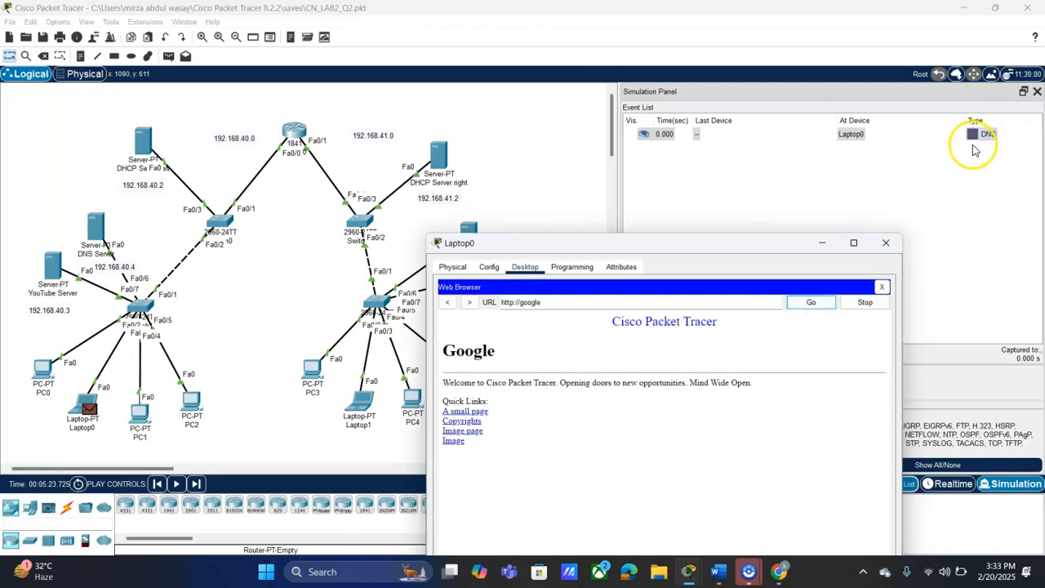
click(831, 243)
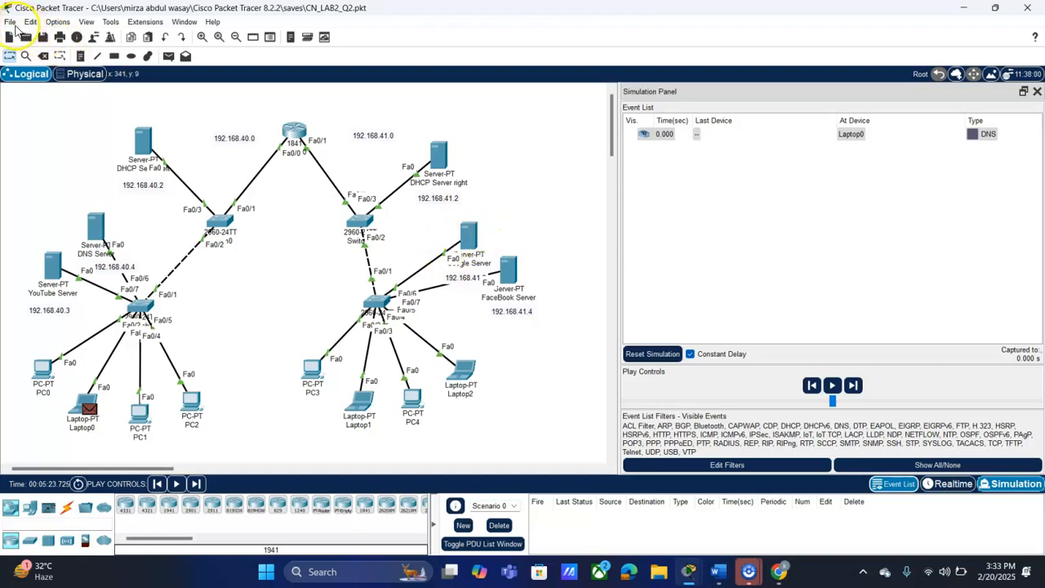
Disable the preference to always show port labels in the logical workspace, and close the preferences.
click(55, 23)
click(56, 23)
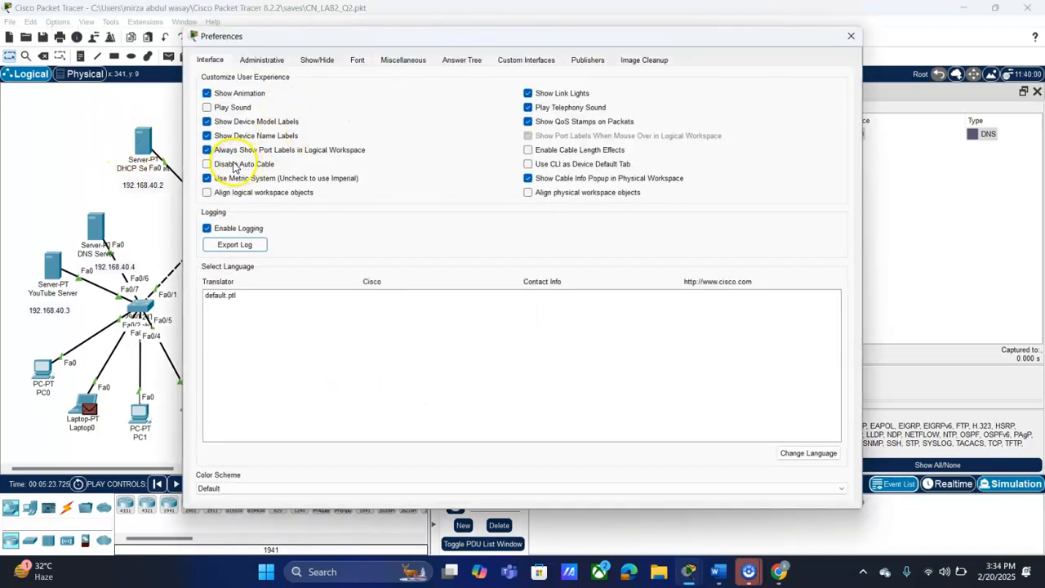
click(222, 155)
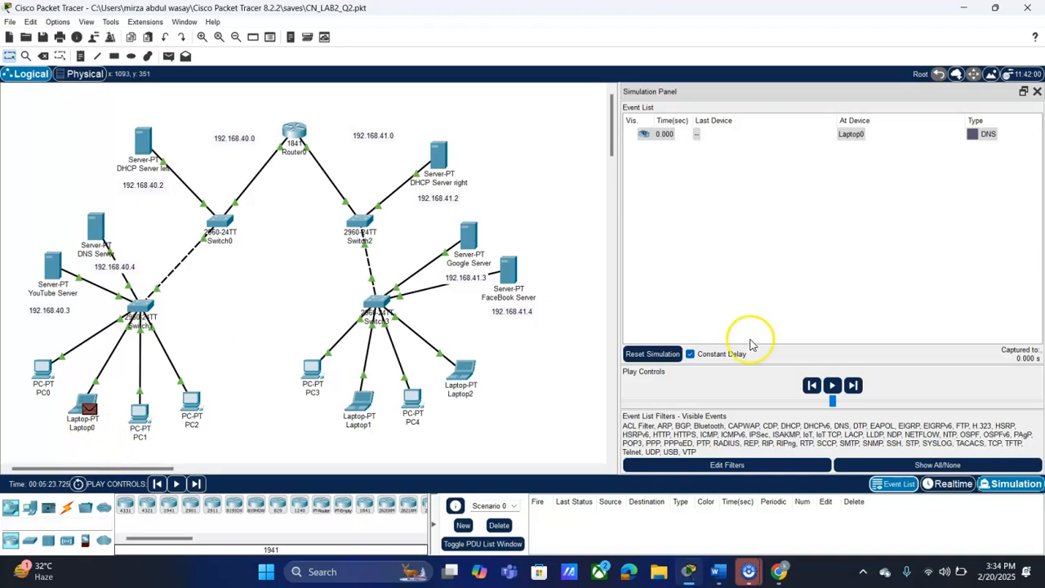
Step the simulation forward event by event until the DNS query reaches the DNS Server and its reply returns to Laptop0.
click(856, 387)
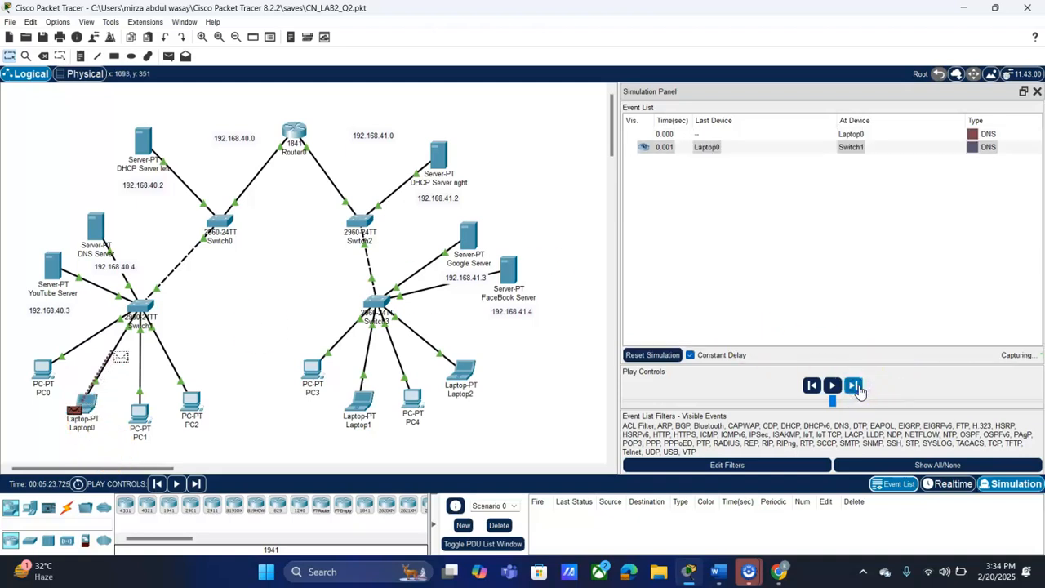
click(855, 386)
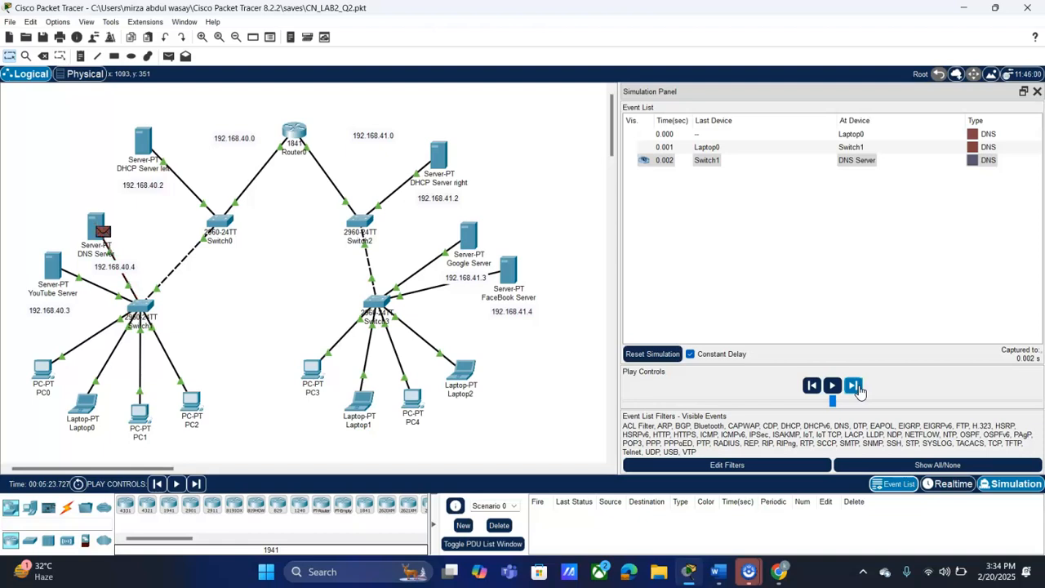
click(855, 387)
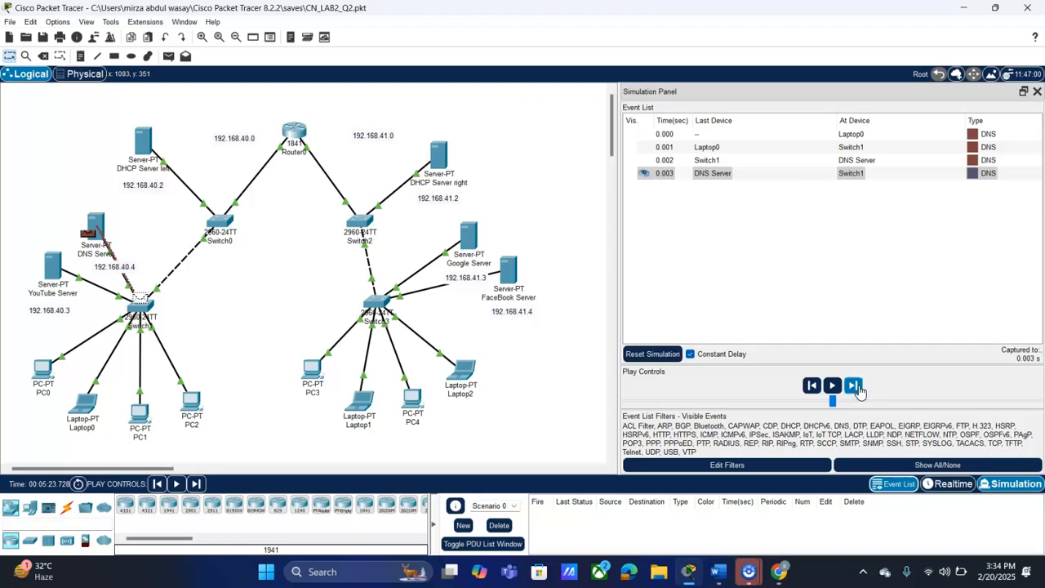
click(855, 386)
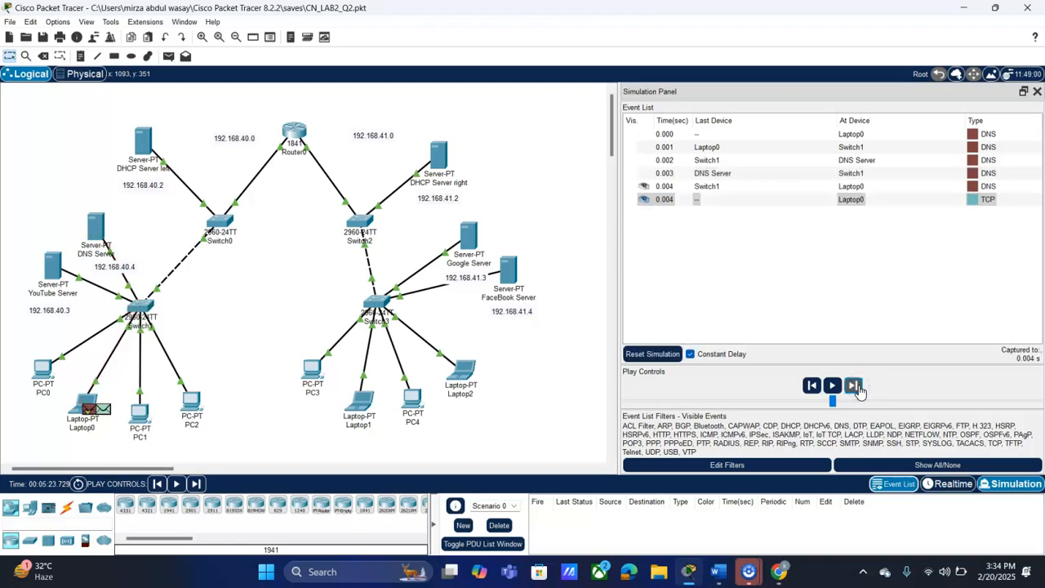
Advance the simulation one event at a time until Laptop0's TCP packet travels through Router0 to the Google Server.
click(855, 387)
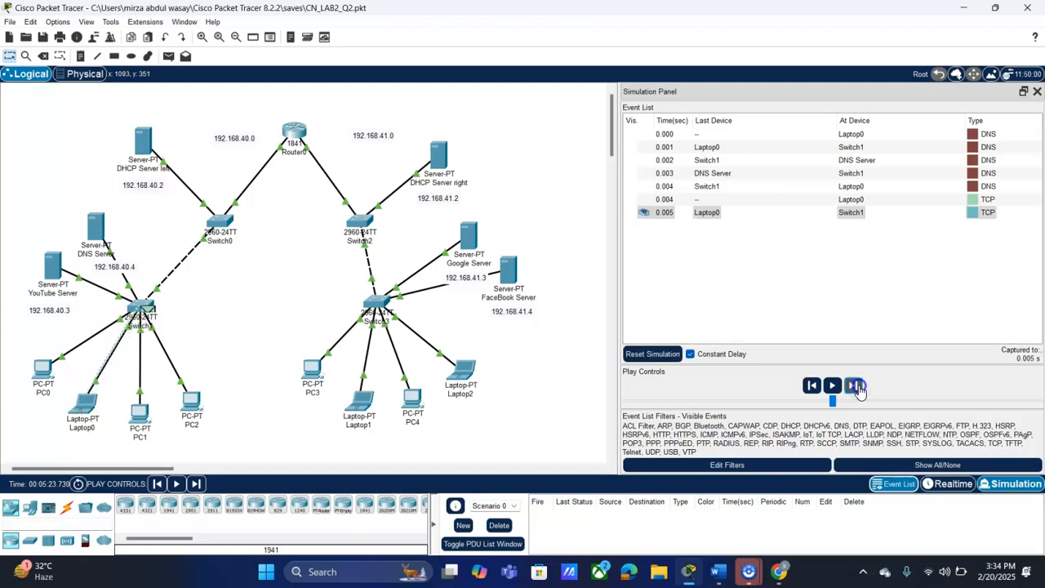
click(854, 387)
click(855, 386)
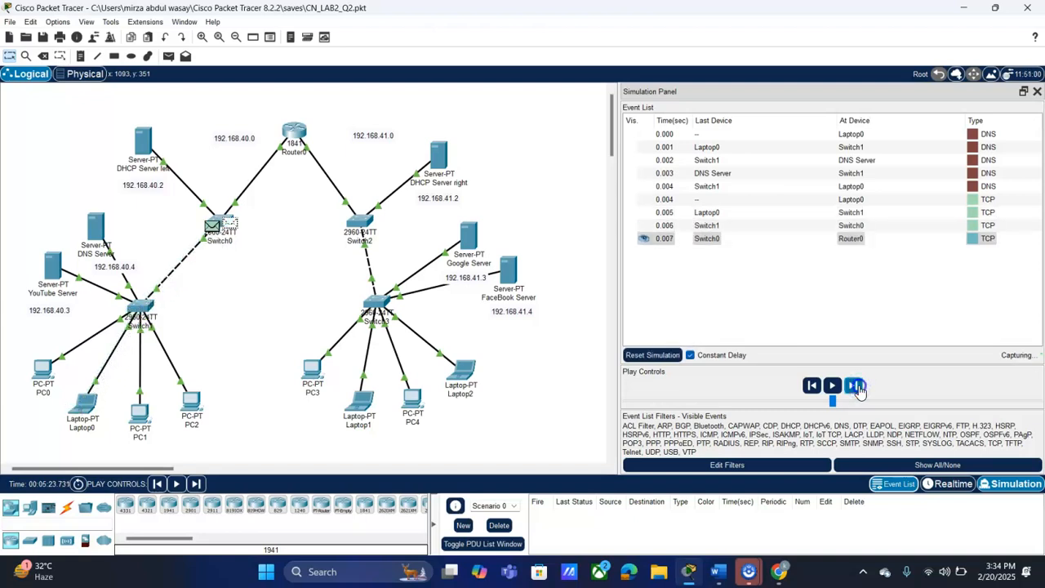
click(855, 387)
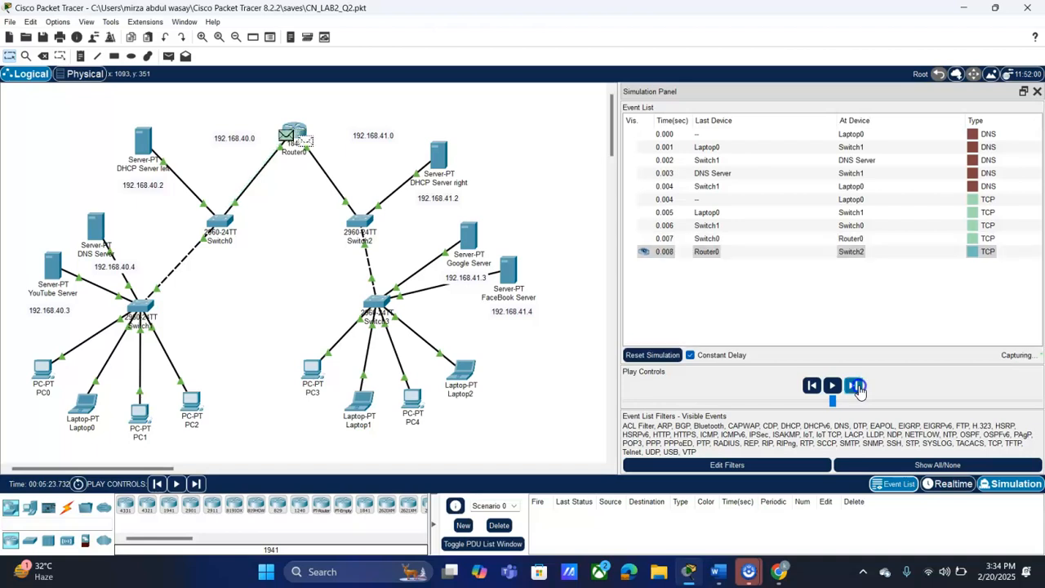
click(855, 386)
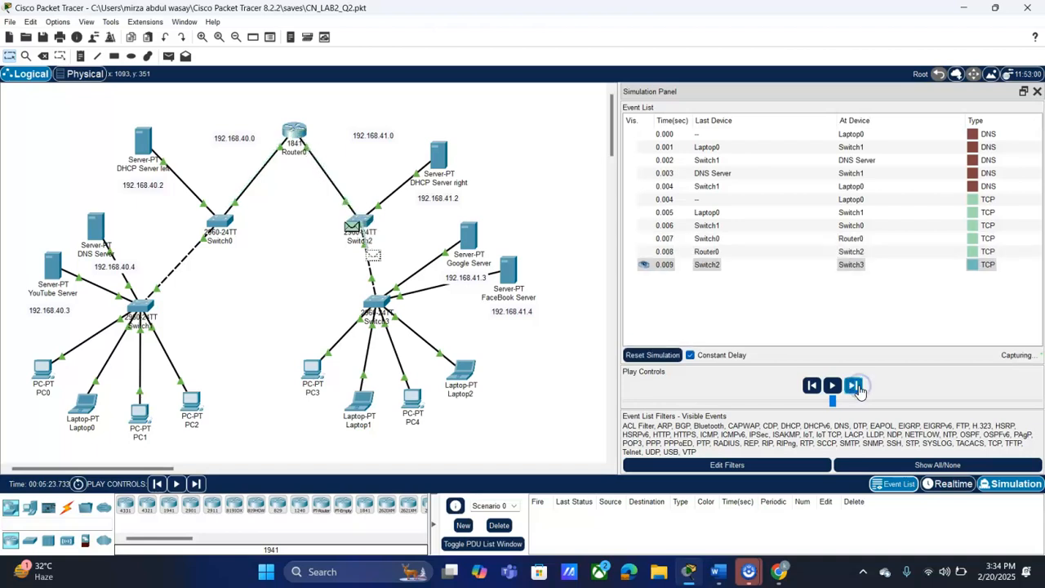
click(855, 387)
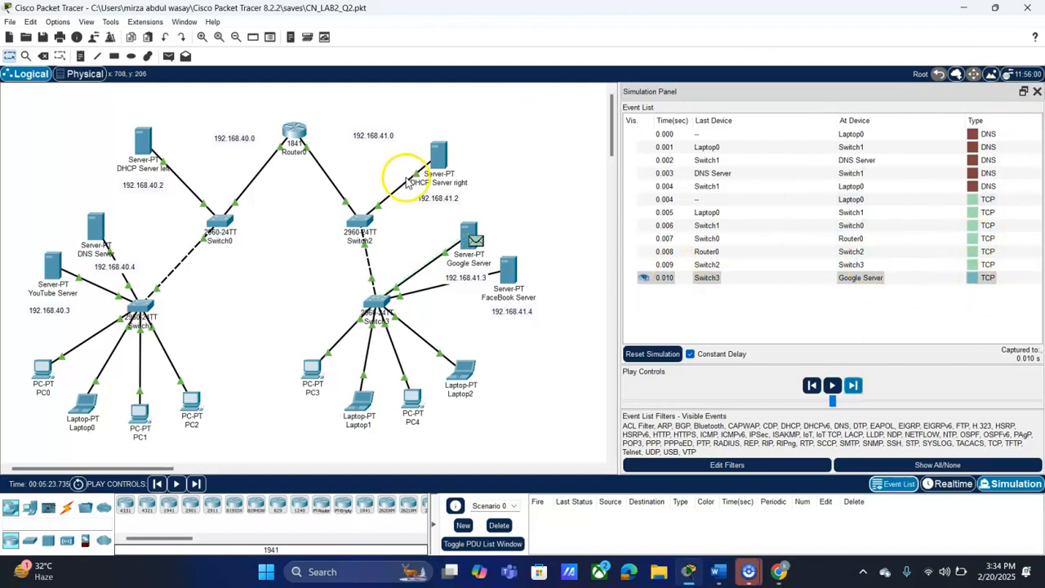
Step the simulation forward until the Google Server's TCP reply travels back through Router0 to Laptop0.
click(853, 386)
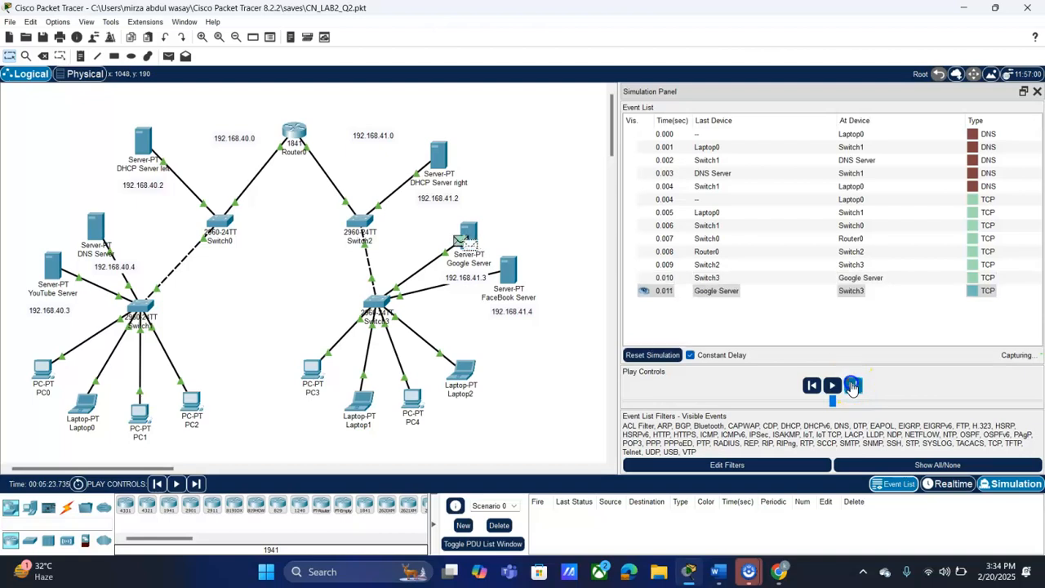
click(852, 385)
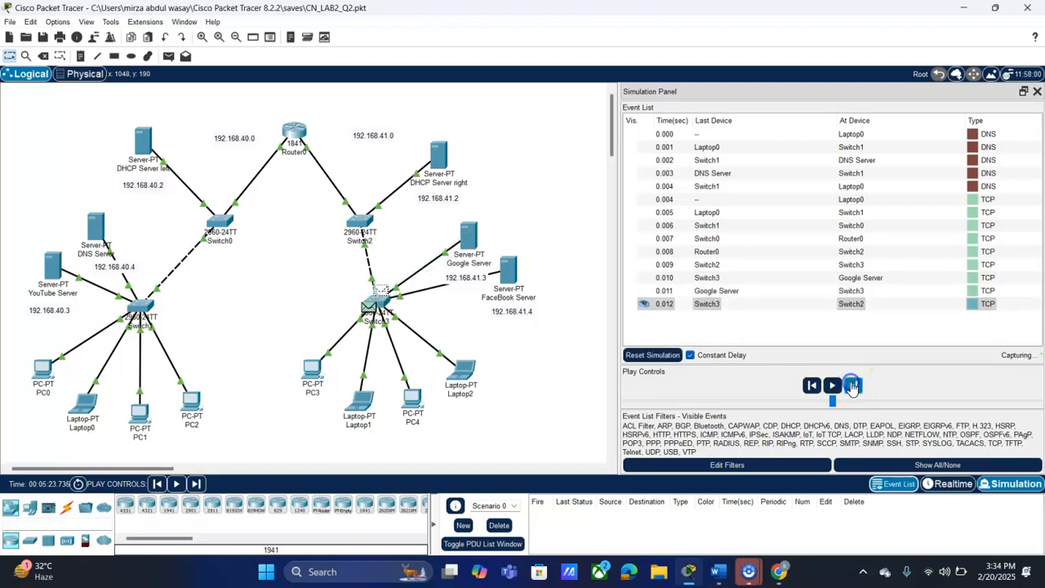
click(852, 385)
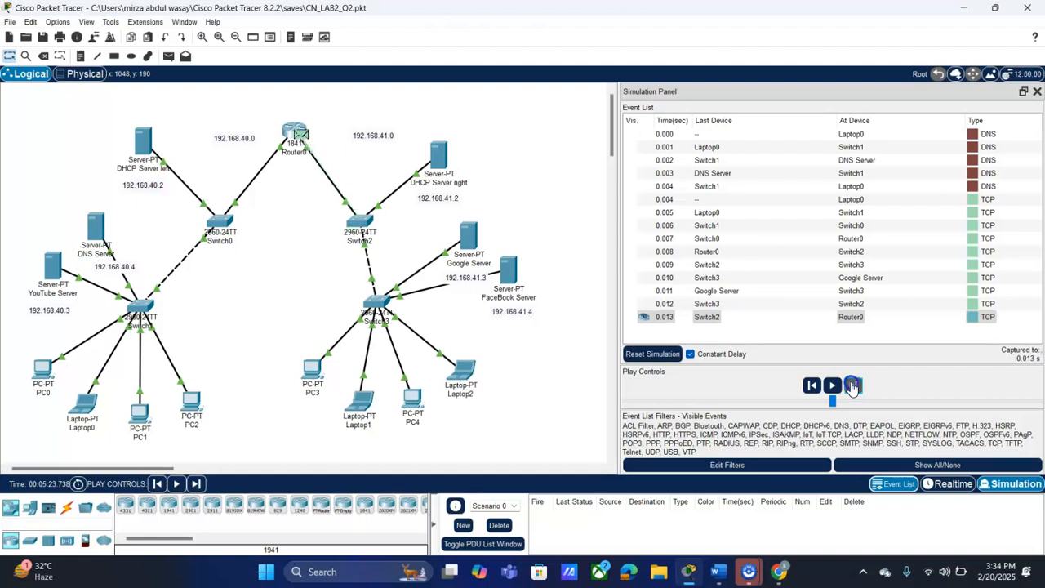
click(852, 385)
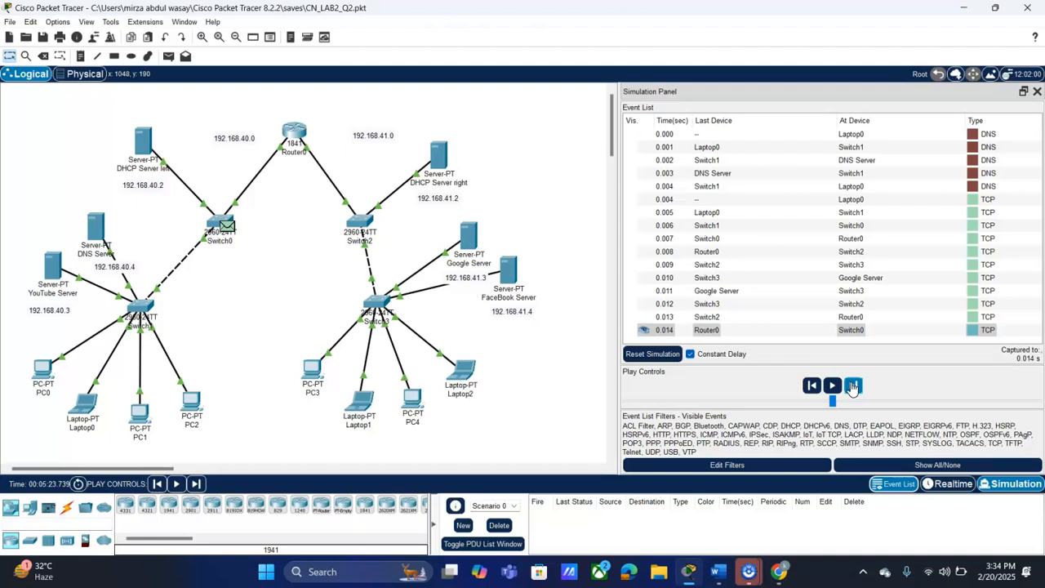
click(852, 385)
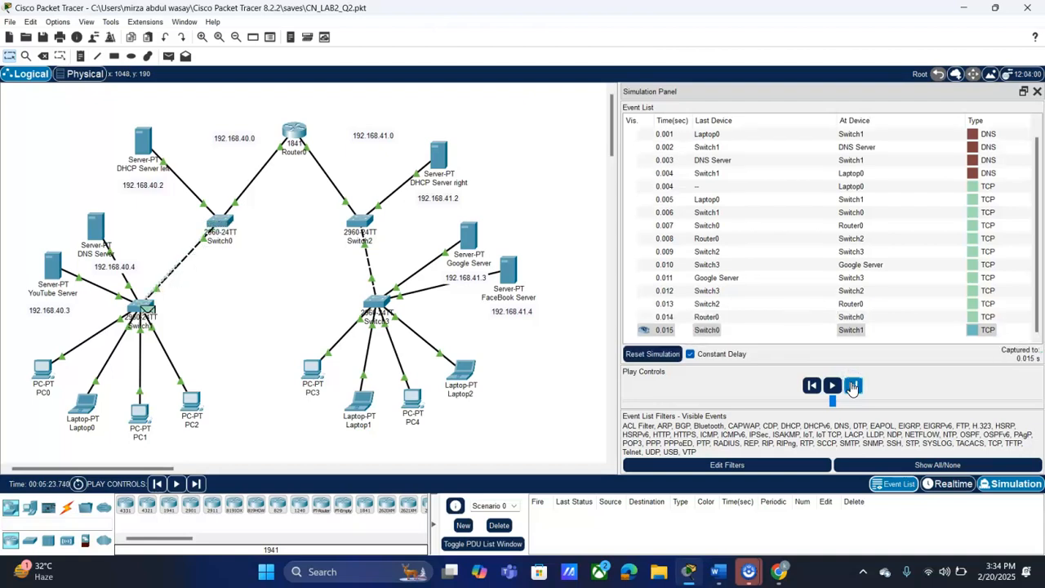
click(852, 385)
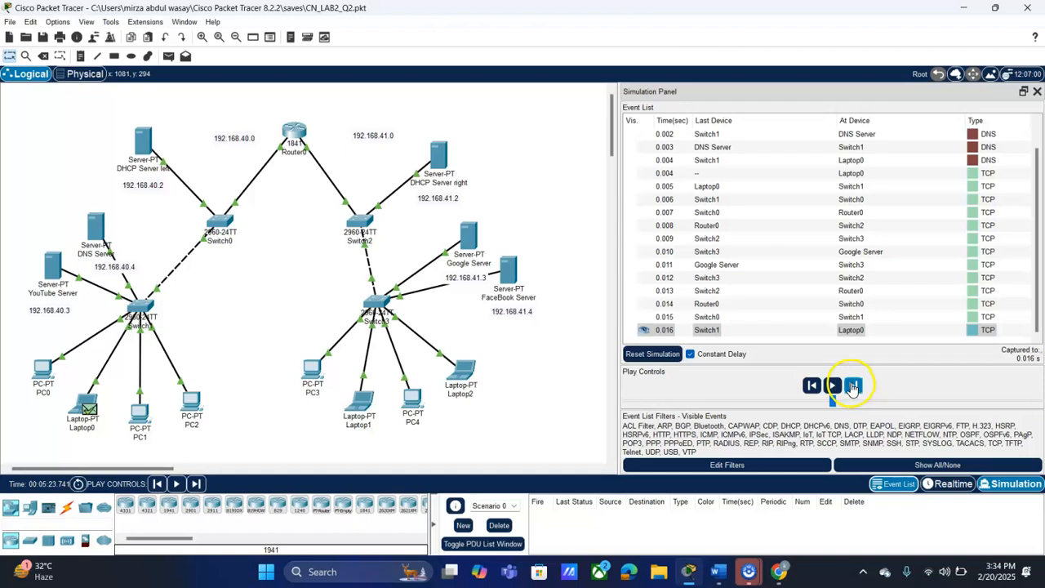
Advance Laptop0's next TCP packet through Switch1 to Switch0, and review the captured events in the event list.
click(852, 385)
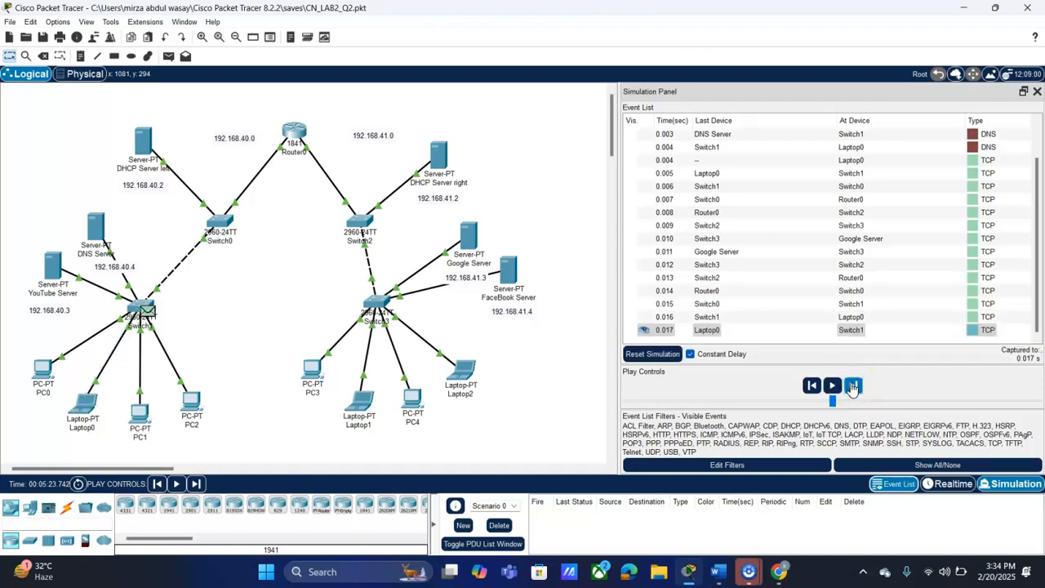
click(853, 385)
scroll(880, 233, up, 1)
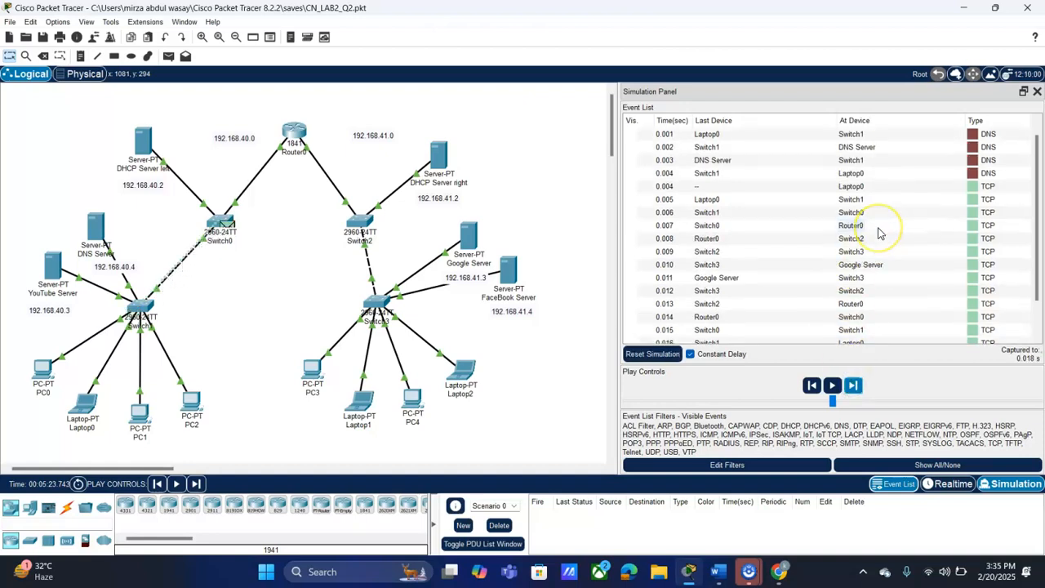
scroll(880, 233, down, 1)
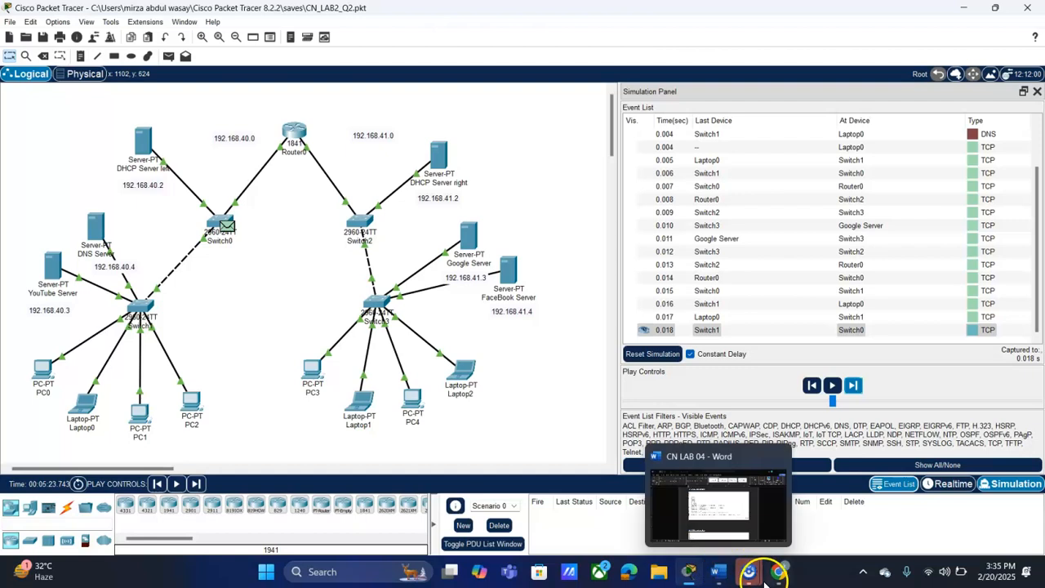
Switch to the CN LAB 04 document in Word, examine its simulation event list image for PC2, and minimize the document.
click(718, 572)
scroll(672, 345, down, 10)
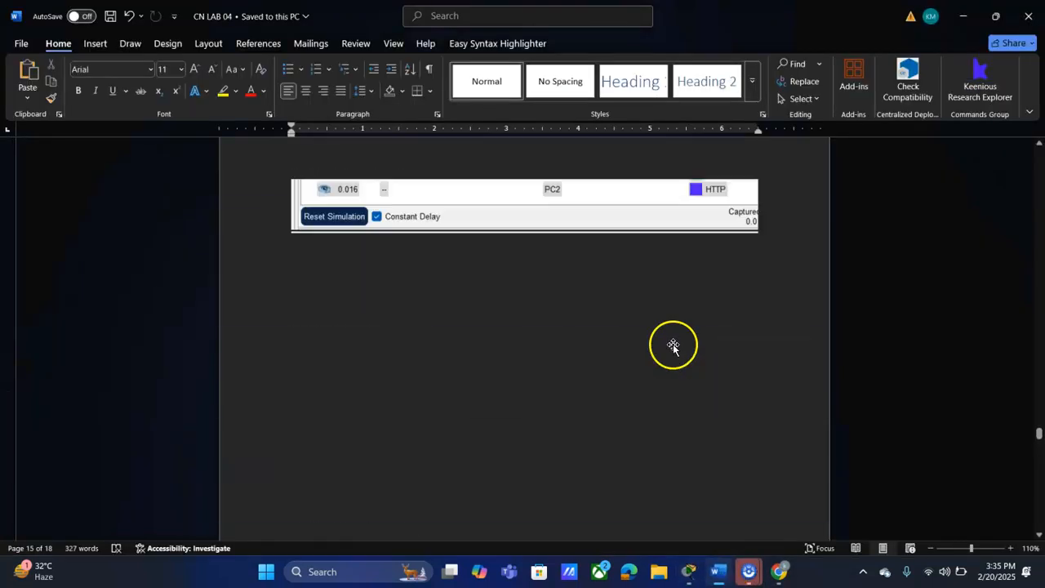
scroll(672, 345, up, 5)
scroll(719, 396, down, 1)
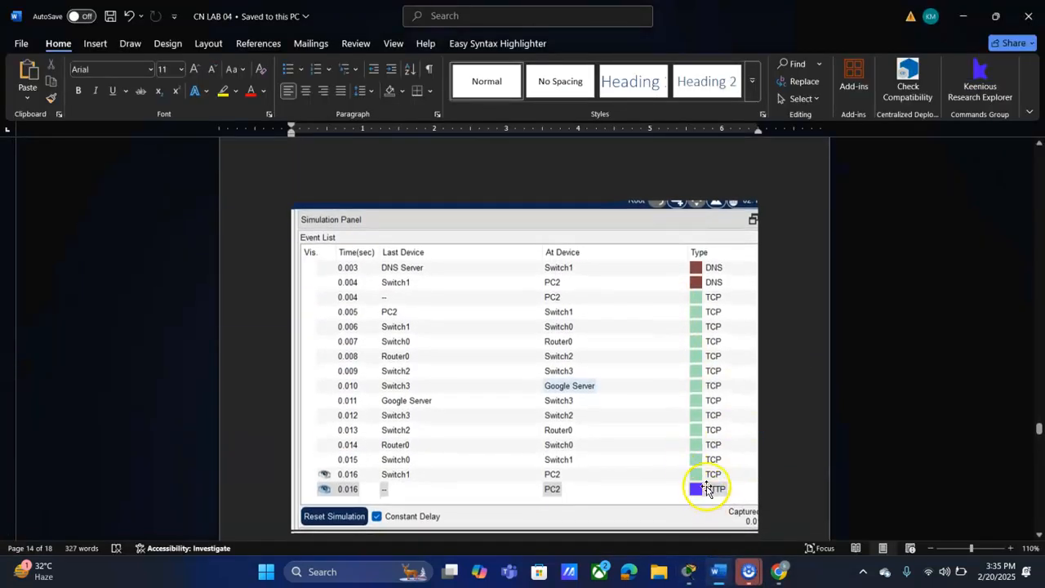
click(961, 13)
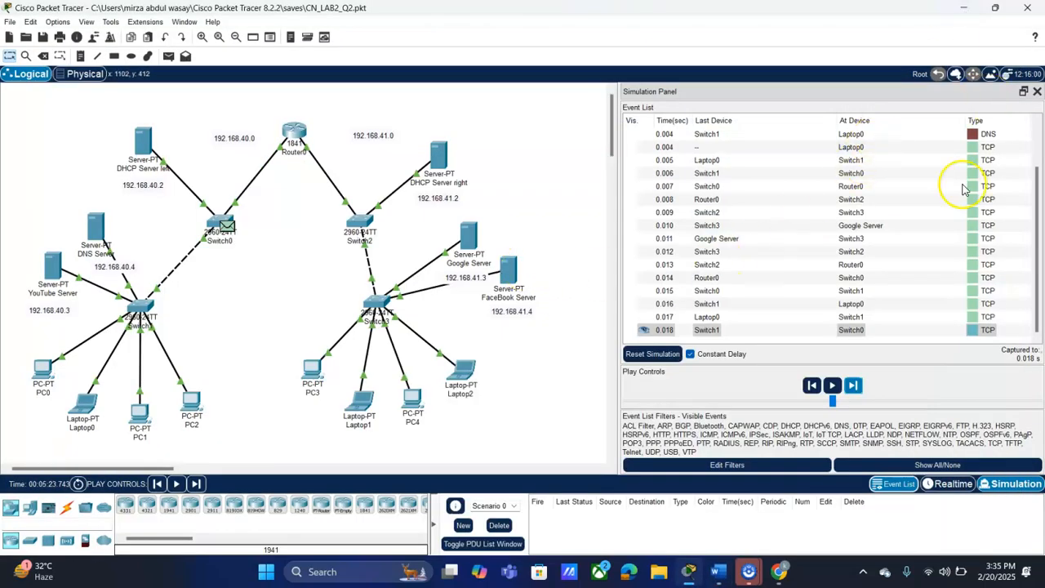
Return to realtime mode and select the whole topology across both networks.
click(949, 483)
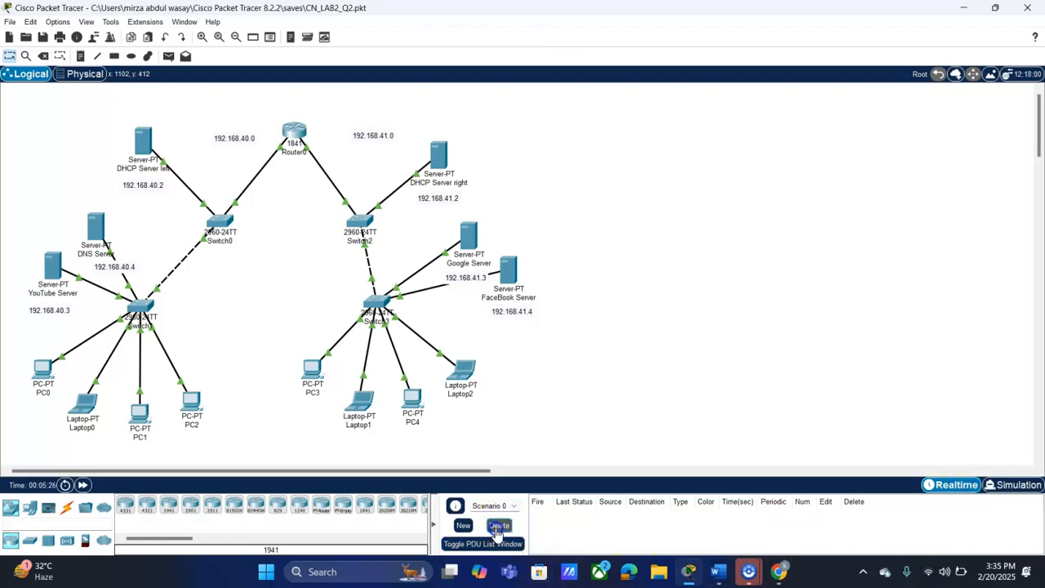
drag(2, 110, 589, 443)
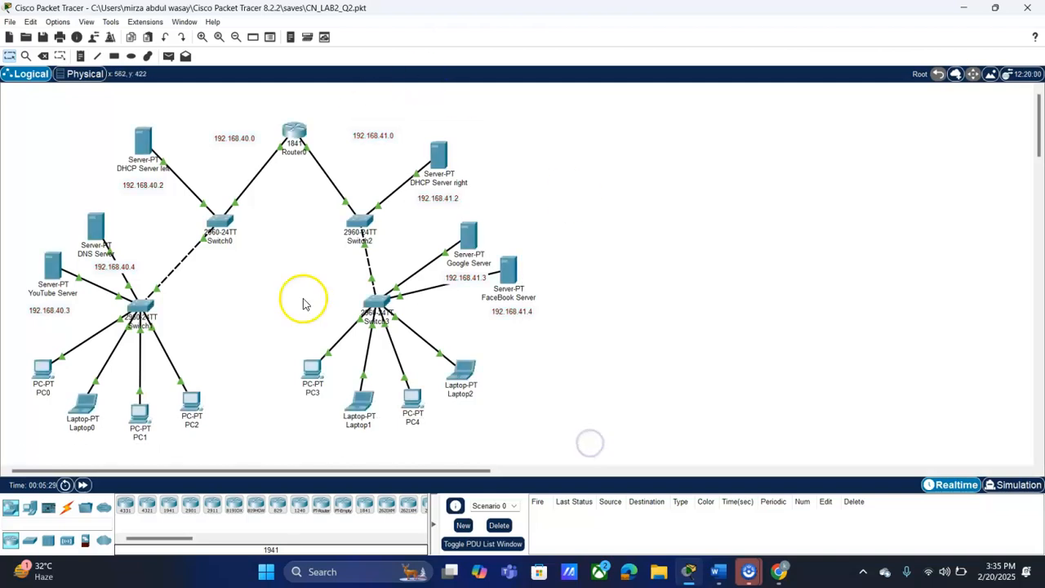